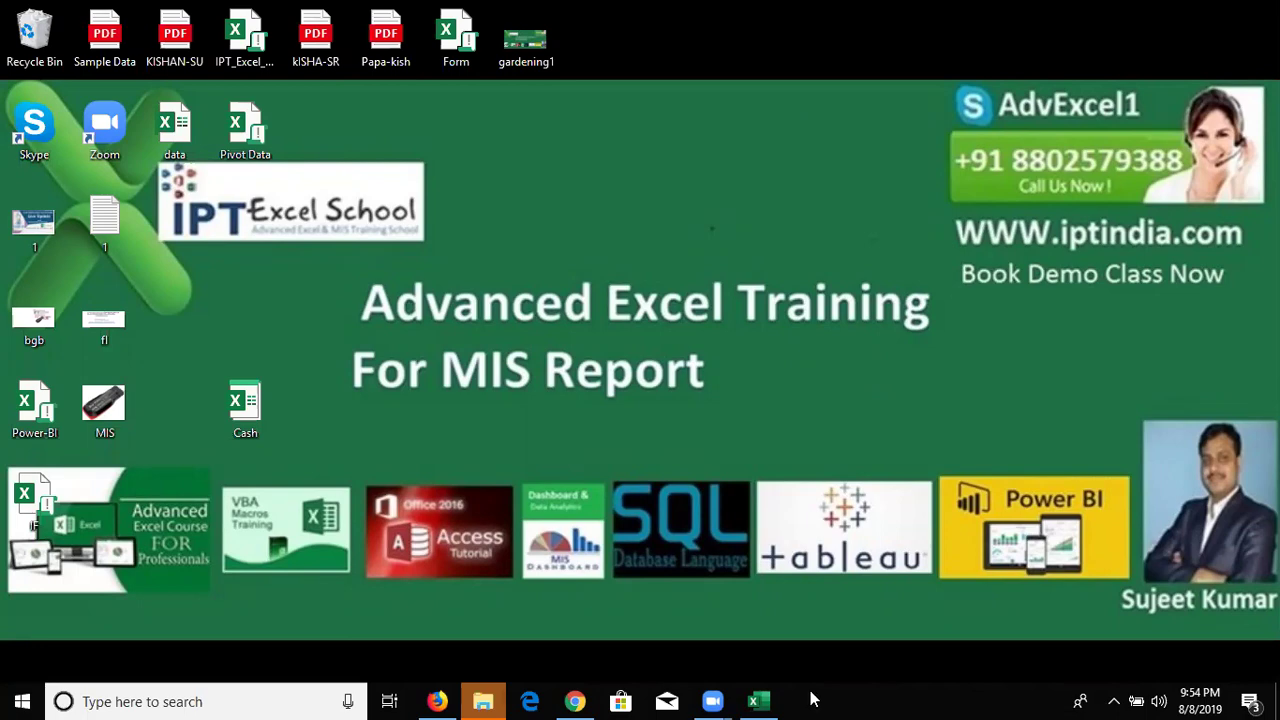
- Bring up Cash1 on the Tk-1 sheet and launch the Visual Basic editor from Developer
left_click(757, 700)
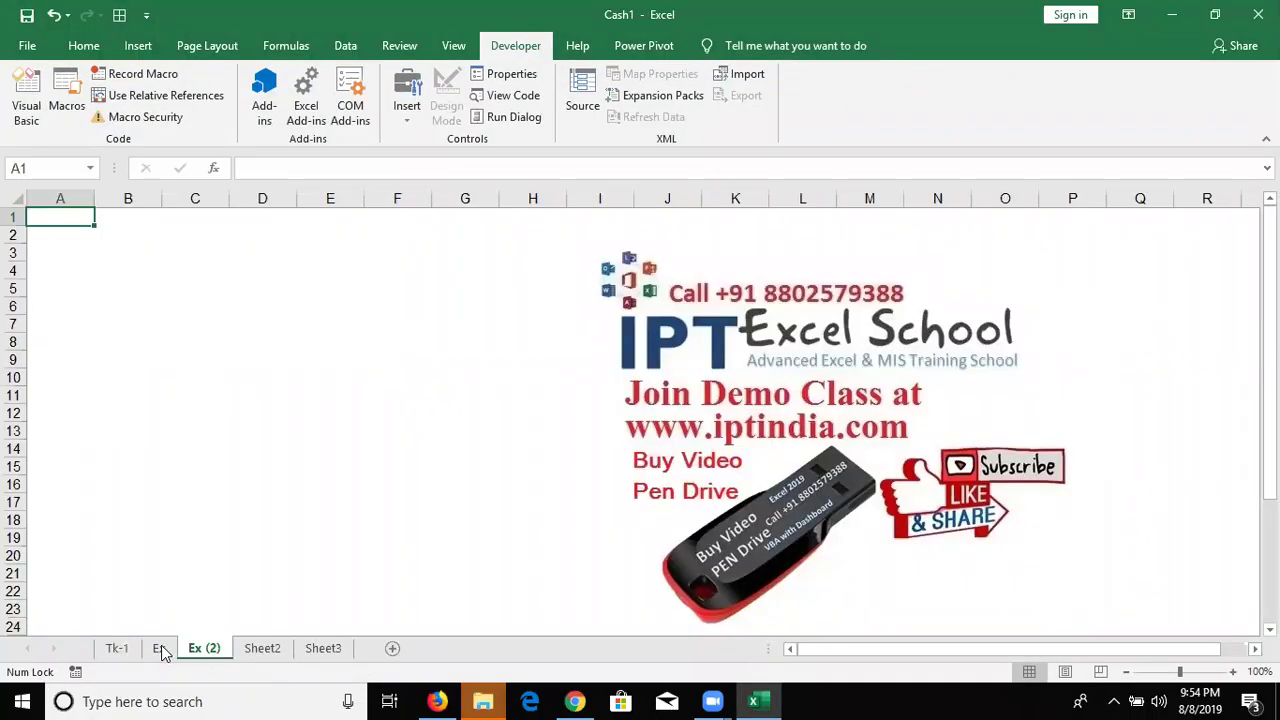
left_click(118, 648)
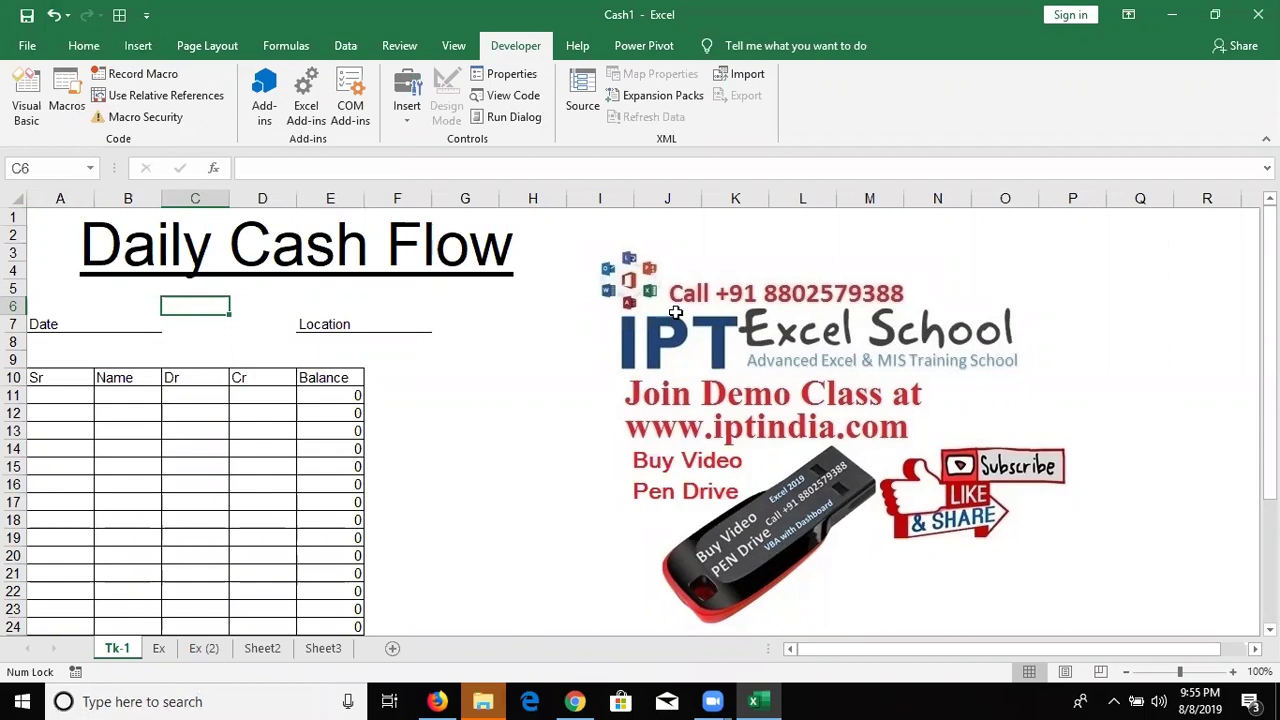
left_click(345, 48)
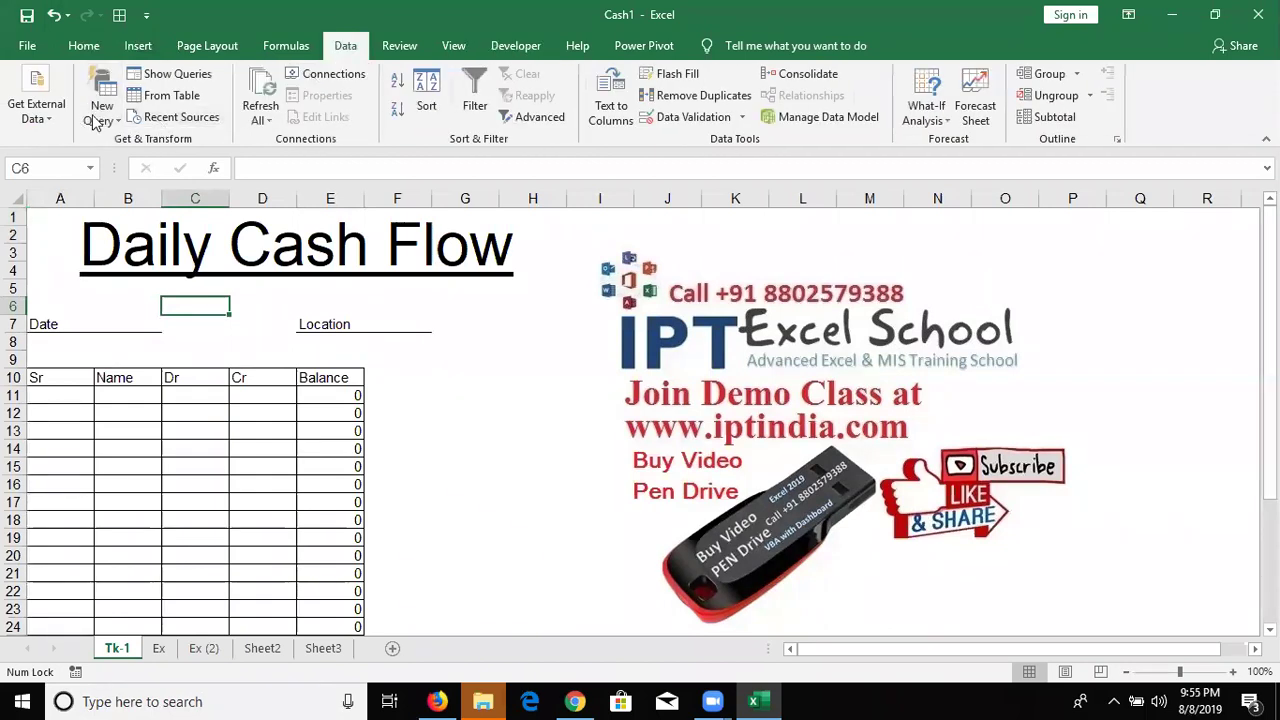
left_click(512, 46)
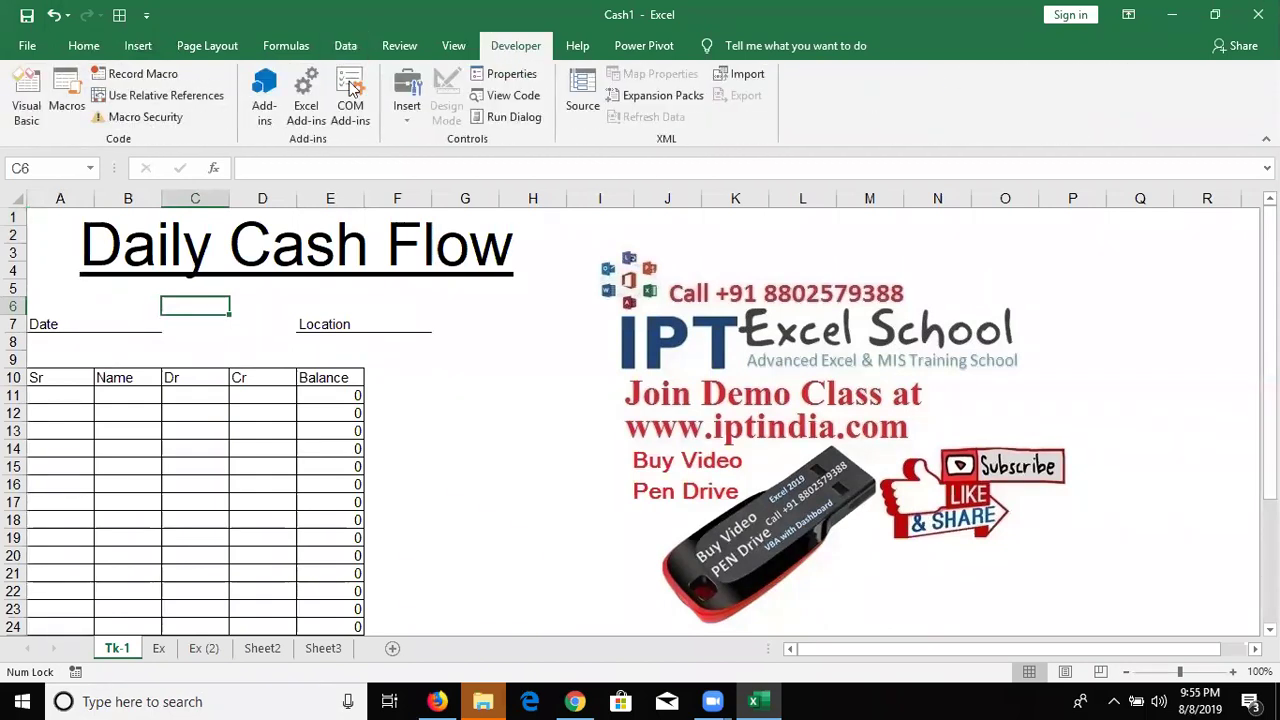
left_click(30, 108)
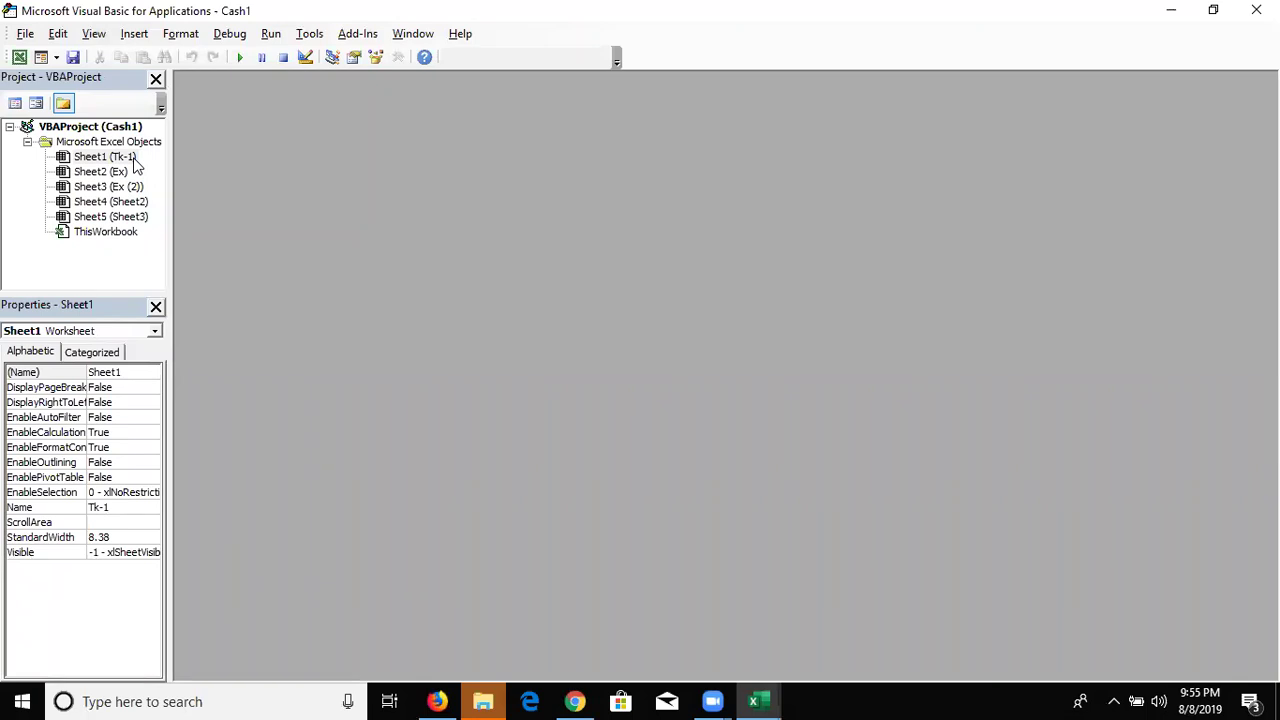
- Insert a new module and declare the macro Sub ttt() with blank body lines
left_click(135, 35)
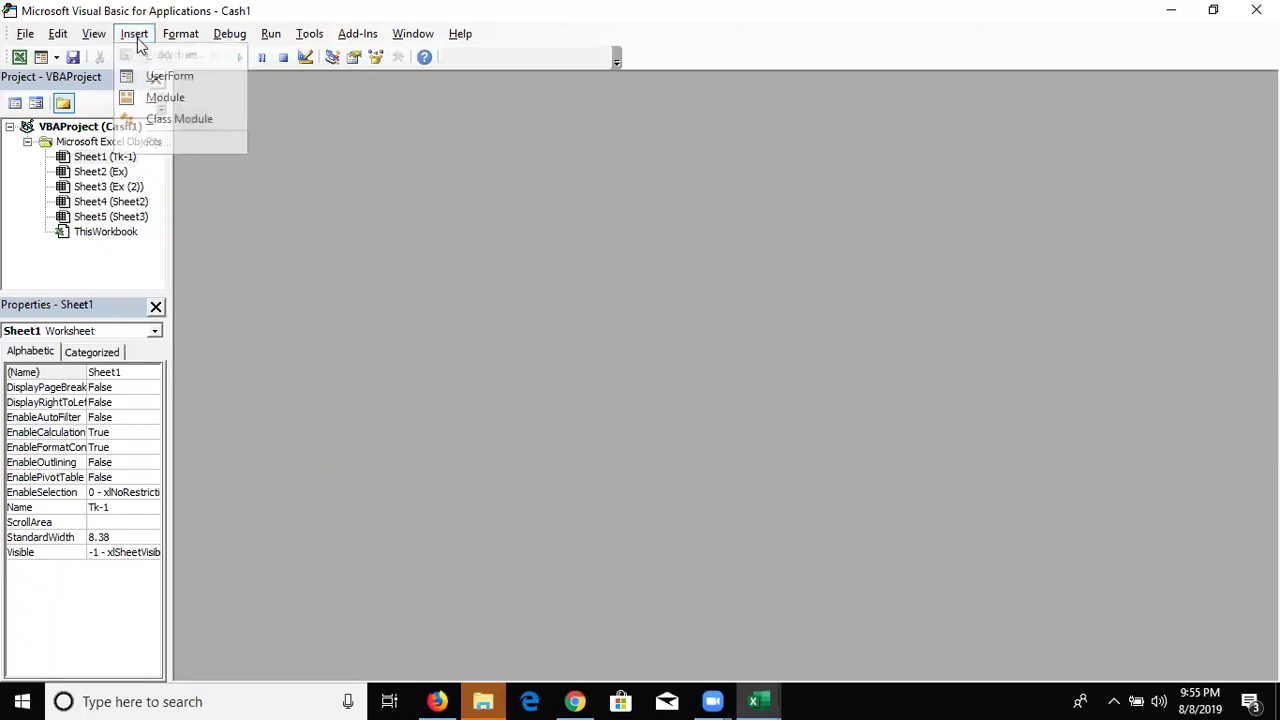
left_click(162, 98)
type("s")
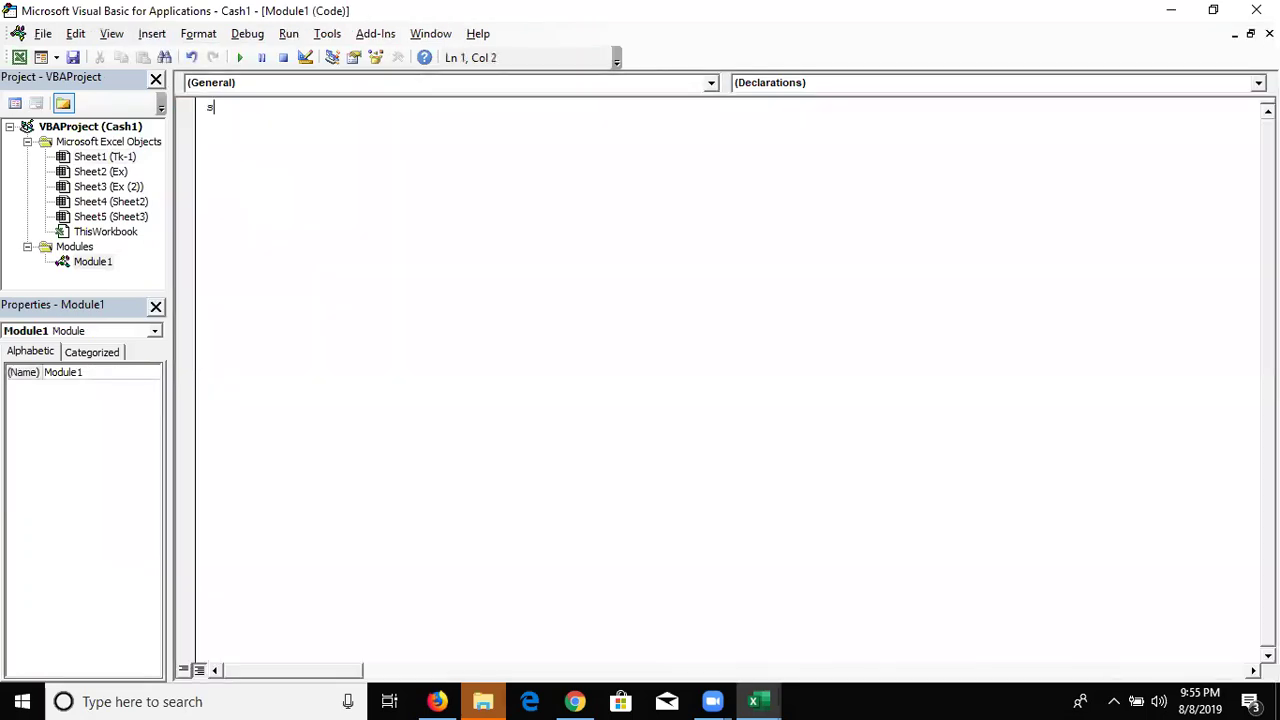
type("ub ttt()")
key("Return")
key("Return")
key("Return")
key("Up")
key("Up")
key("Return")
key("Return")
- Write Sheets("TK-1").Select inside the ttt macro
left_click(207, 137)
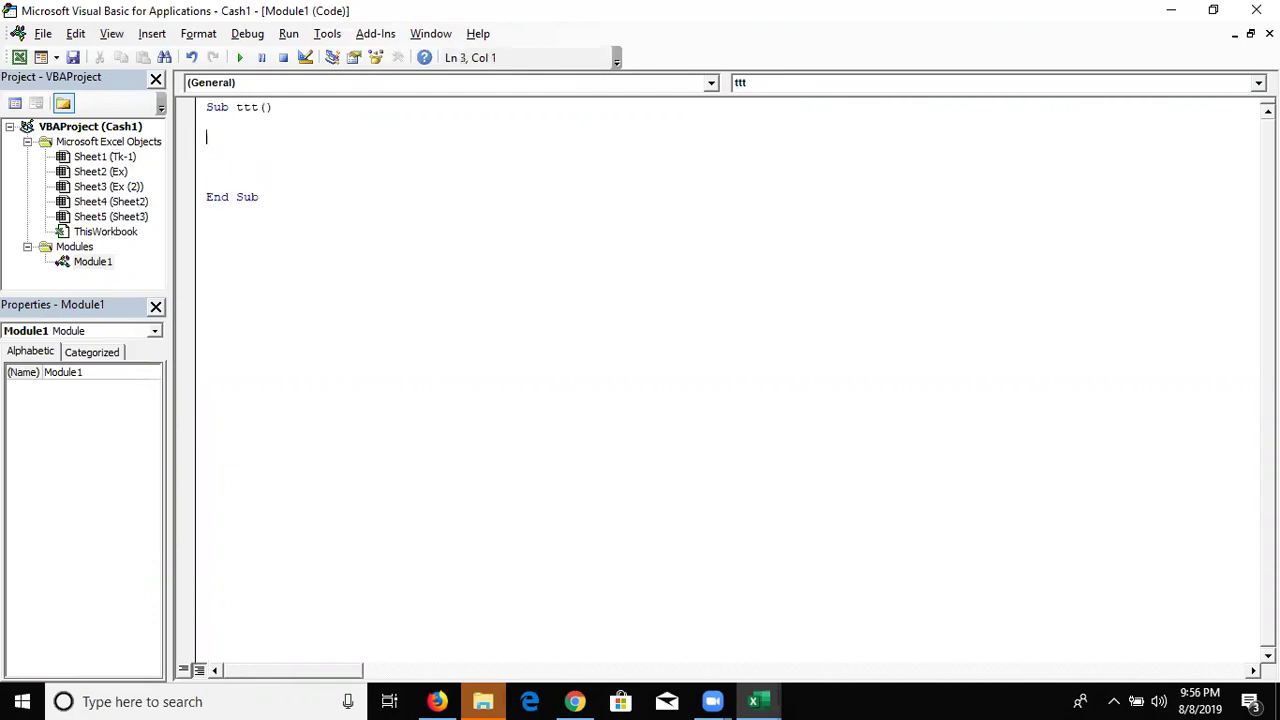
type("sheets")
type("(\"")
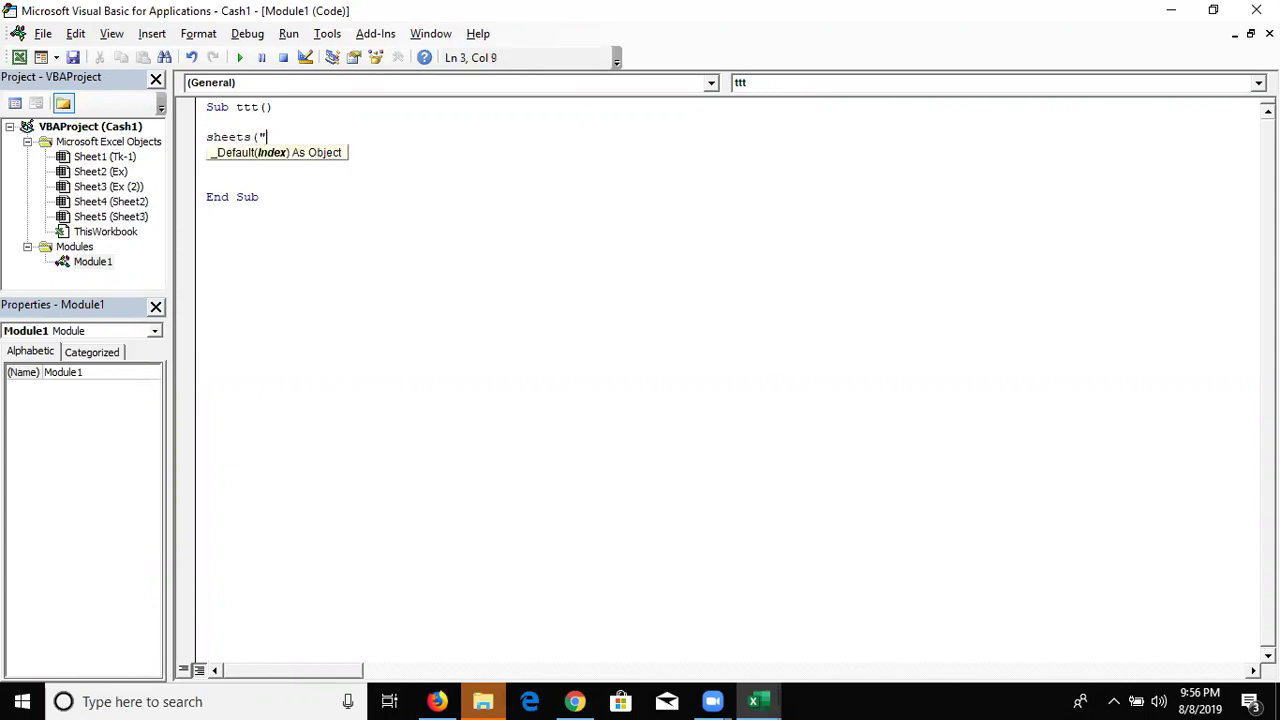
type("TK-1\"")
type(").se")
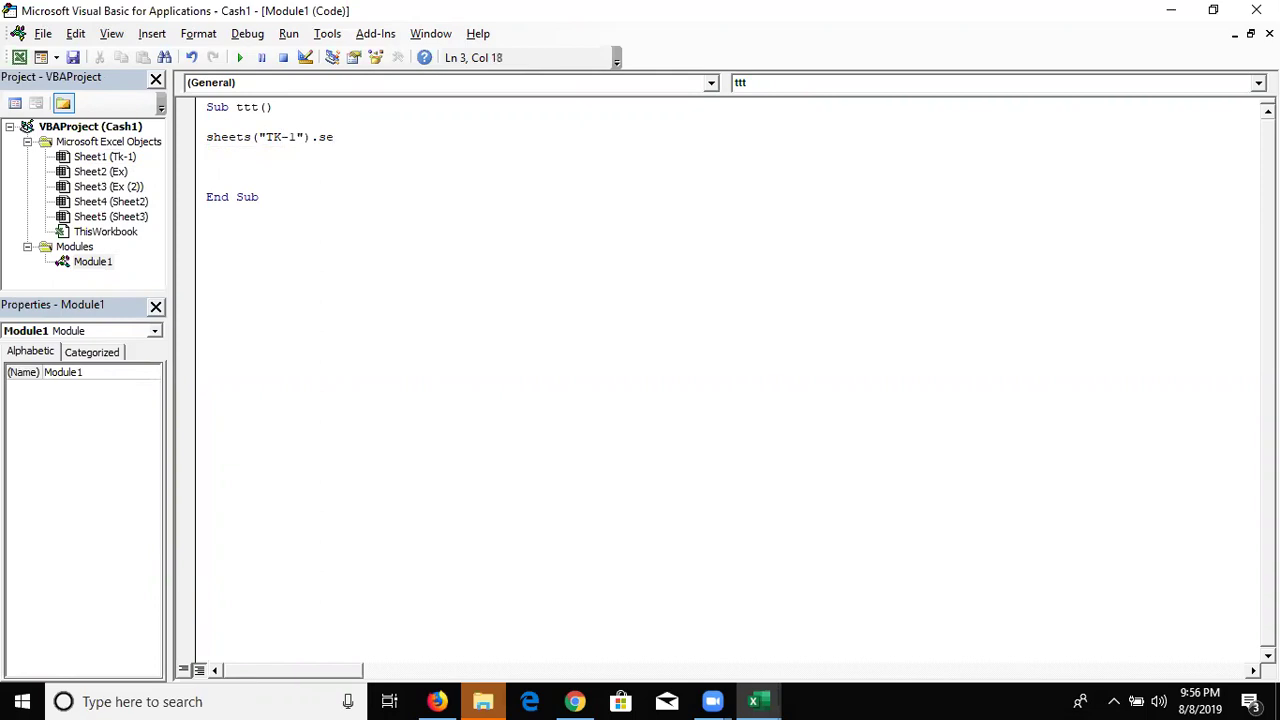
type("lect")
key("Return")
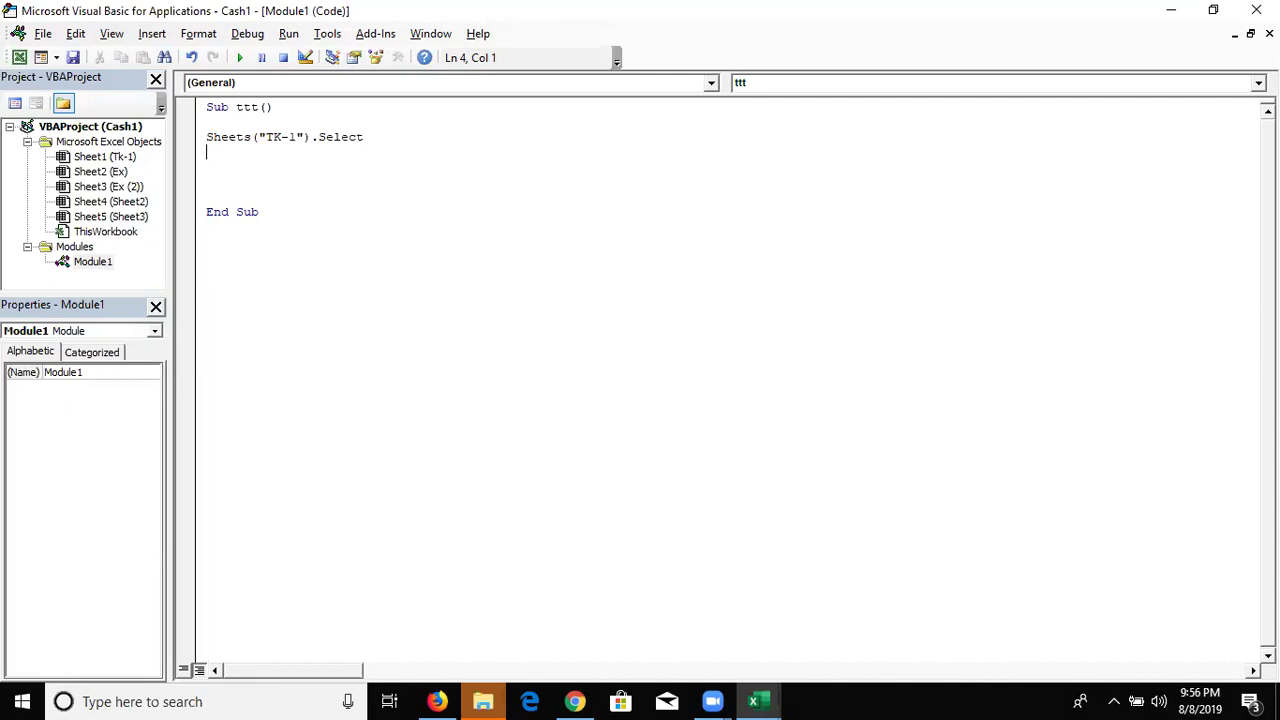
key("Up")
- Run the ttt macro with F5
key("shift+Down")
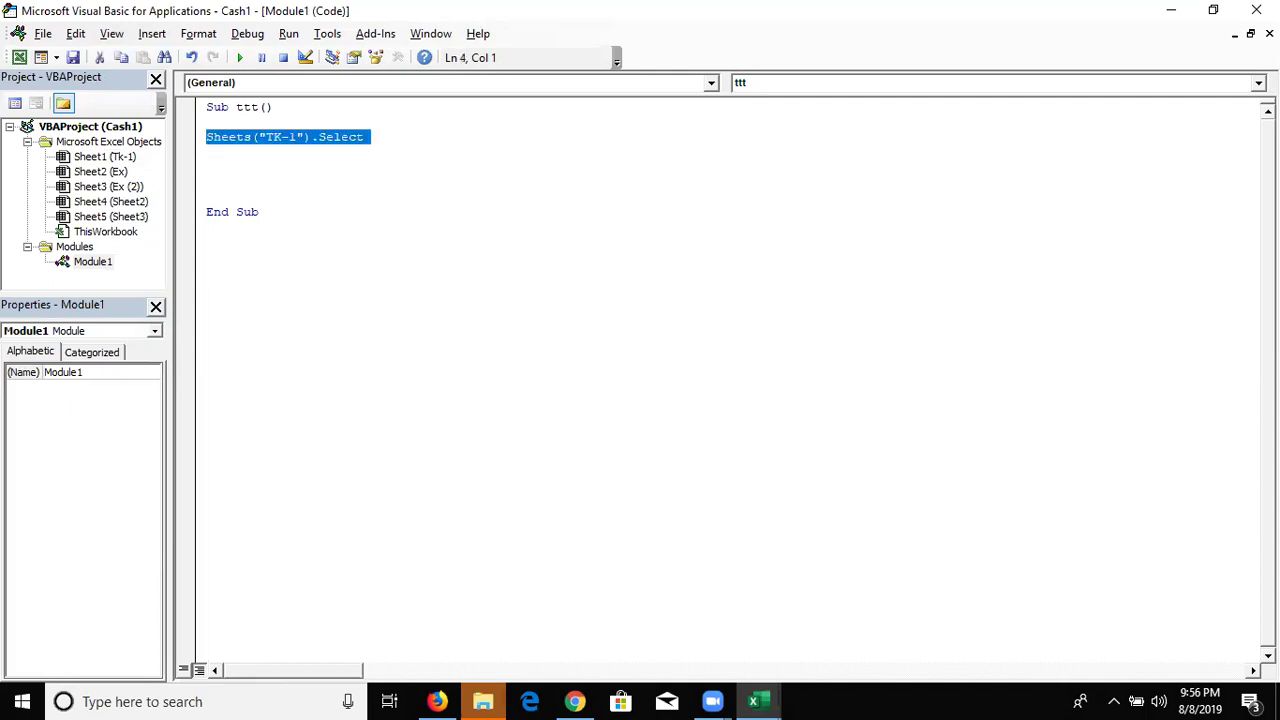
key("Right")
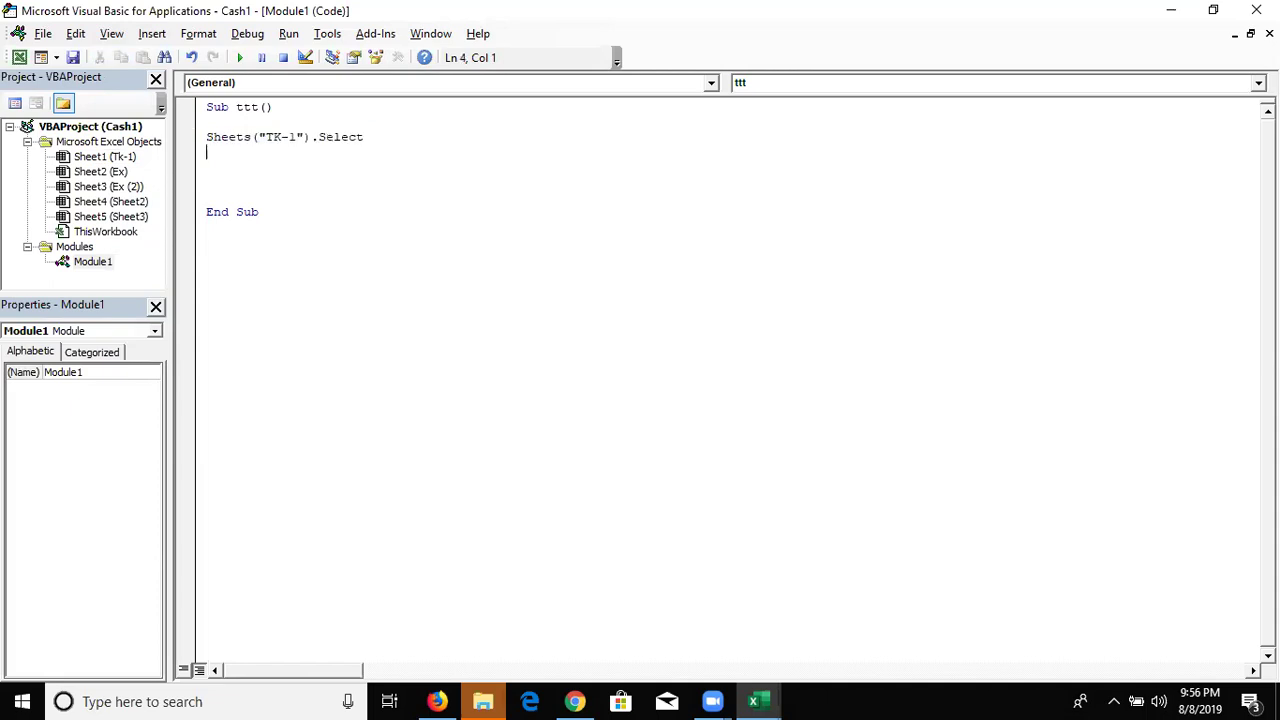
key("F5")
- Add a Sheet1.Select line to ttt and check Sheet1 (Tk-1) in the Project pane
key("Return")
type("sheet1")
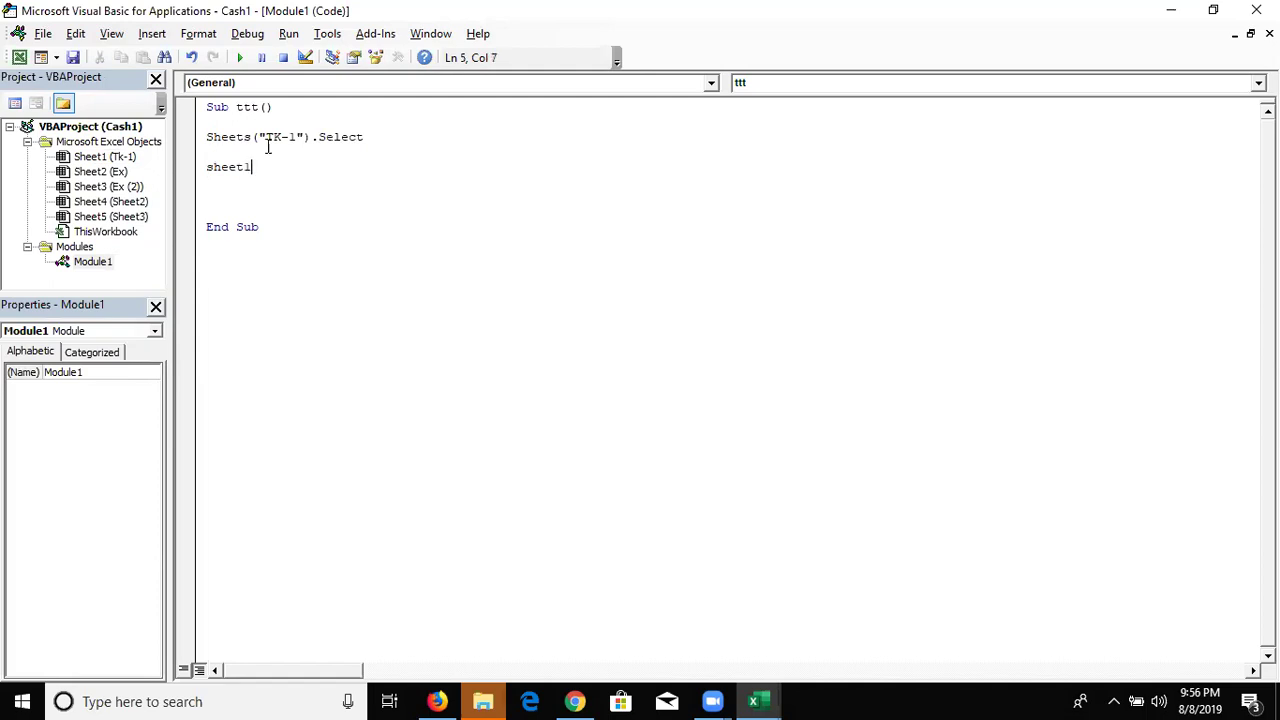
type(".s")
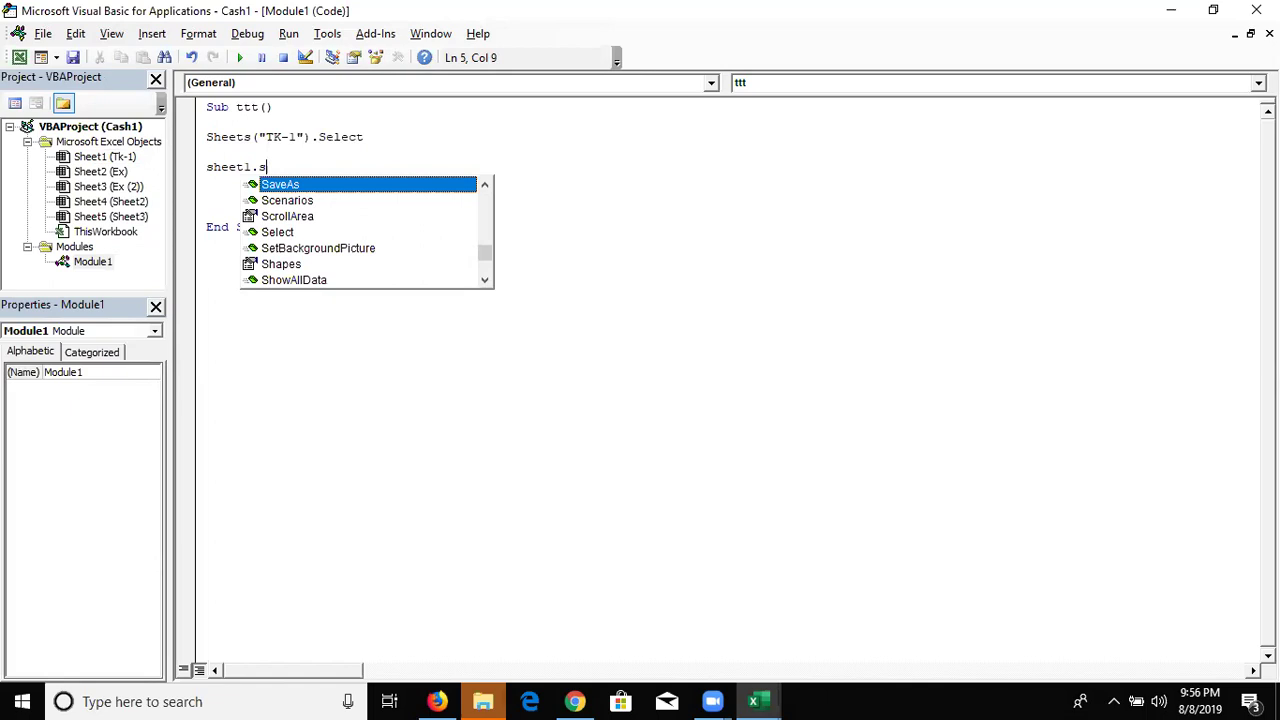
type("e")
key("Tab")
key("Return")
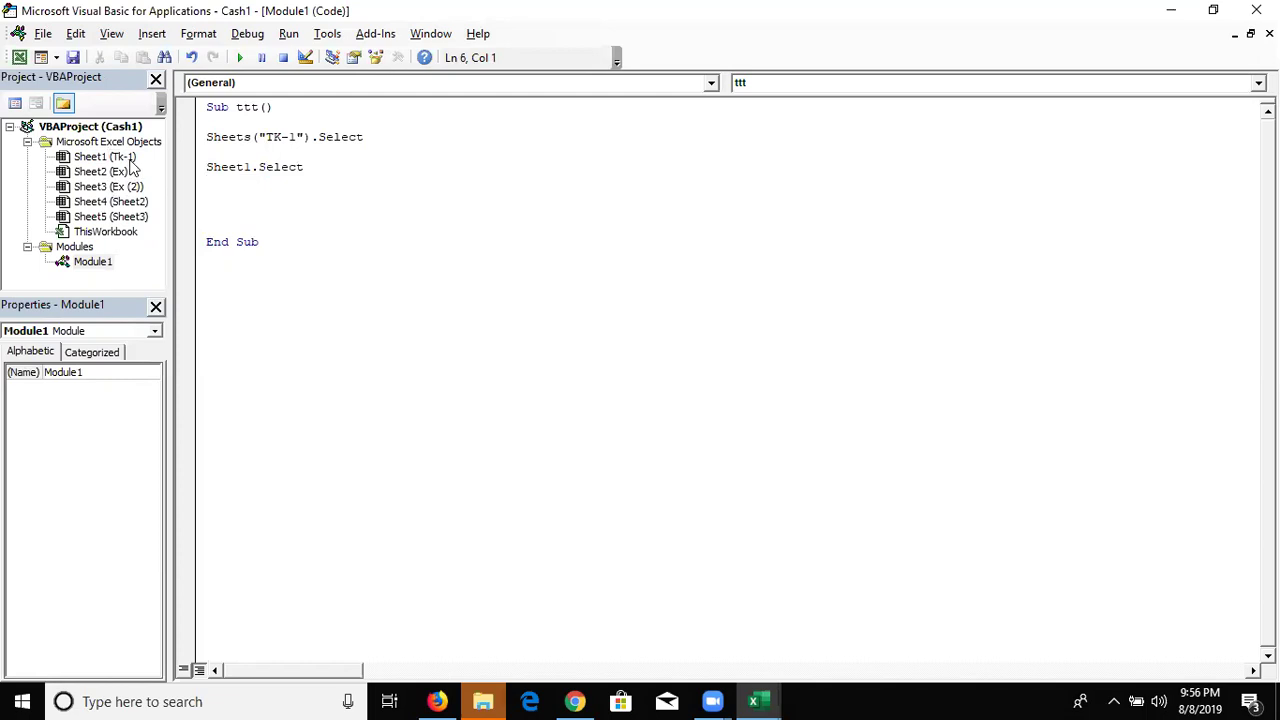
left_click(95, 158)
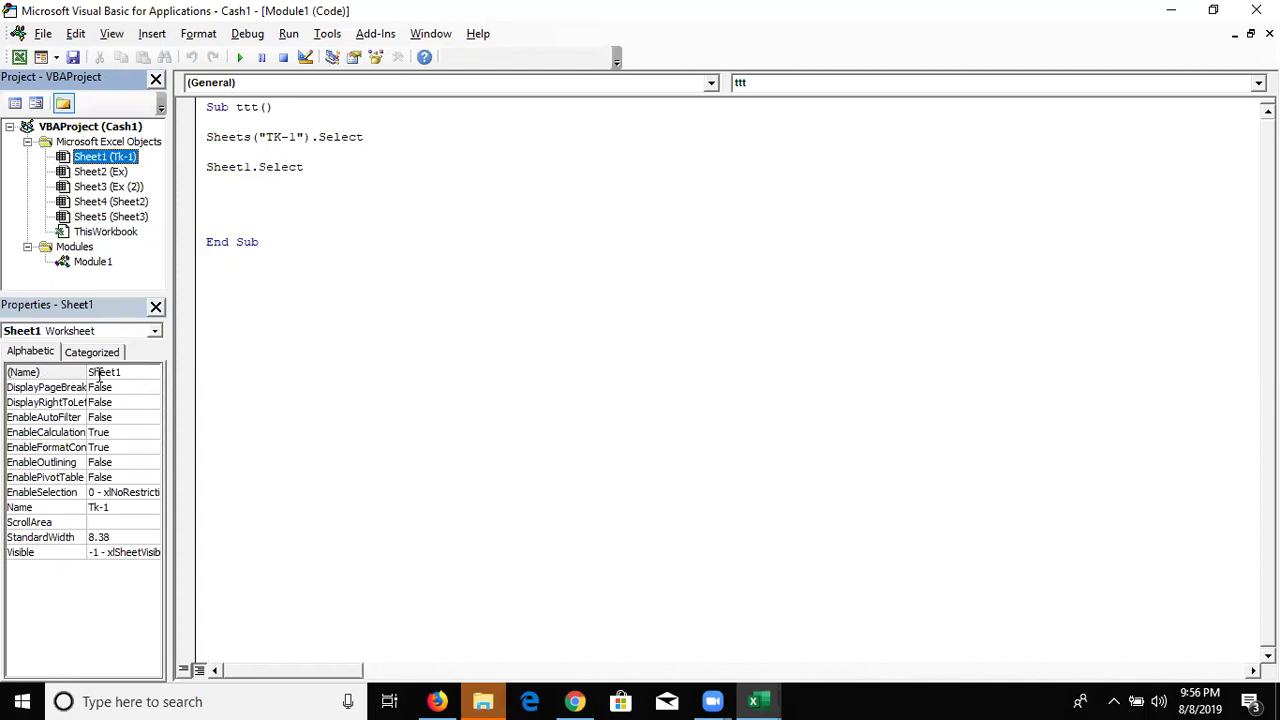
- Compare the Ex, Ex (2) and Tk-1 sheets in Excel, then highlight the two select lines
key("alt+F11")
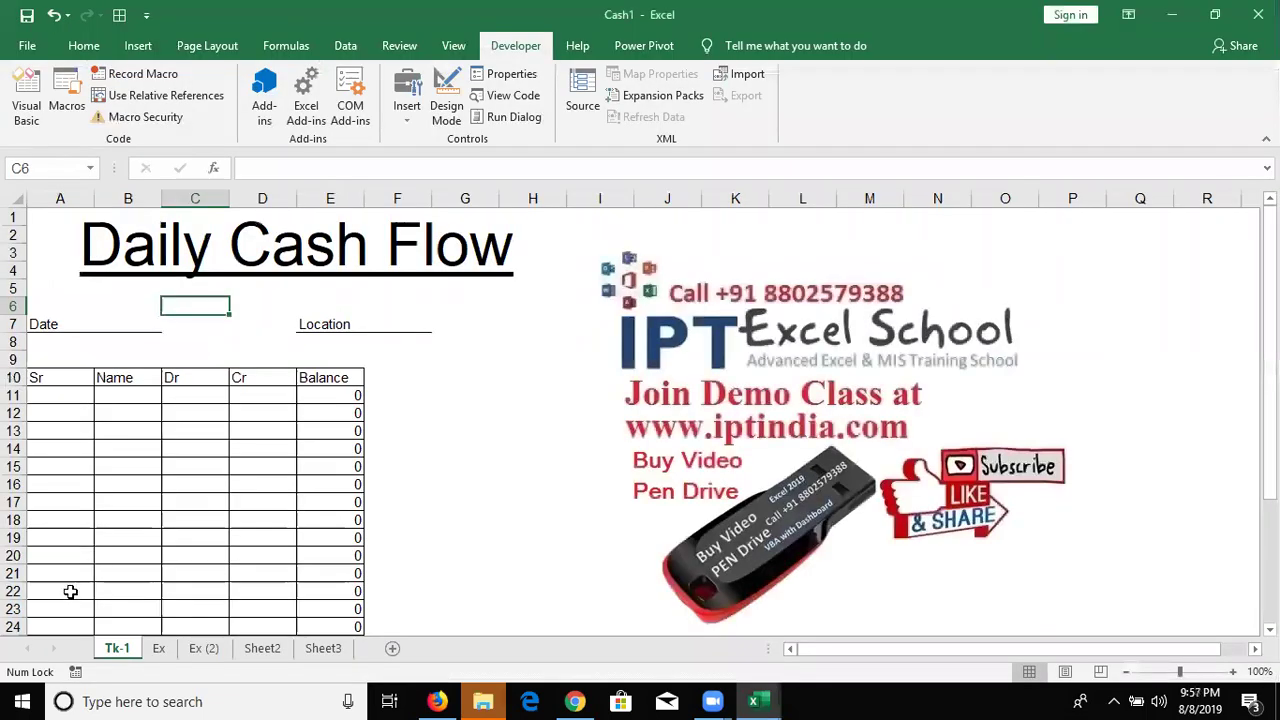
left_click(159, 649)
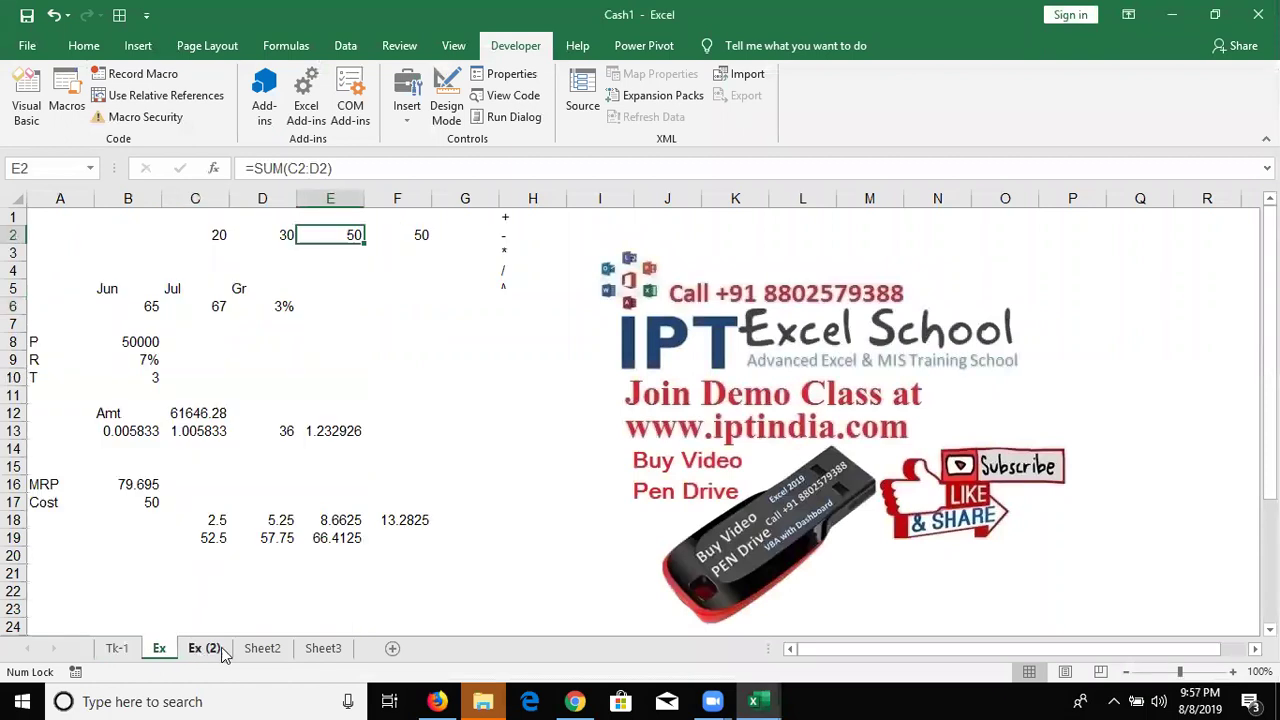
left_click(215, 649)
left_click(122, 651)
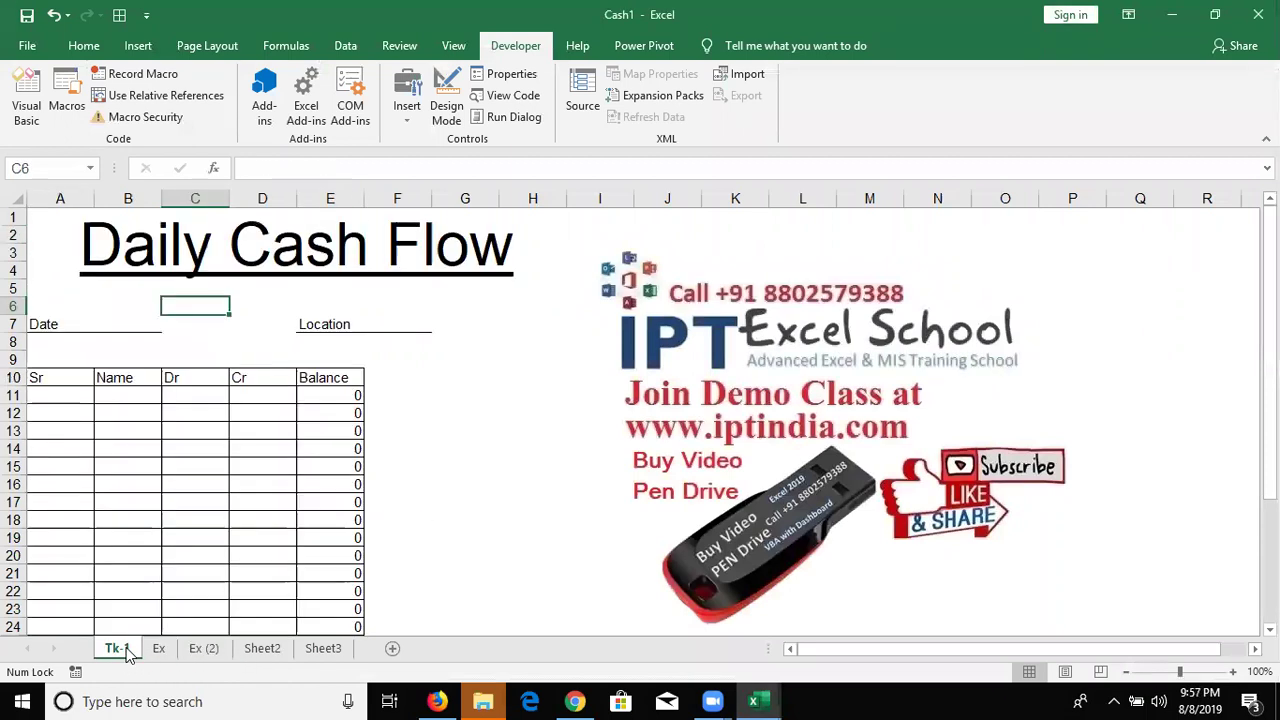
key("alt+F11")
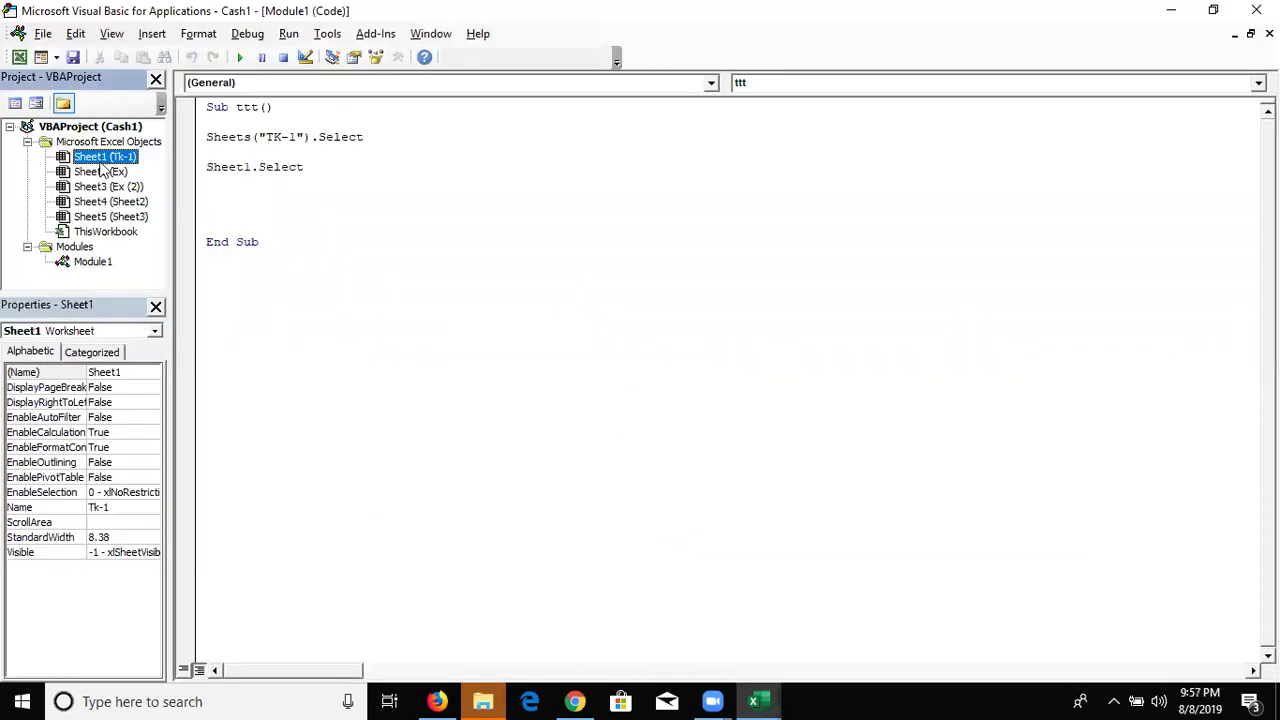
left_click(196, 148)
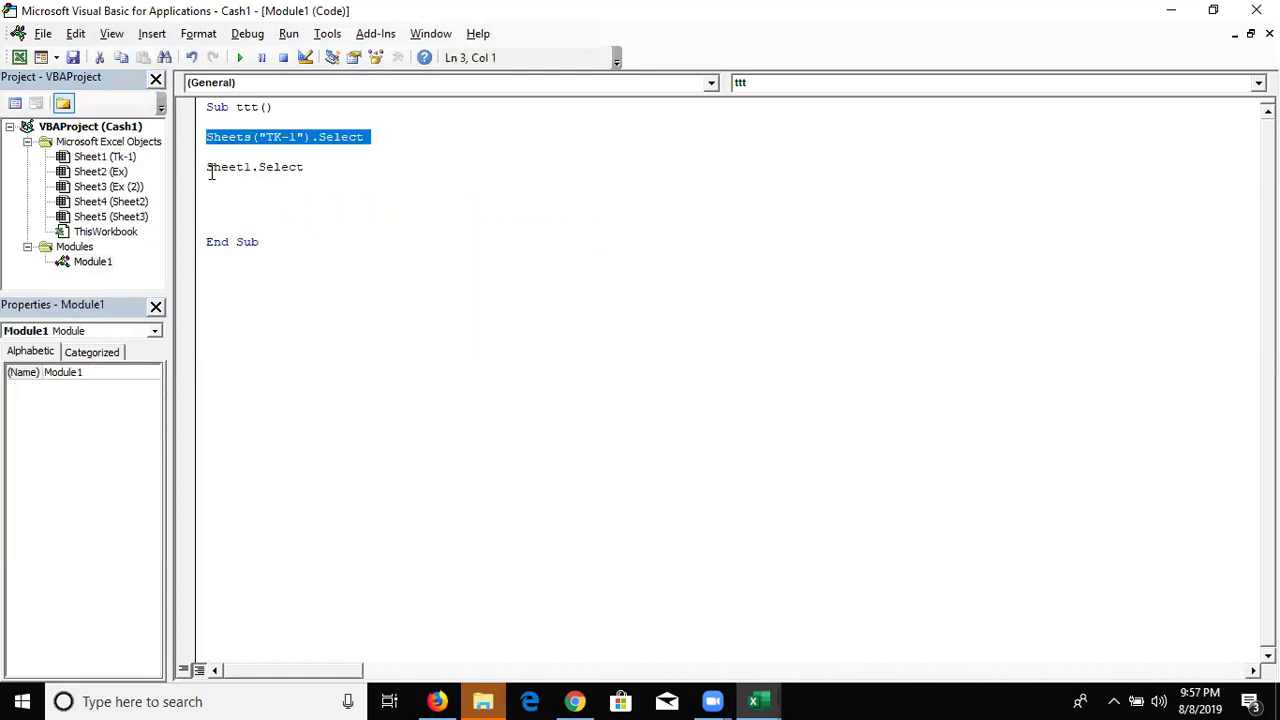
left_click_drag(206, 167, 316, 170)
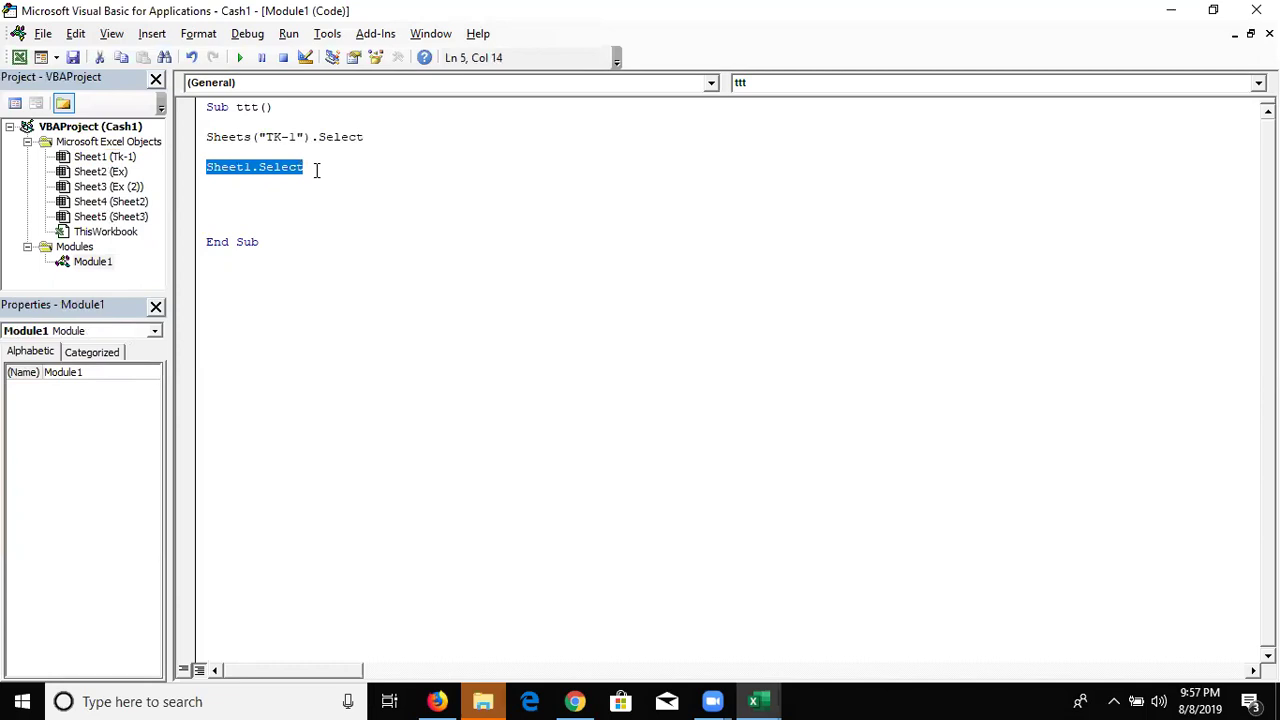
- Add a corrected Sheets(1).Select line to ttt and switch back to the Cash1 workbook
left_click(288, 200)
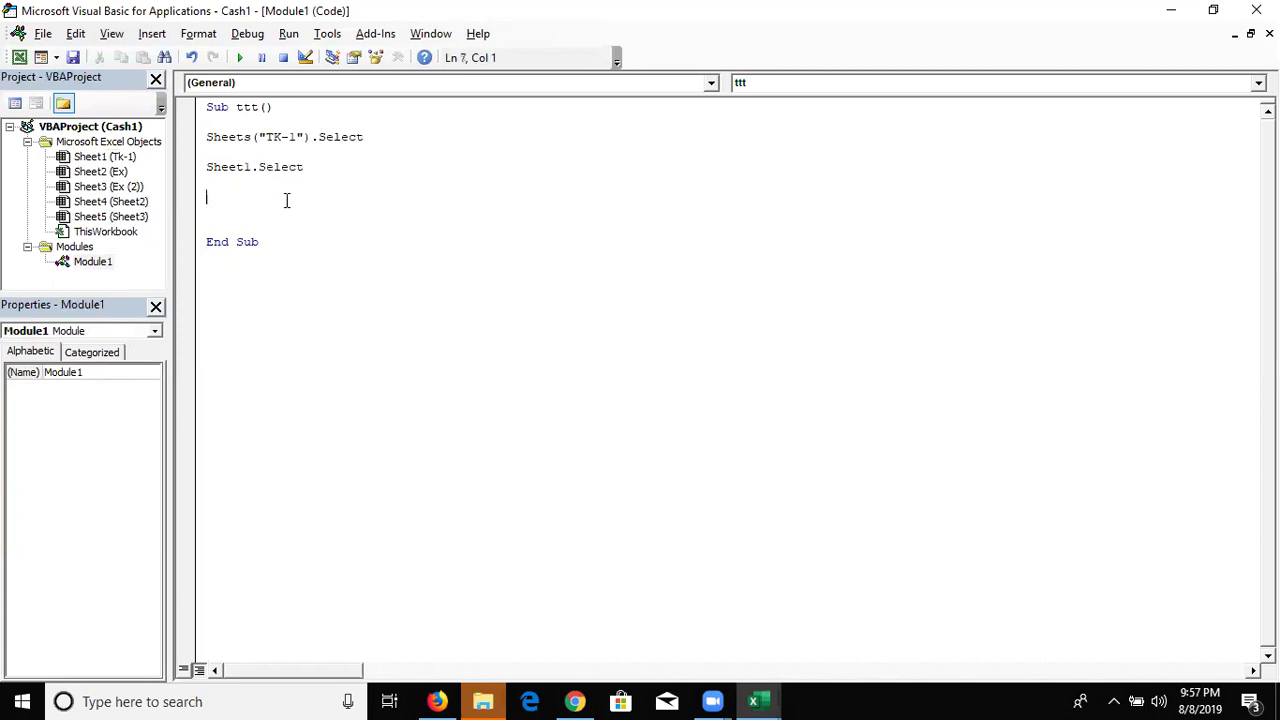
type("sheets(1).se")
type("lecyt")
key("Return")
key("BackSpace")
key("BackSpace")
key("BackSpace")
type("t")
key("Return")
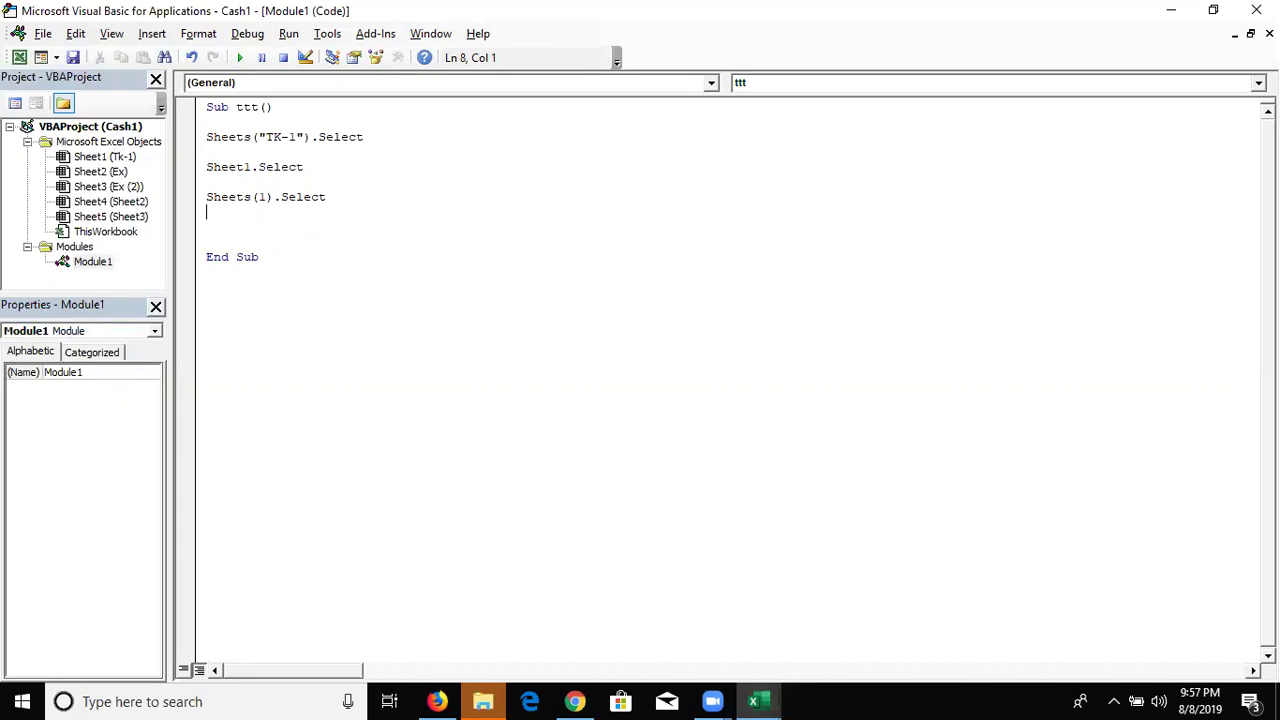
key("alt+F11")
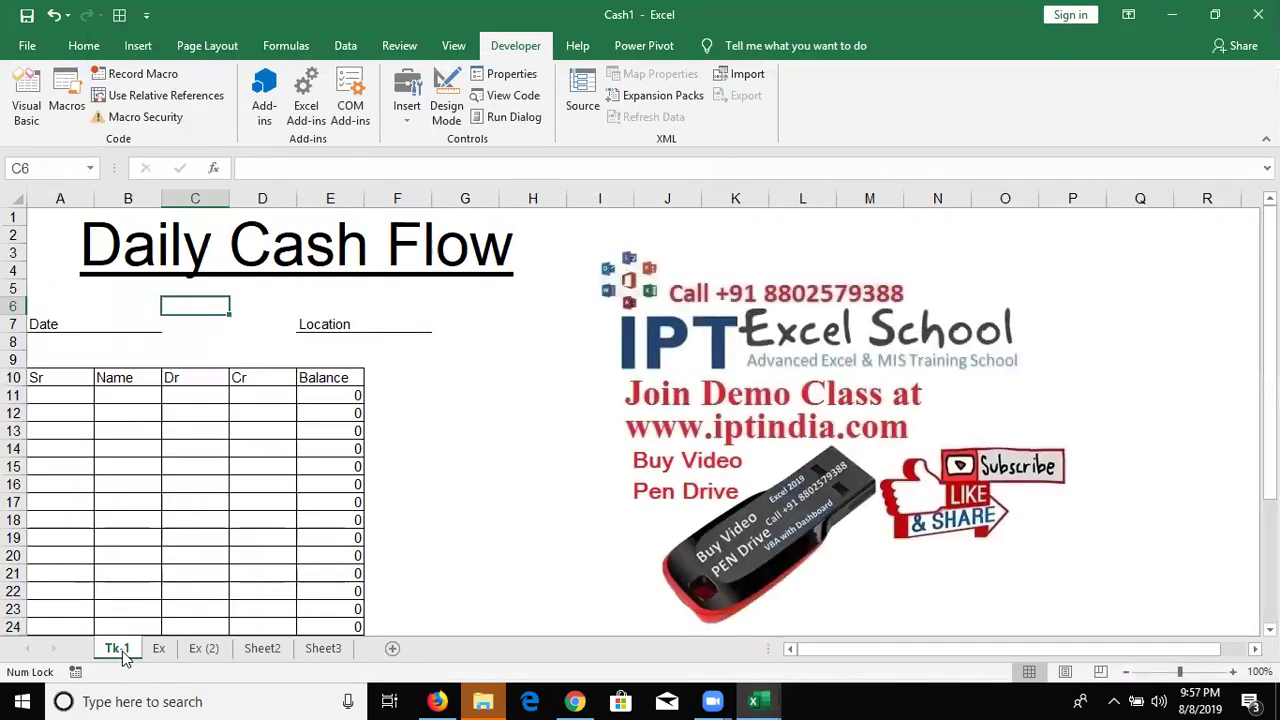
- Move Sheet3 to the first tab position, then return to the ttt macro code
left_click(313, 648)
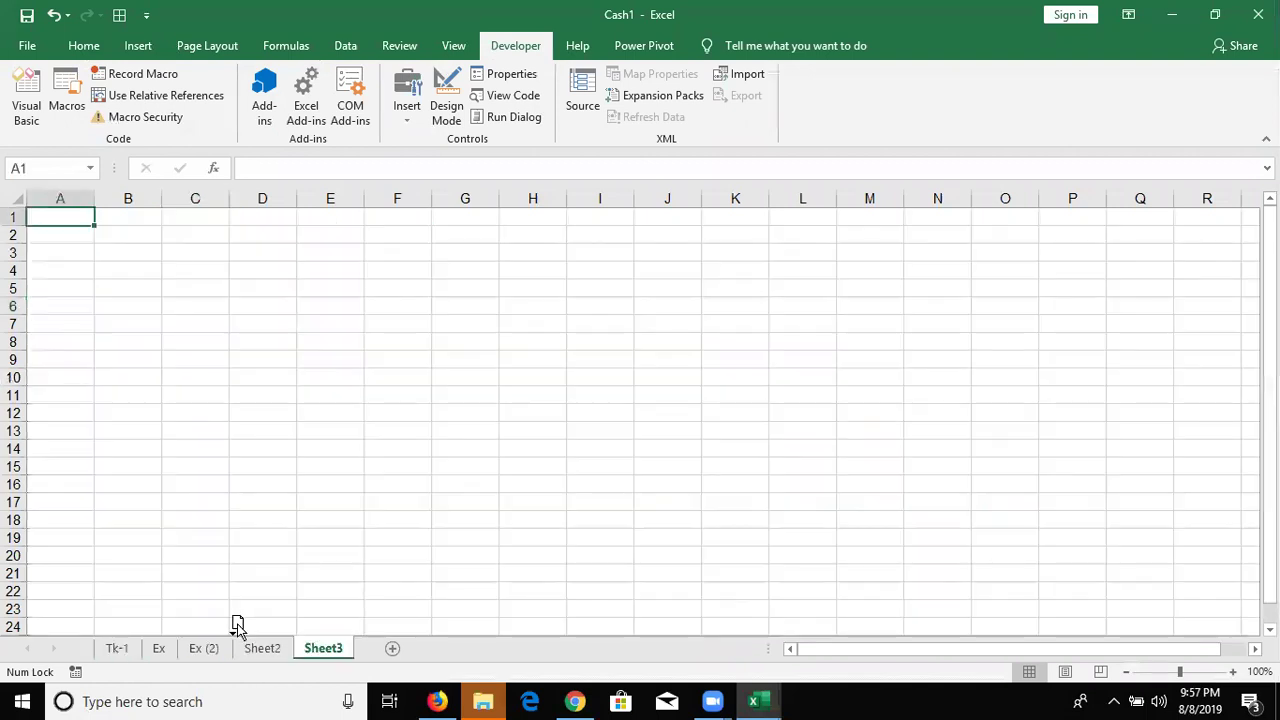
left_click_drag(115, 655, 115, 652)
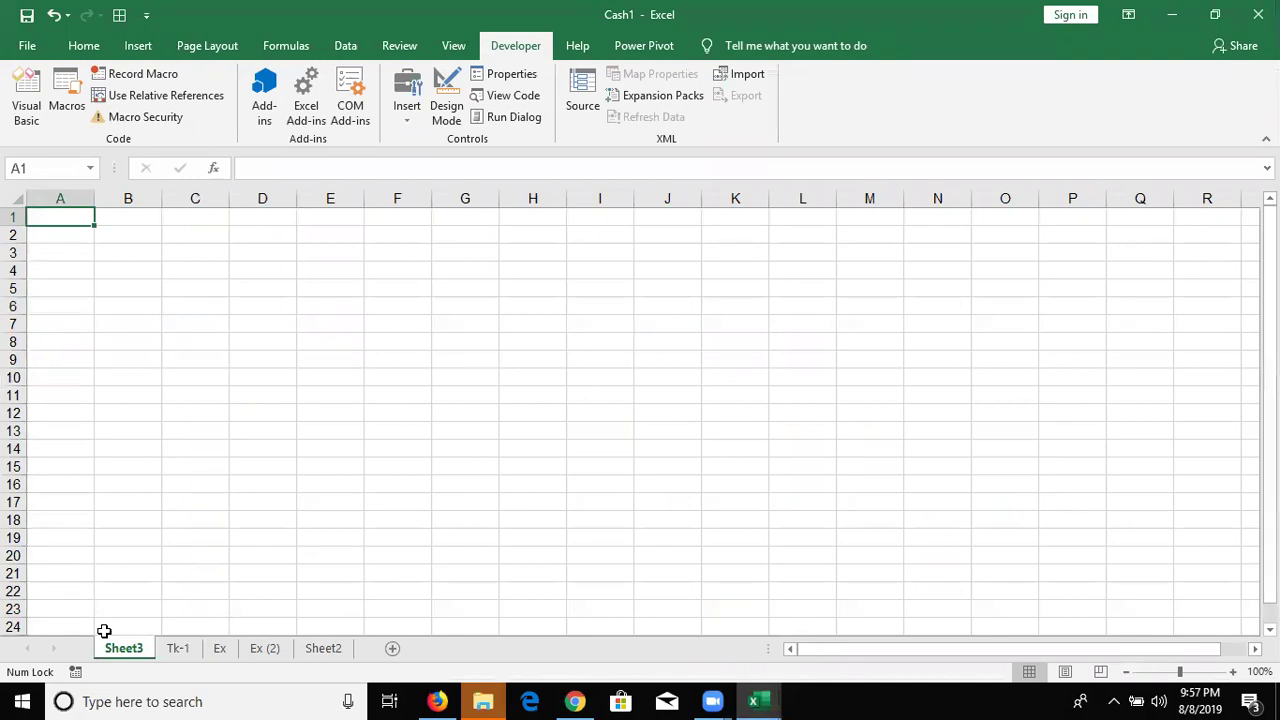
left_click(118, 584)
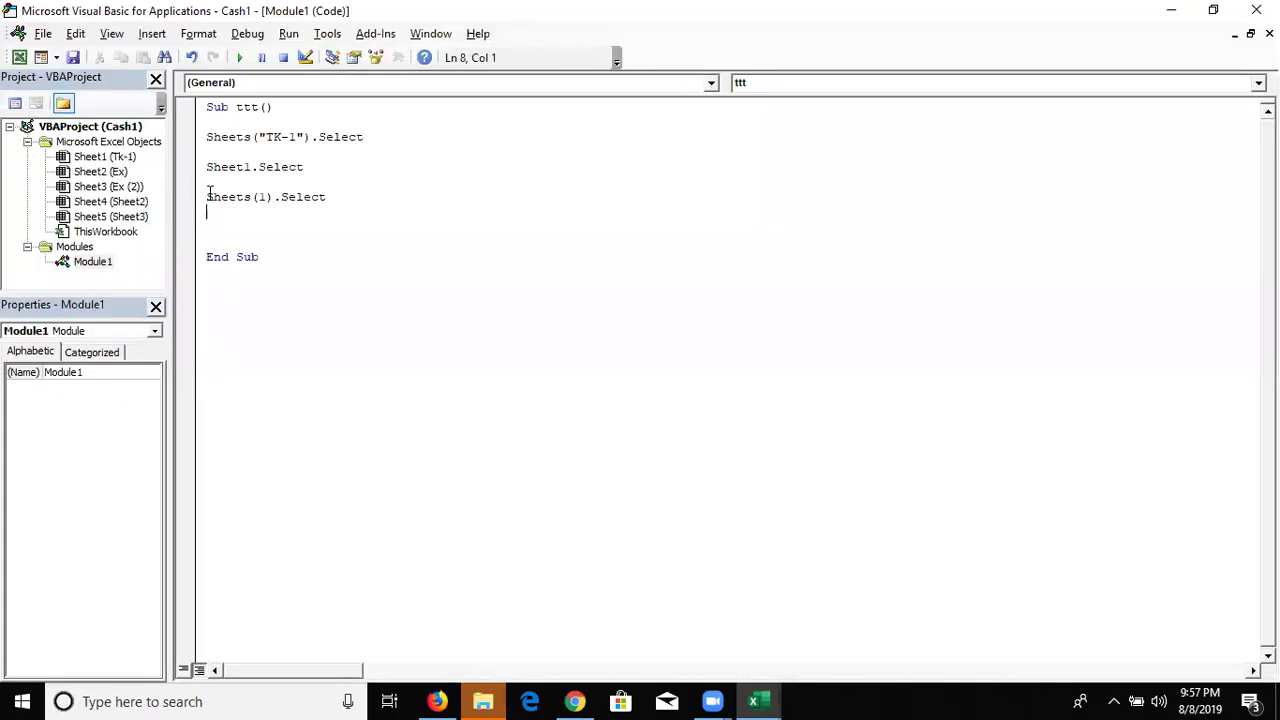
left_click(211, 197)
key("Up")
key("Up")
key("Up")
key("Up")
key("Home")
key("shift+Down")
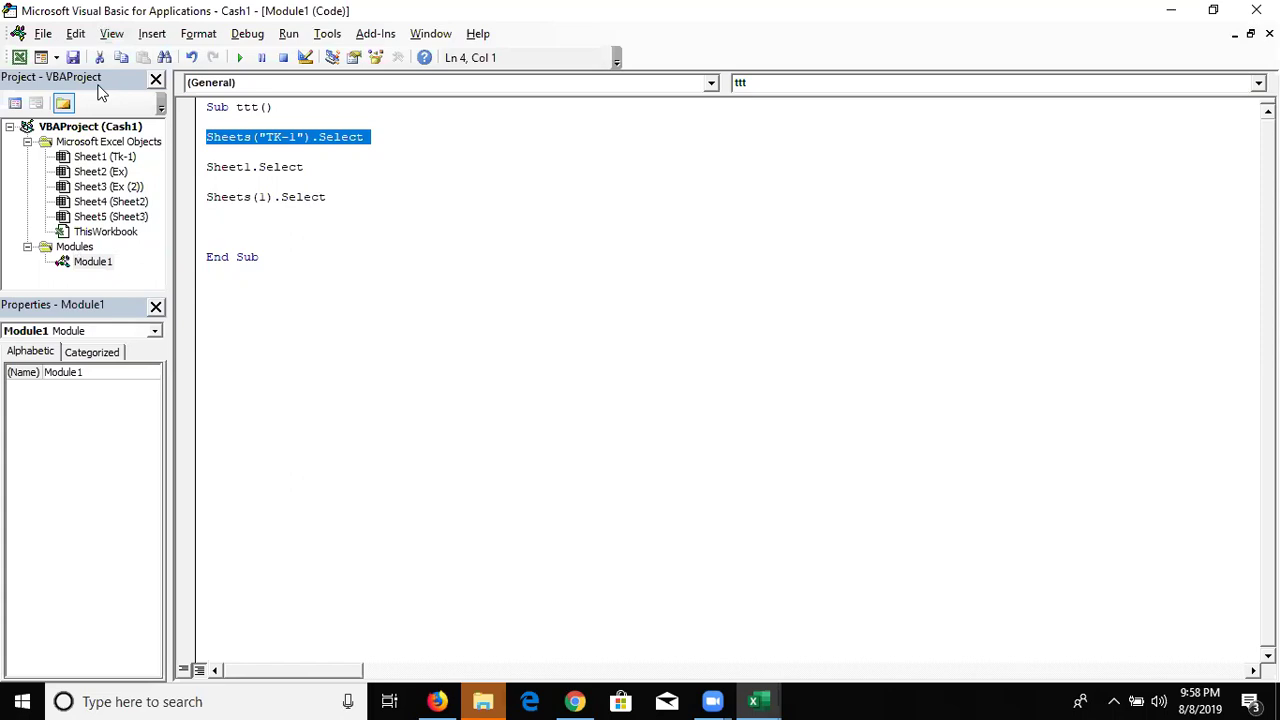
key("alt+F11")
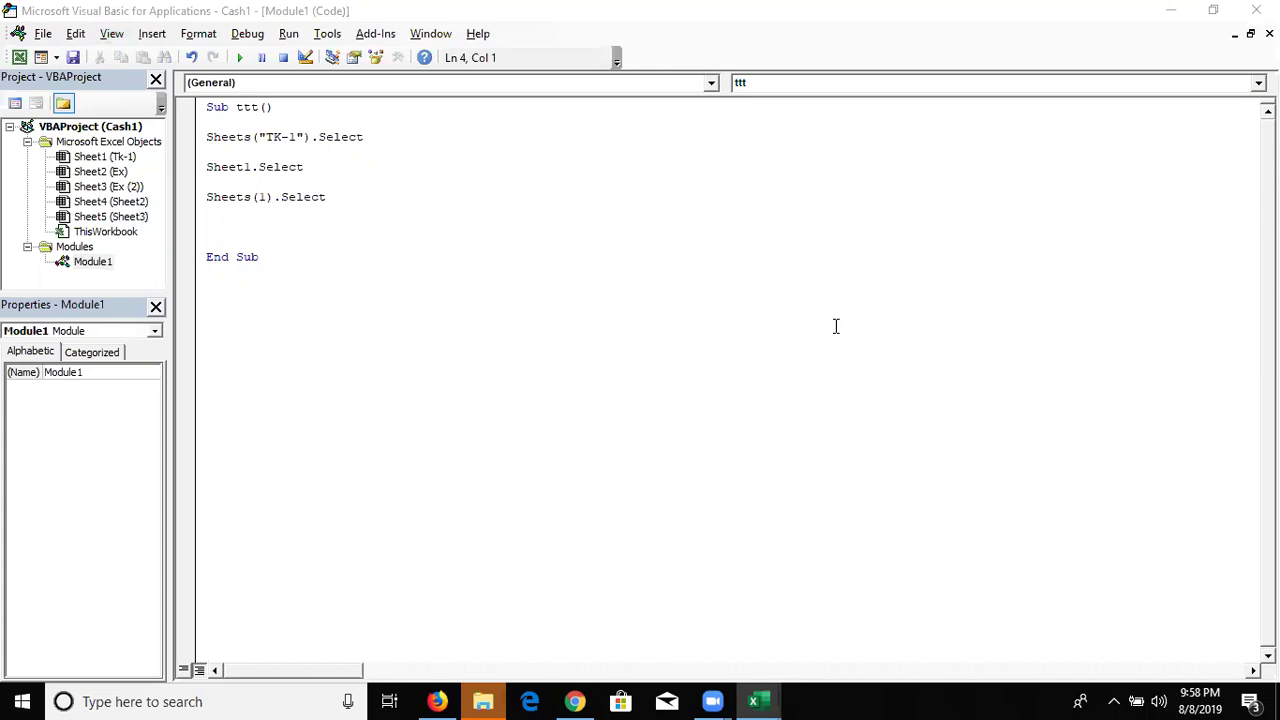
left_click(229, 197)
double_click(232, 138)
double_click(270, 137)
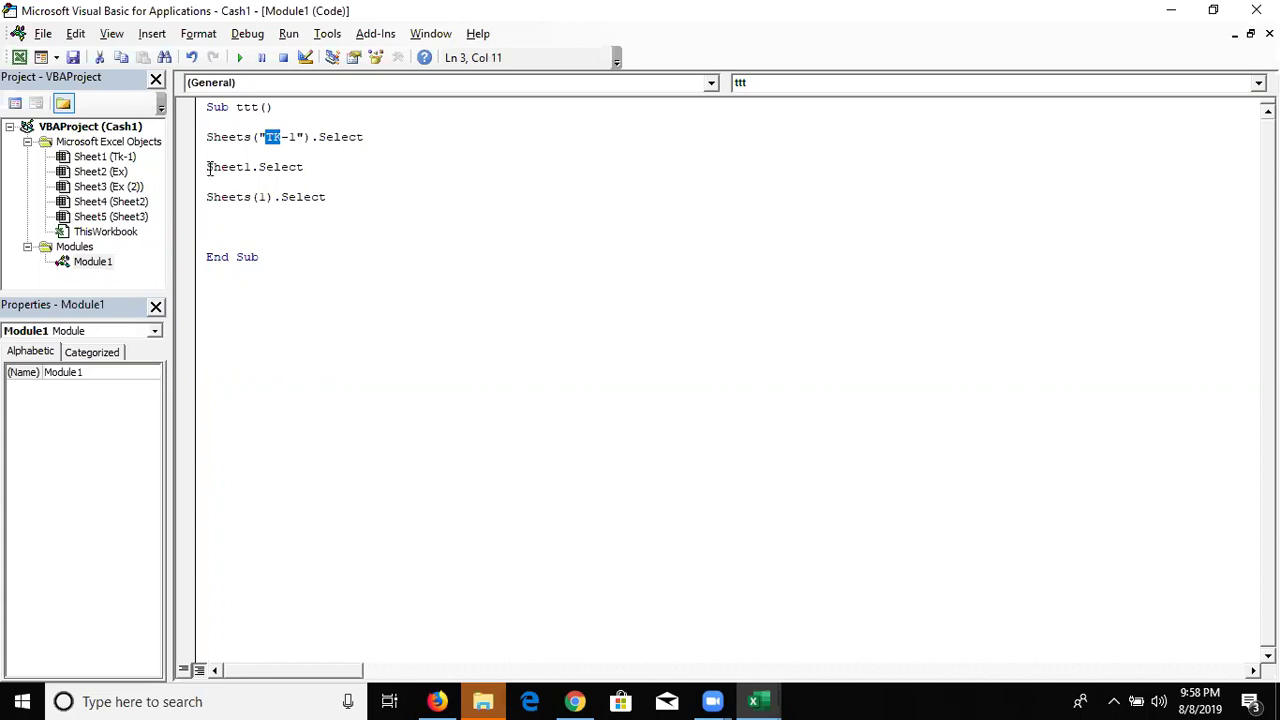
double_click(210, 169)
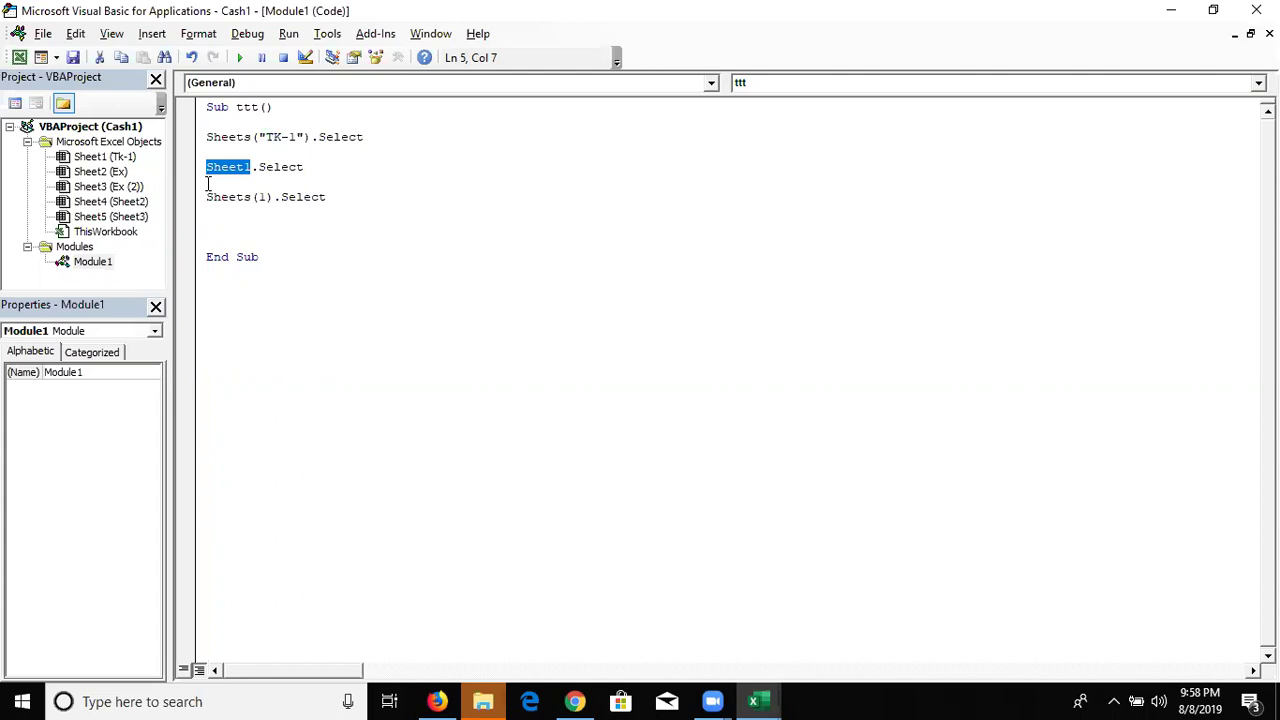
left_click(208, 172)
left_click(195, 142)
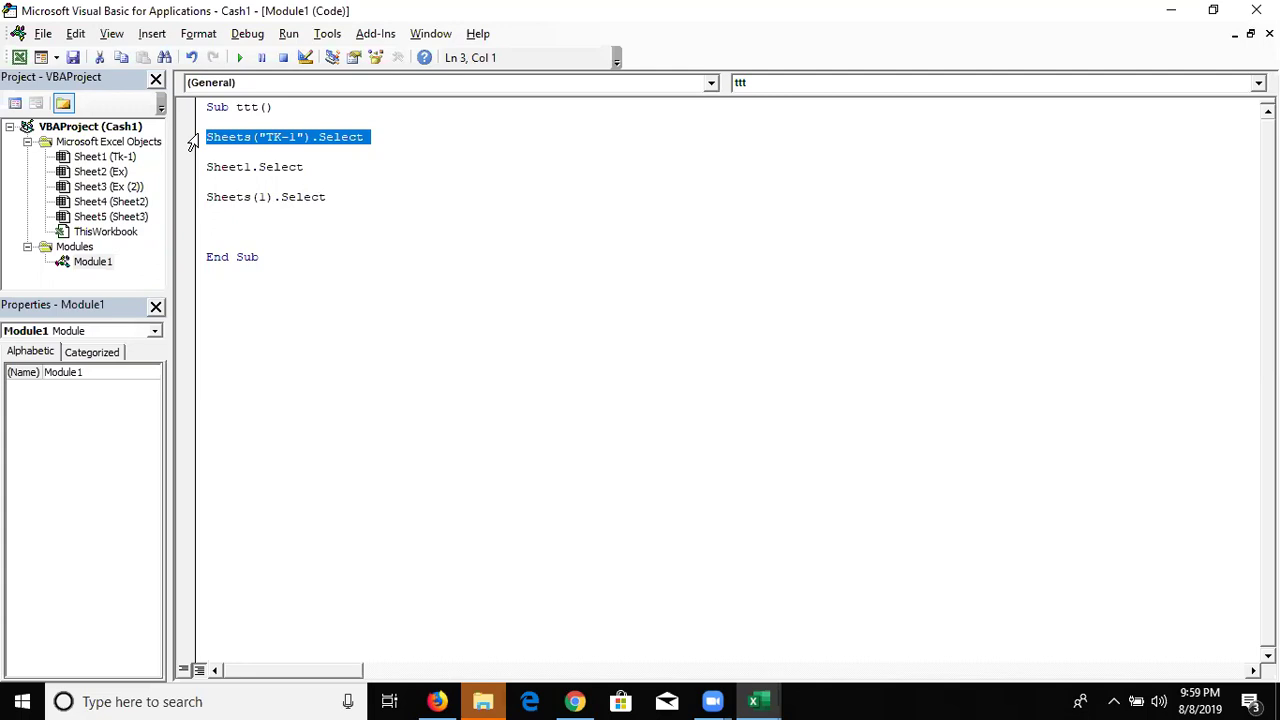
key("Down")
key("Down")
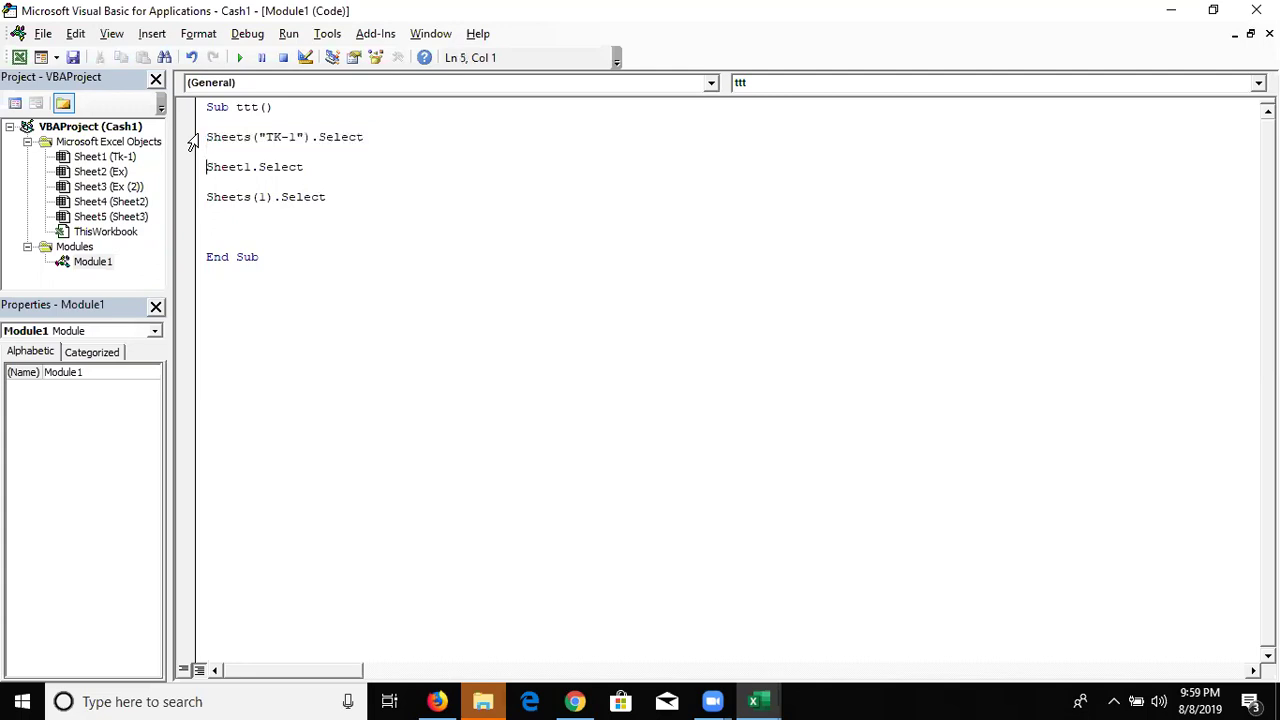
key("shift+Down")
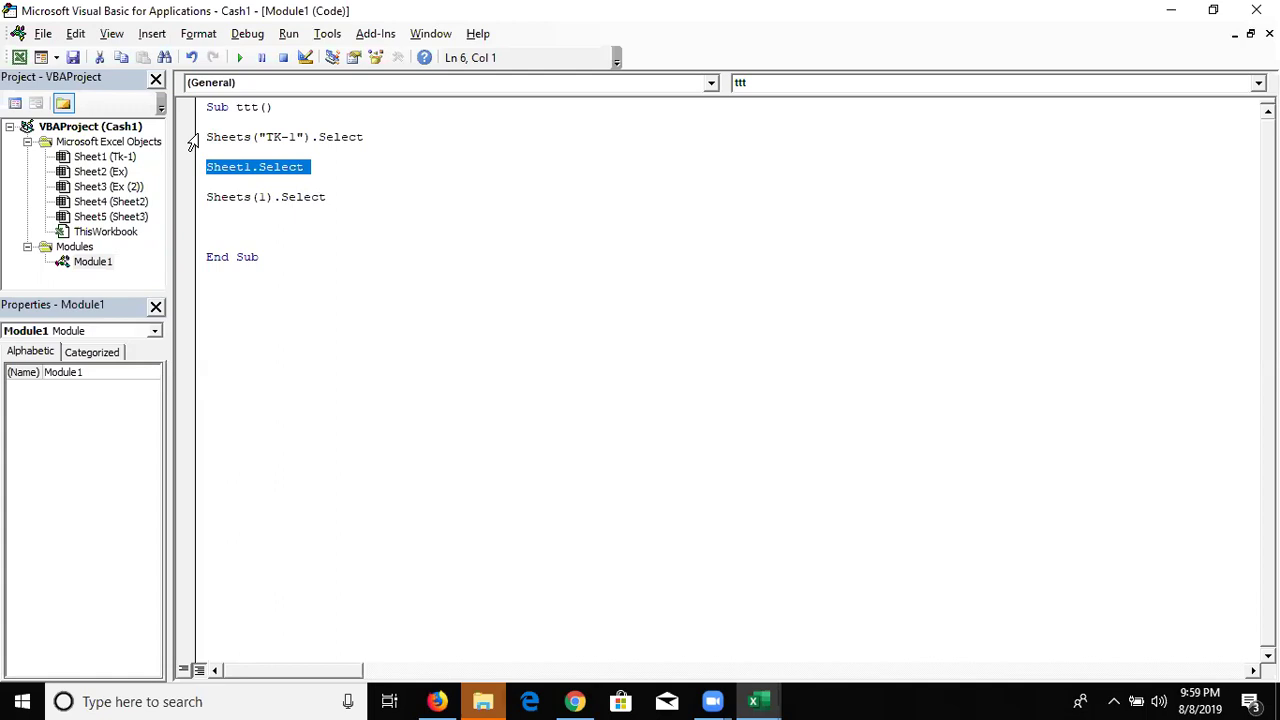
key("Down")
key("Down")
key("shift+End")
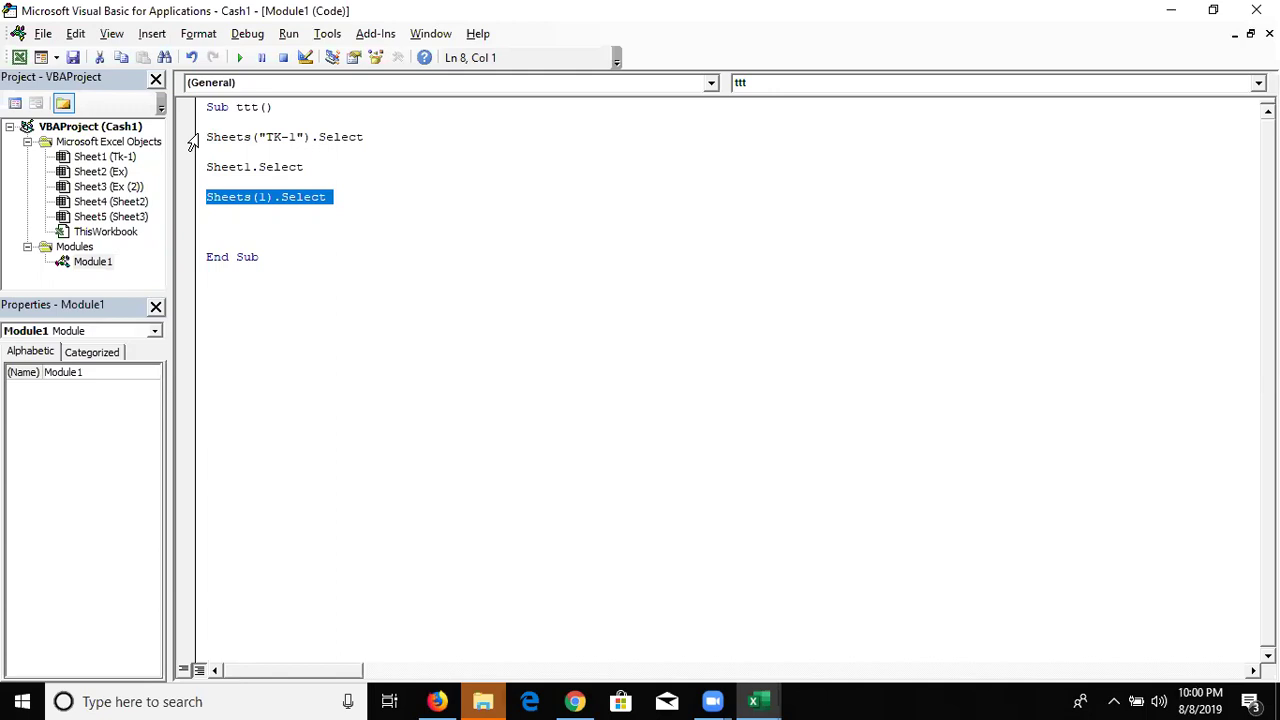
key("Right")
key("Up")
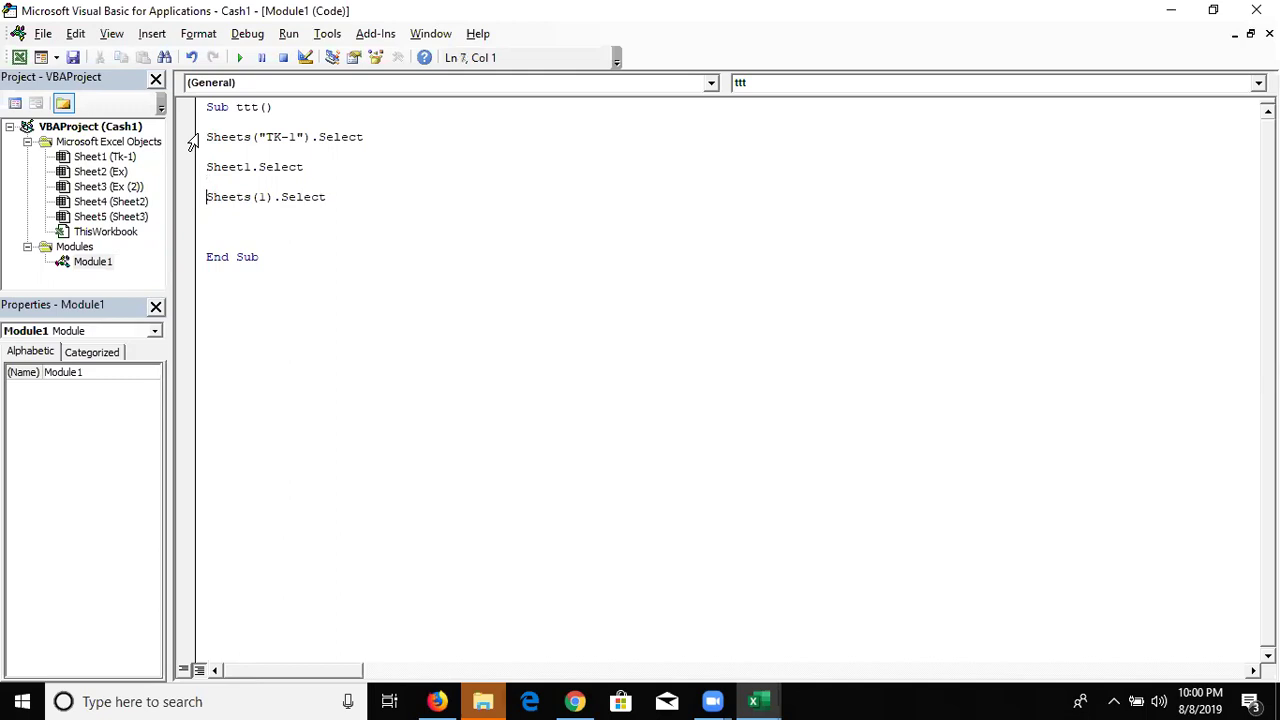
key("shift+Down")
key("Right")
key("Up")
key("shift+Down")
key("Down")
key("Return")
- Add an ActiveSheet line just above End Sub in the ttt macro
type("active")
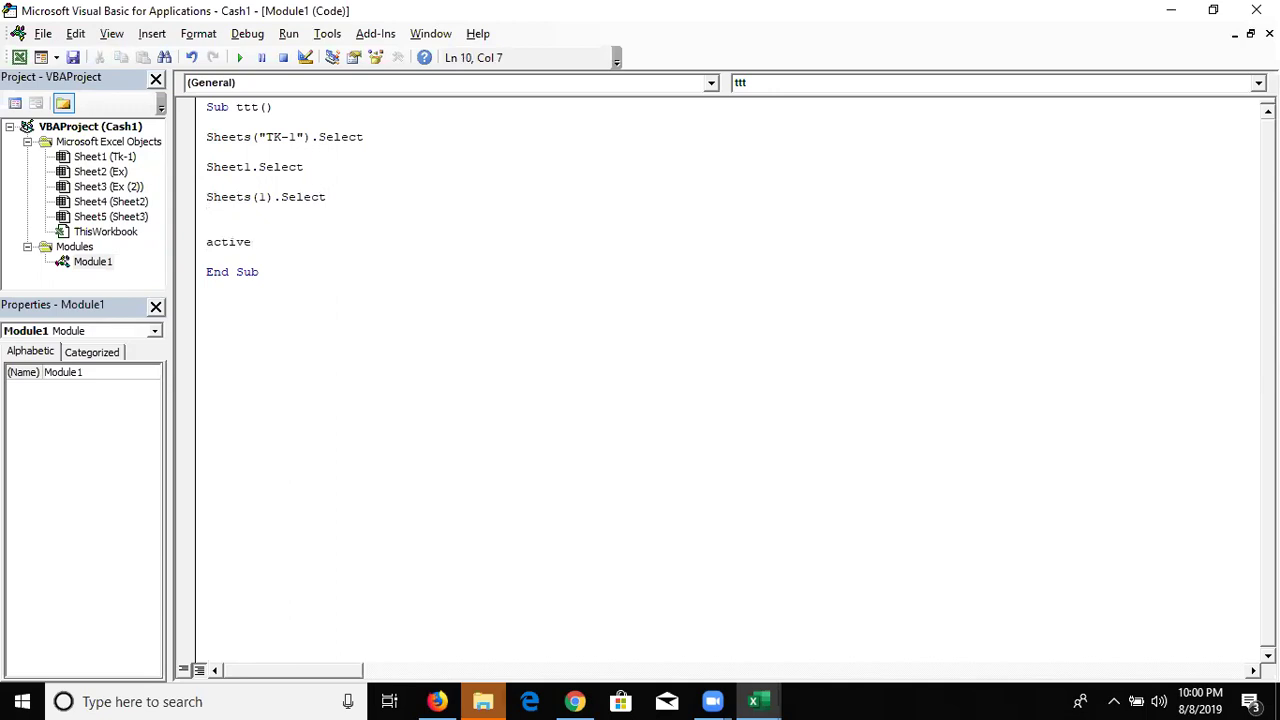
type("sheet")
left_click(207, 226)
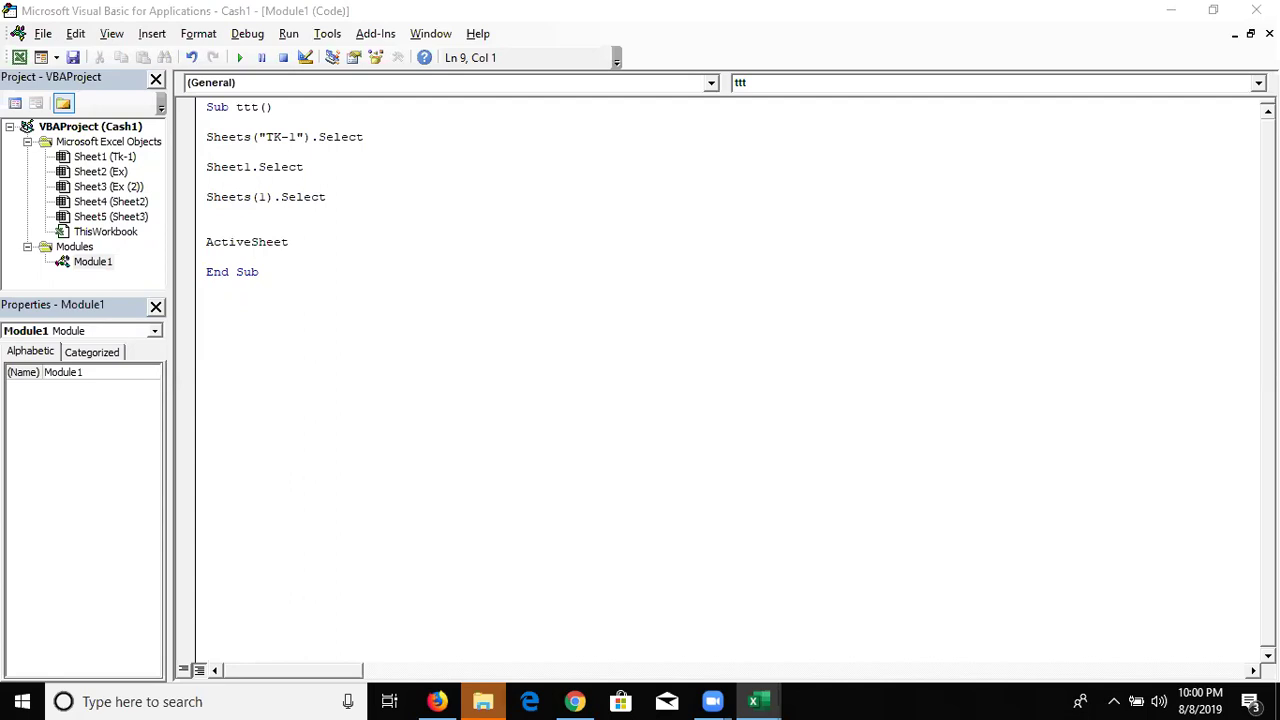
left_click(306, 221)
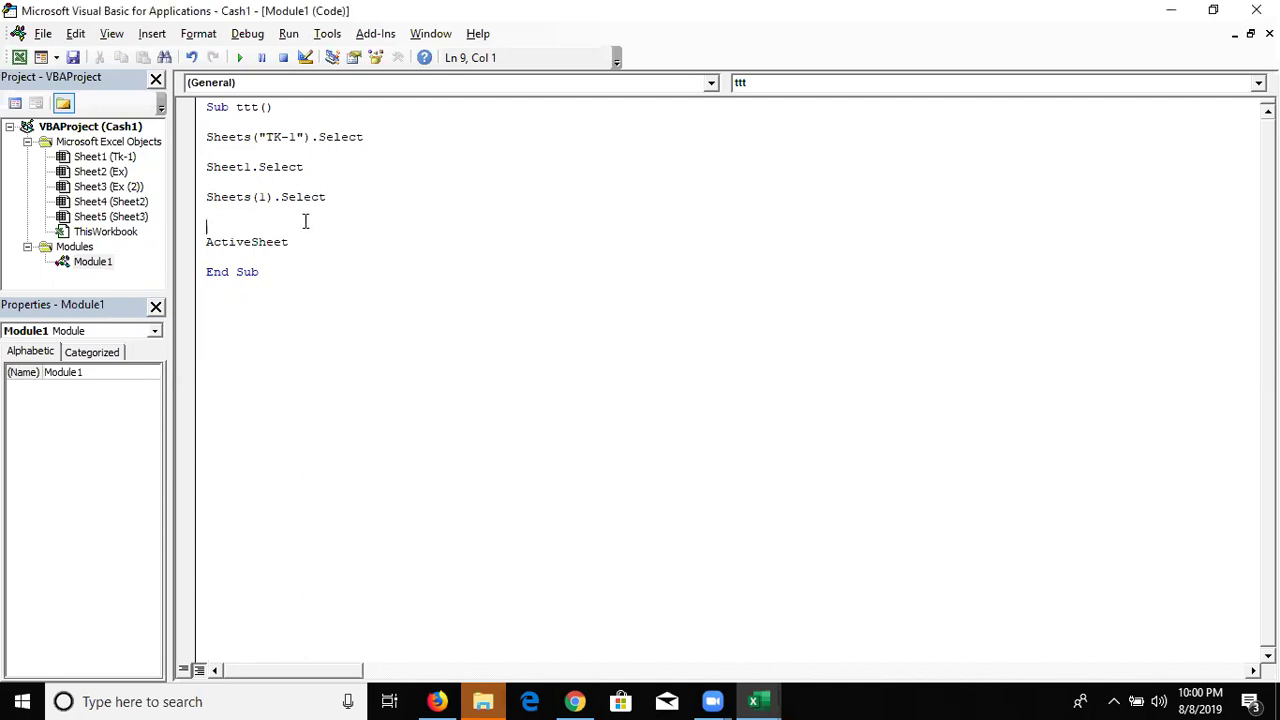
- Highlight the earlier Sheets("TK-1"), Sheet1 and Sheets(1) select statements
left_click(244, 196)
left_click(243, 182)
left_click(251, 242)
left_click(243, 208)
left_click(204, 136)
left_click(196, 140)
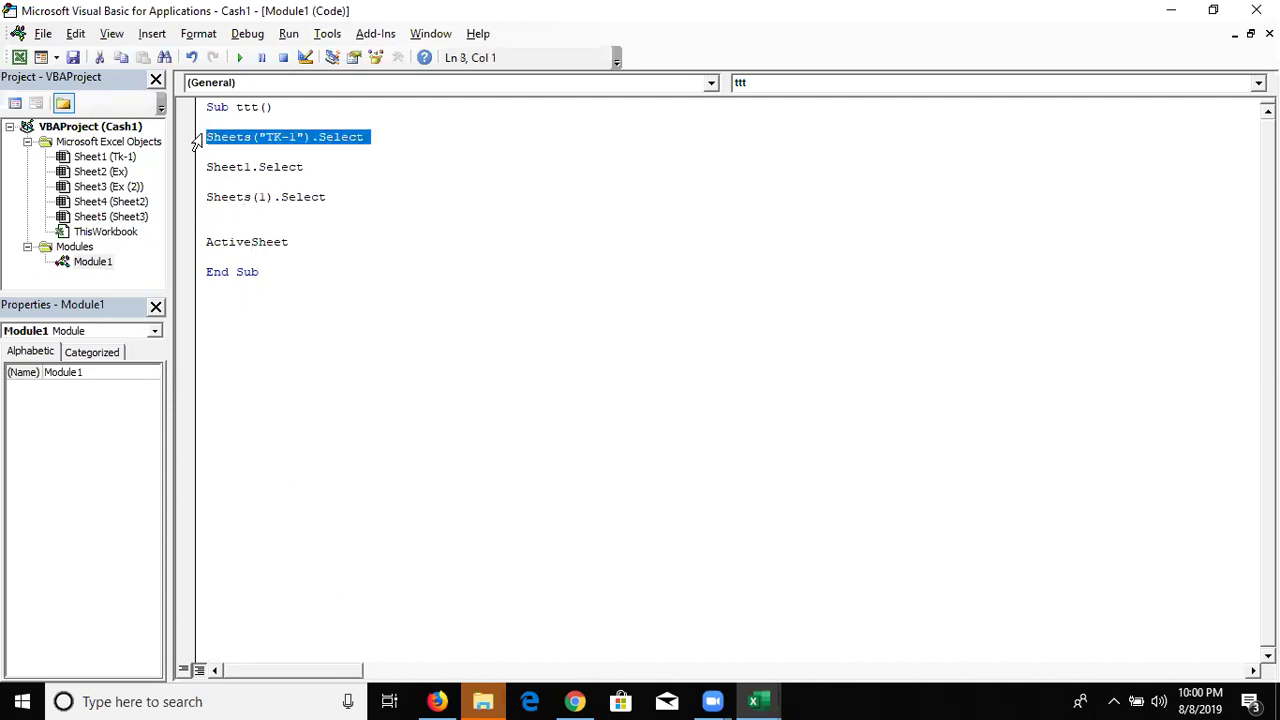
left_click_drag(197, 150, 200, 186)
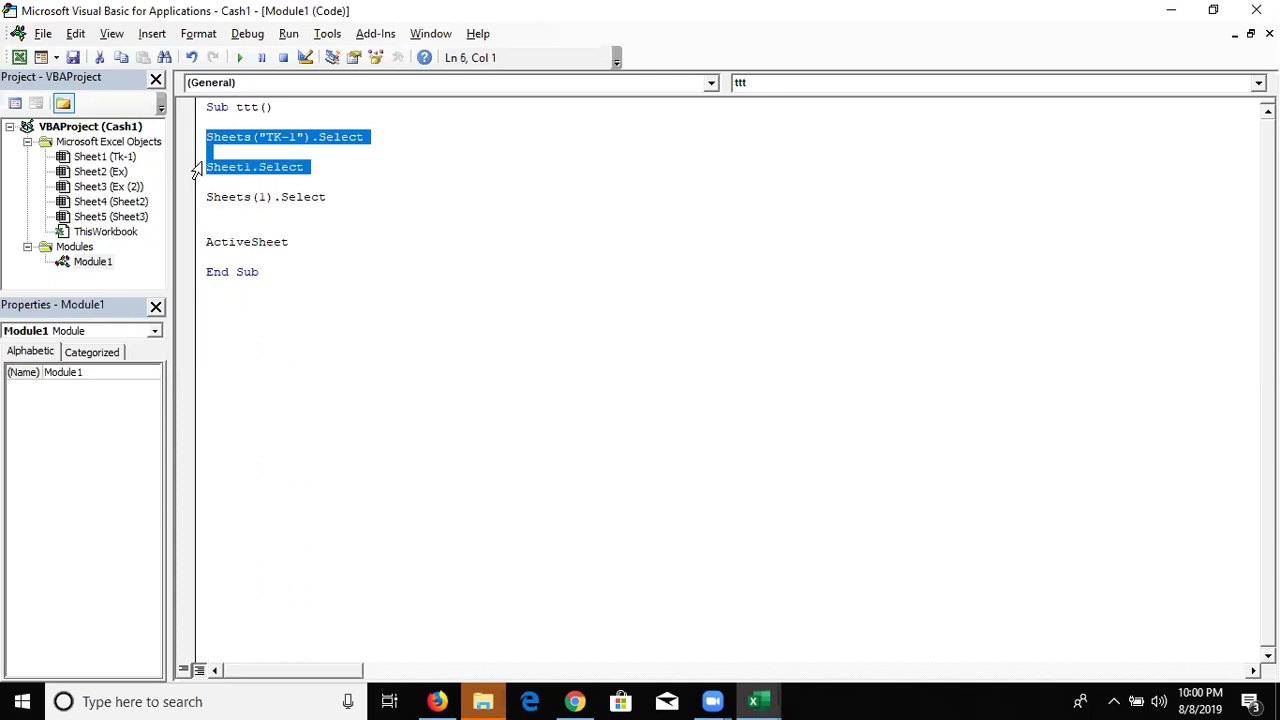
left_click_drag(200, 186, 209, 248)
- Start a new macro Sub tt() below End Sub of ttt
left_click(236, 305)
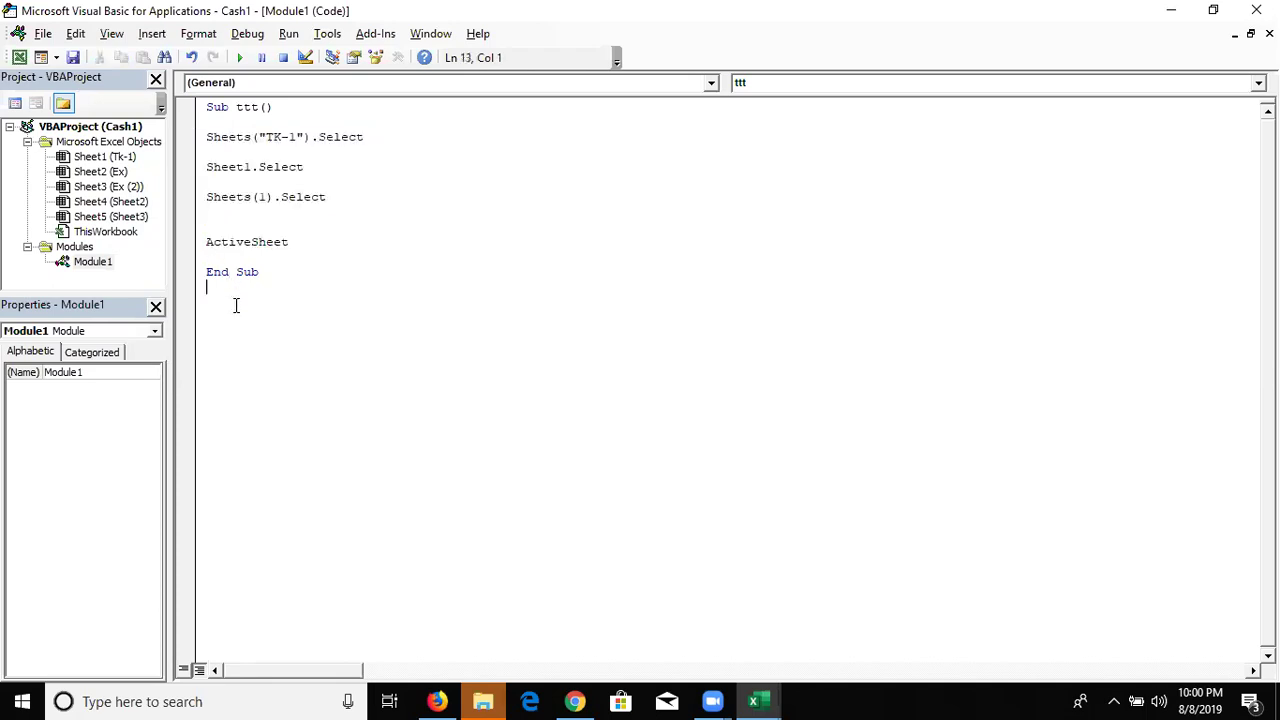
type("sub ")
type("tt()")
key("Return")
key("Return")
key("Return")
key("Return")
key("Return")
key("Up")
key("Up")
left_click(207, 317)
- Fill tt with Sheets.Add and ActiveSheet.Name = "Data"
type("sheets")
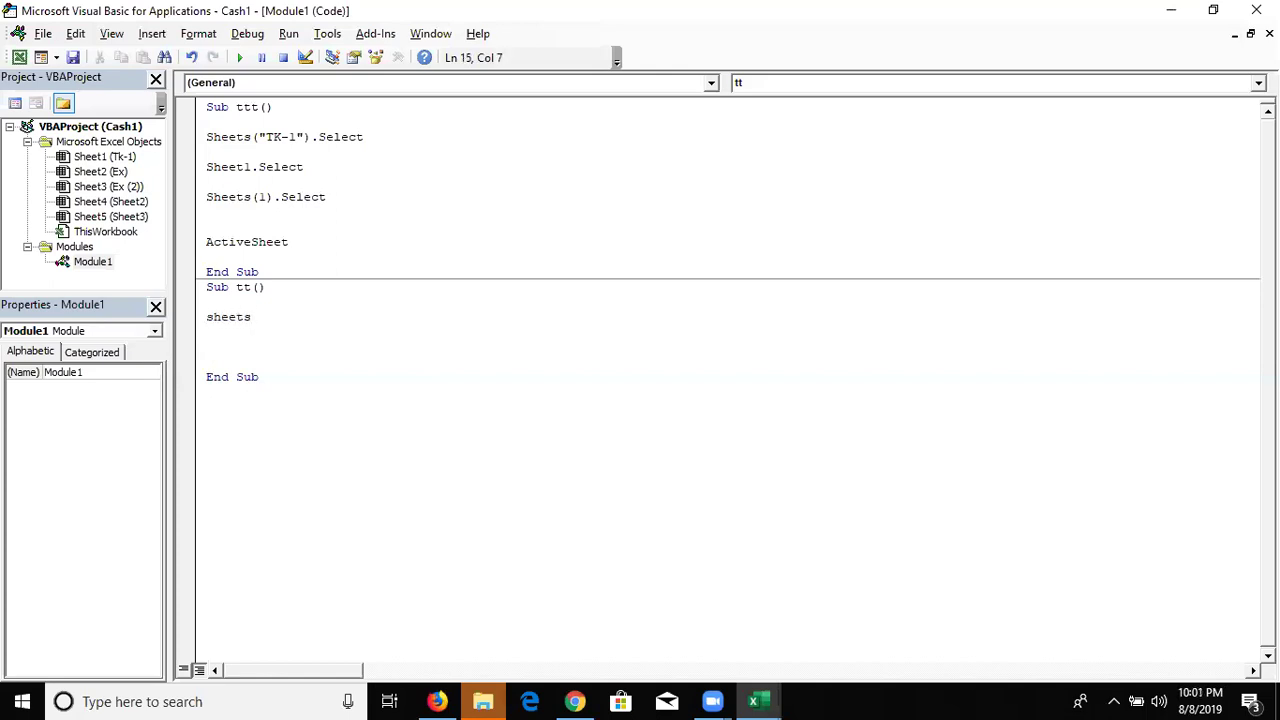
type(".a")
key("Tab")
key("Return")
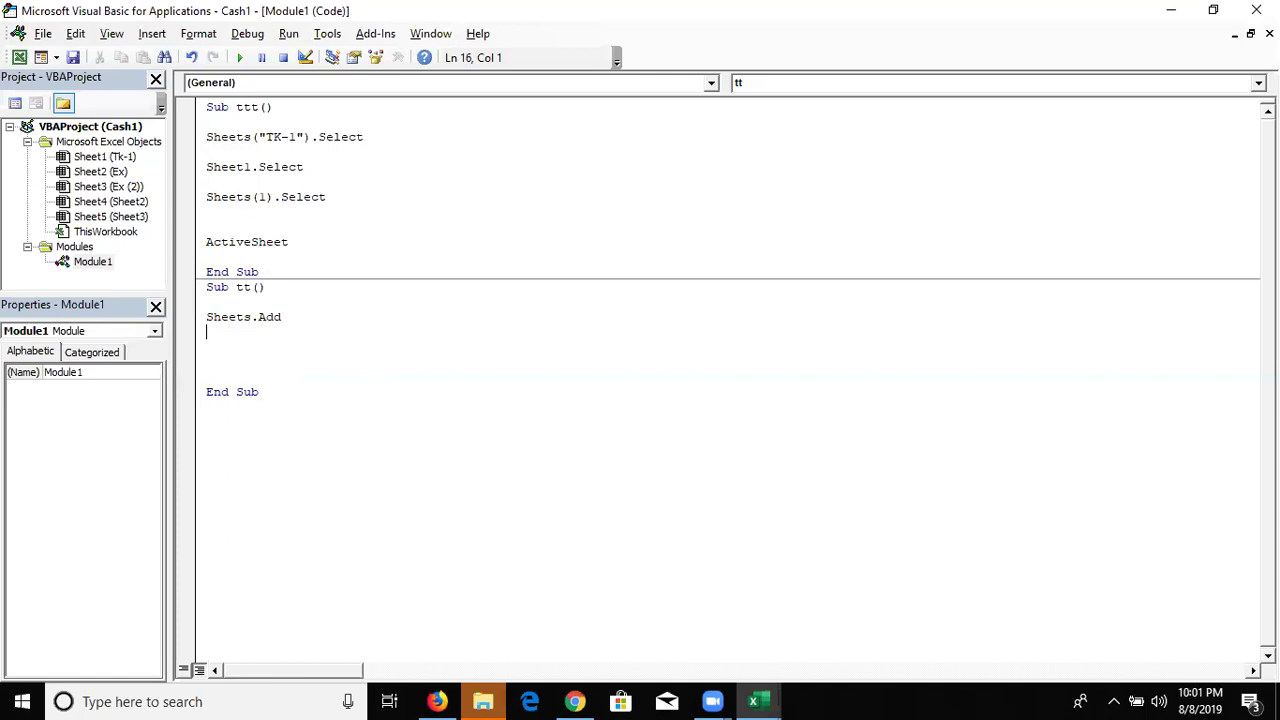
type("activesheet.")
type("name=\"Data")
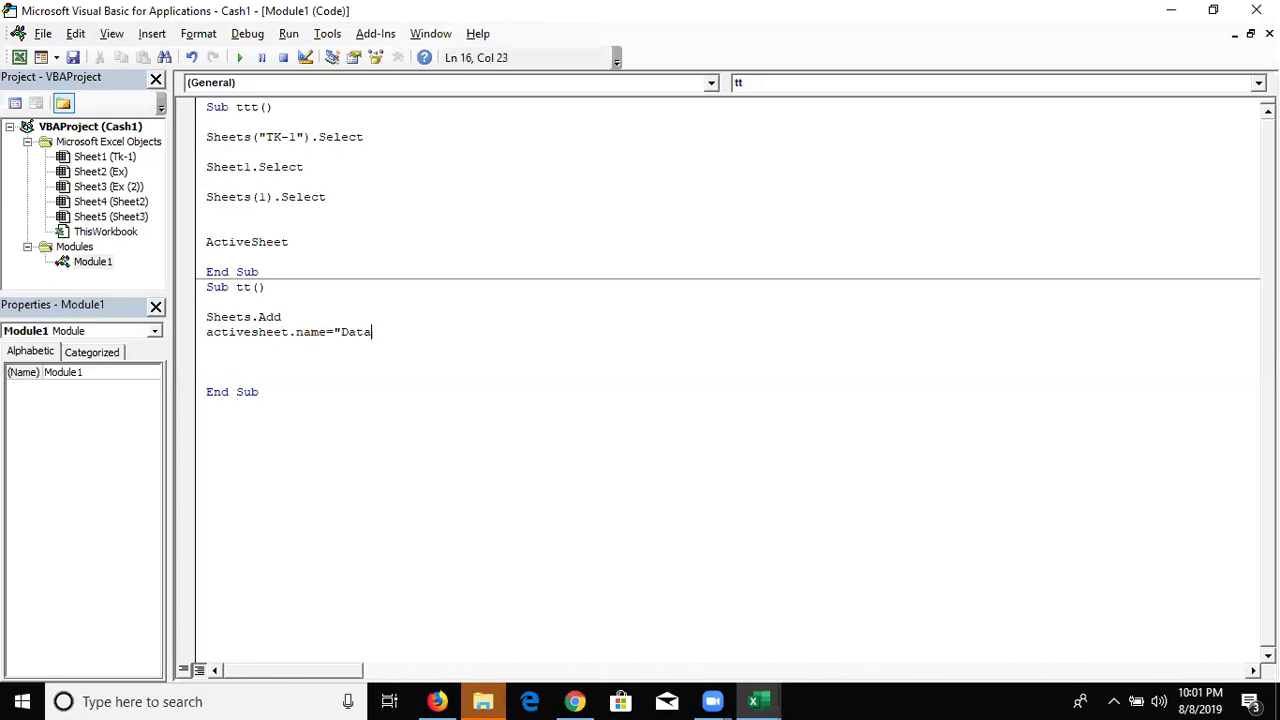
type("\"")
key("Return")
- Highlight the Sheets.Add and ActiveSheet.Name lines, then add a blank line below them
left_click(206, 332)
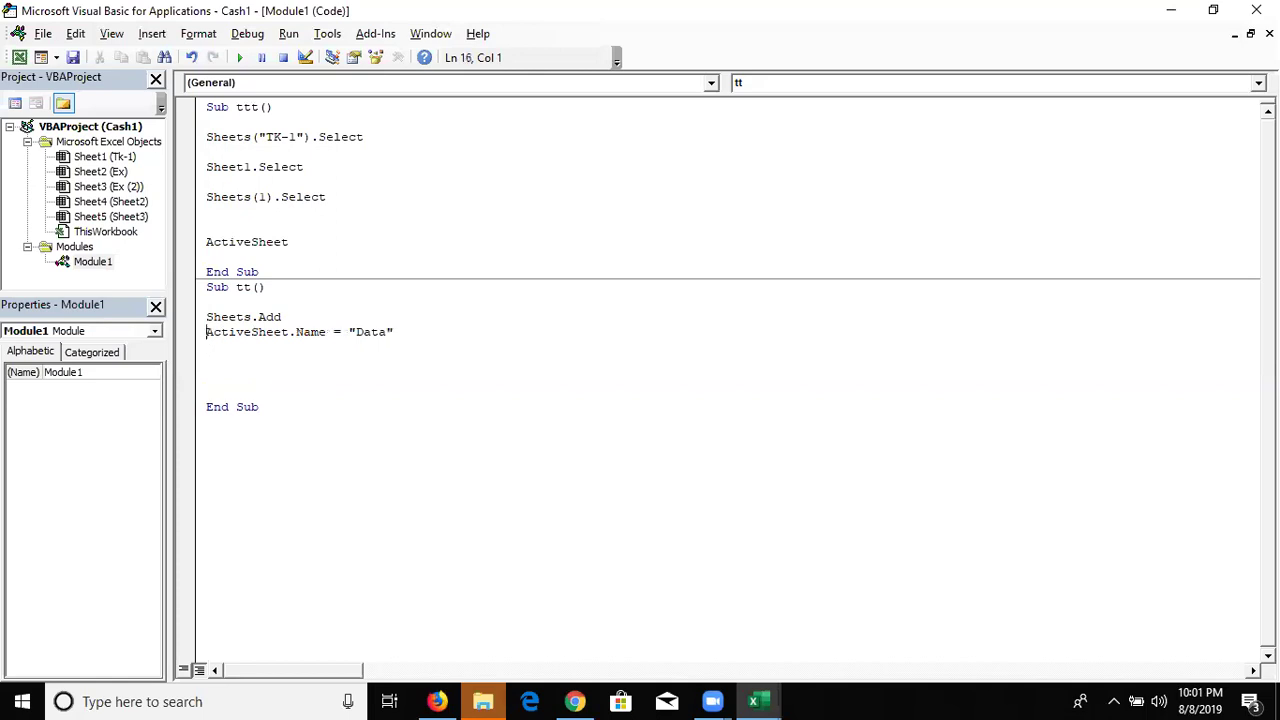
key("Up")
key("shift+Down")
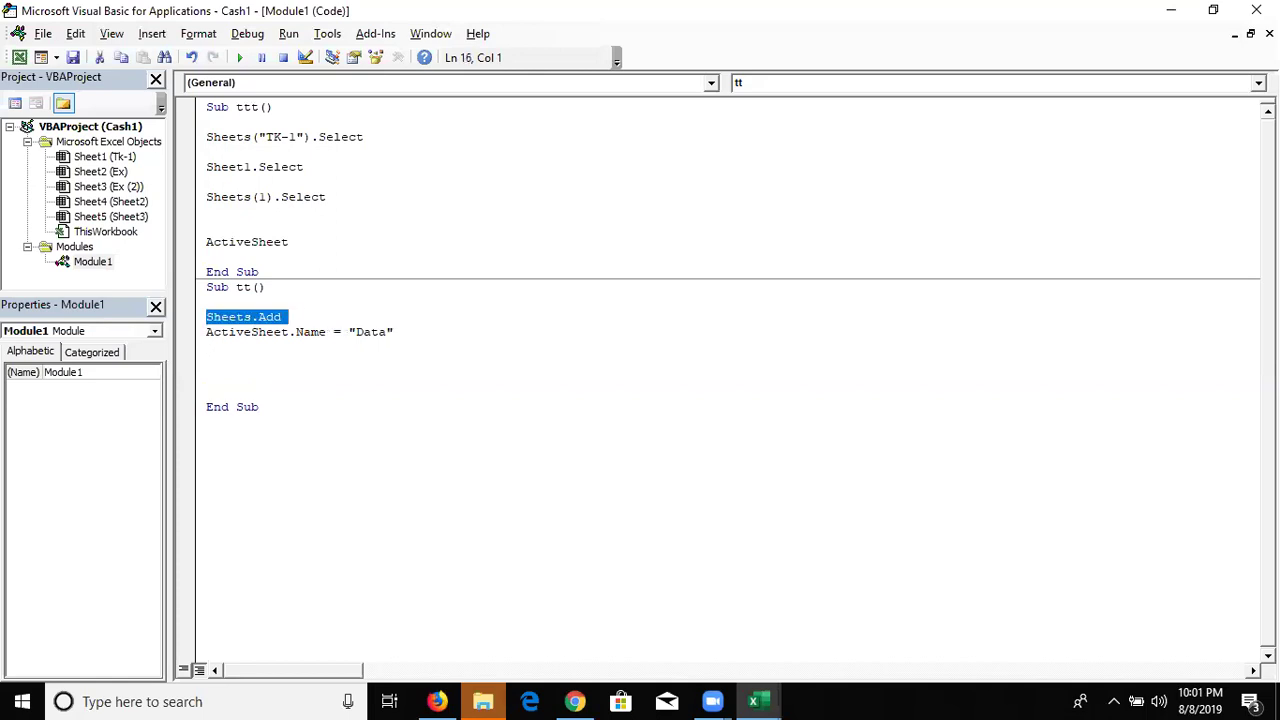
left_click(206, 332)
key("shift+Down")
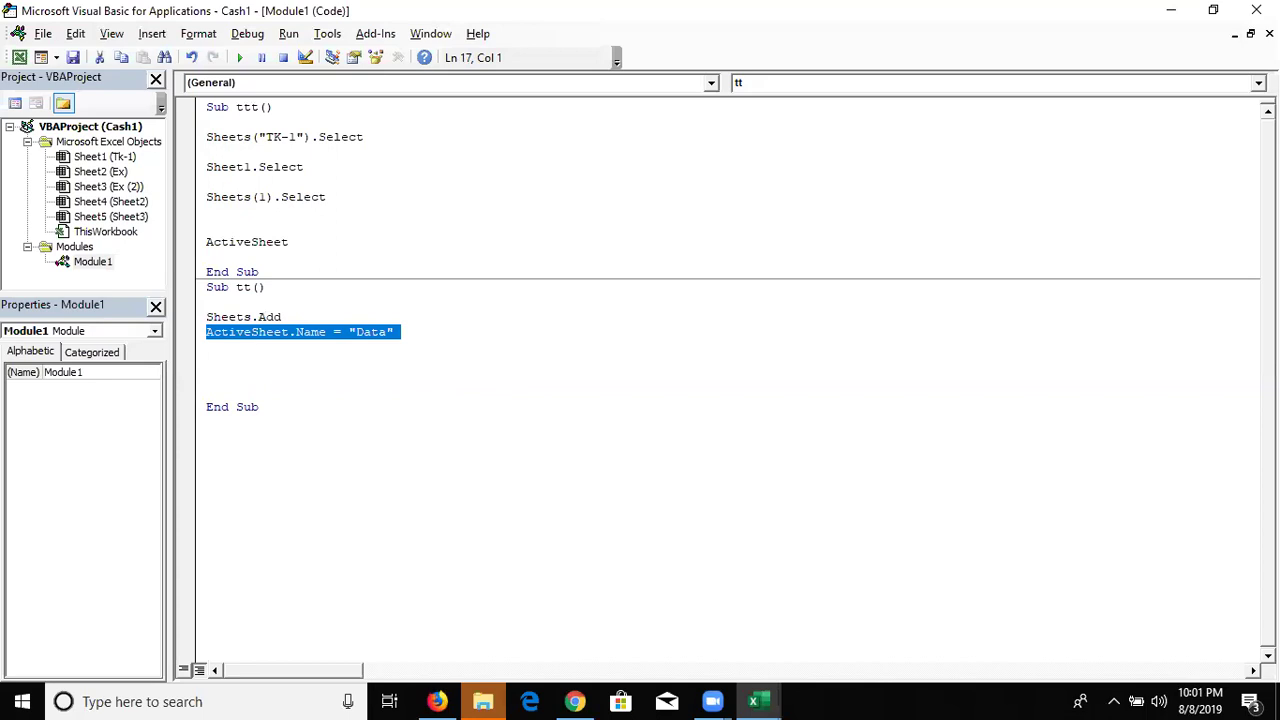
left_click(206, 317)
key("shift+Down")
key("Up")
key("Up")
key("Down")
key("shift+Down")
key("Right")
key("Down")
key("Return")
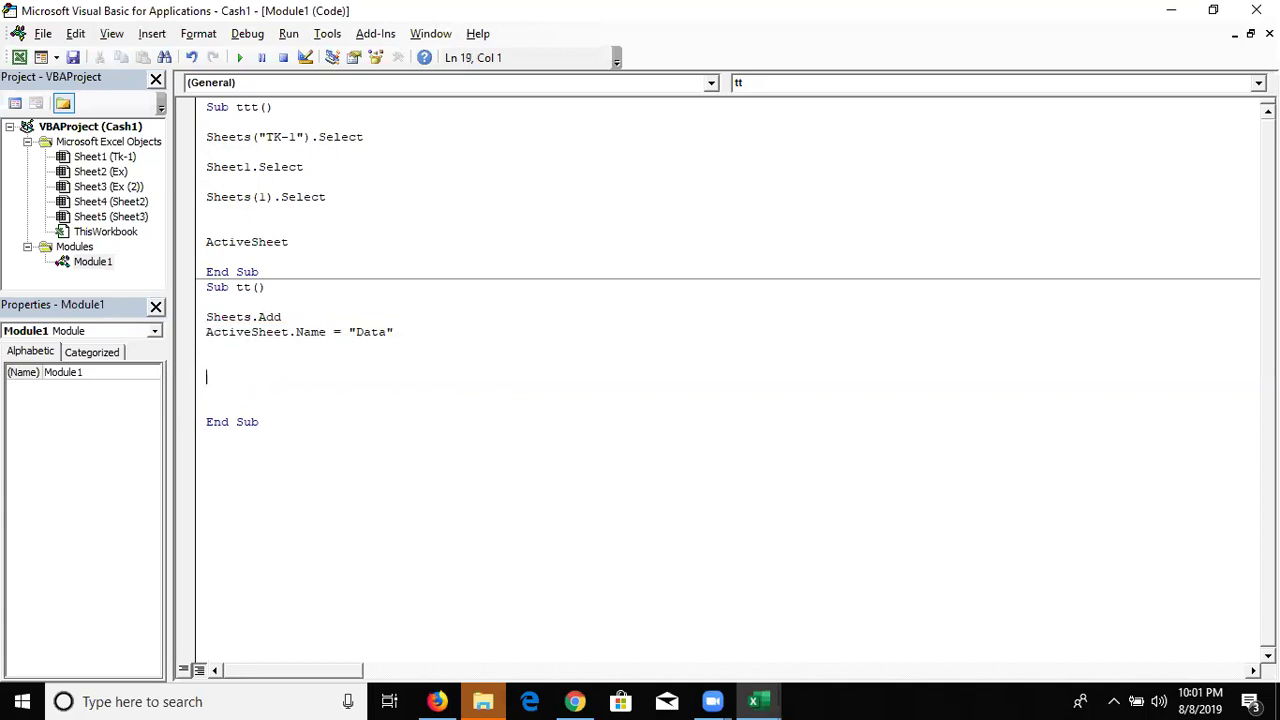
- Write Sheets.Add.Name = "Data" on the blank line in tt
type("sheets")
type(".")
key("Tab")
type(".name=\"Data")
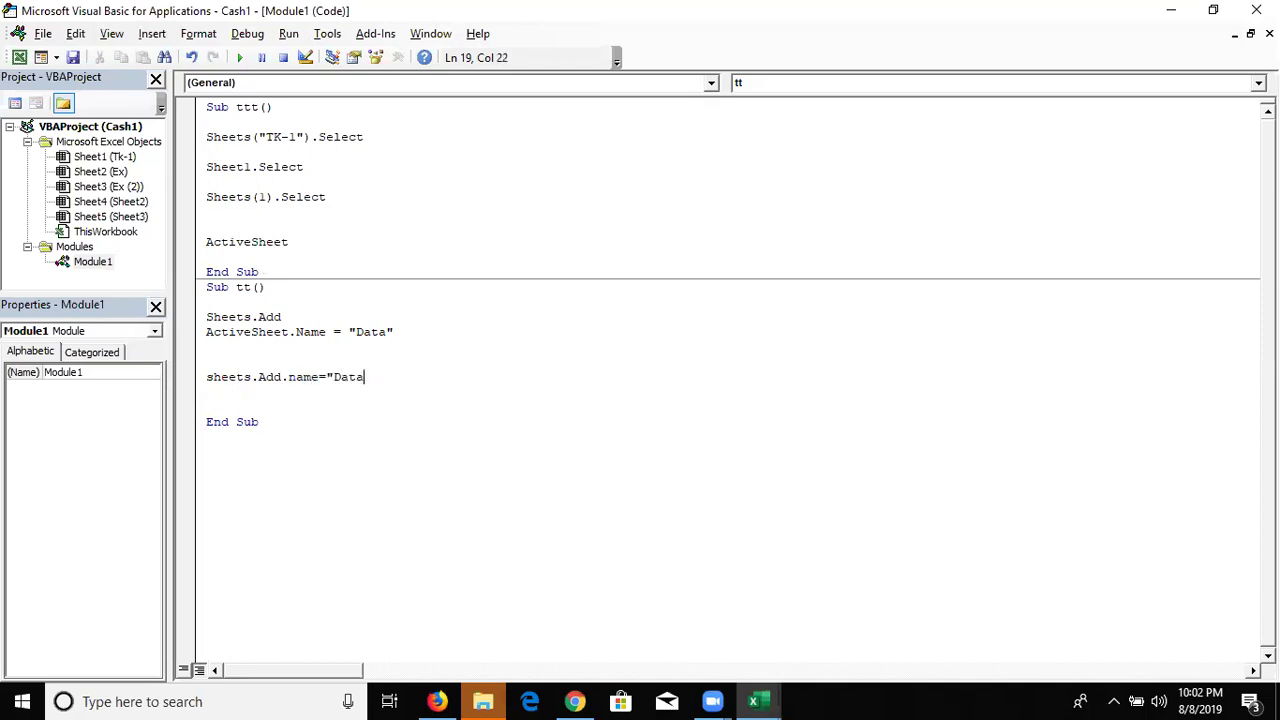
type("\"")
key("Return")
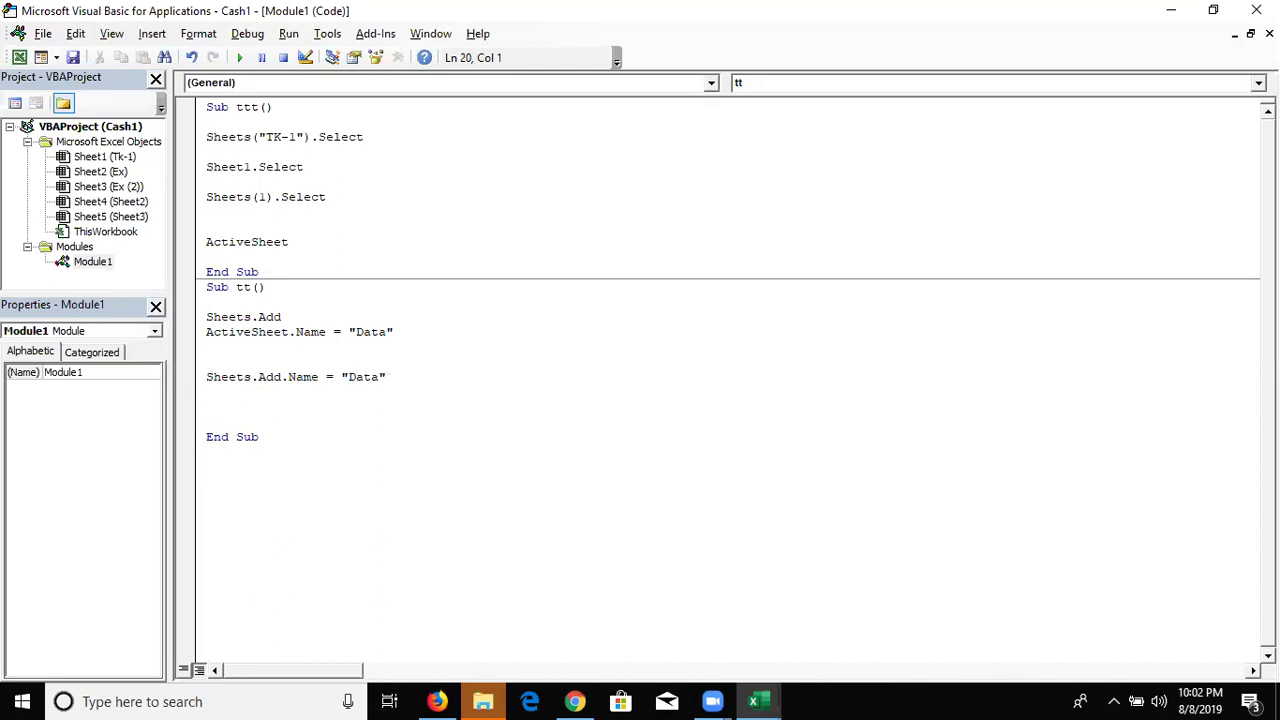
- Remove the extra blank line between the naming statements and switch toward Excel
key("Down")
key("Return")
key("Return")
key("Return")
key("Up")
key("Up")
key("Up")
key("Up")
key("Up")
key("Up")
key("Up")
key("Delete")
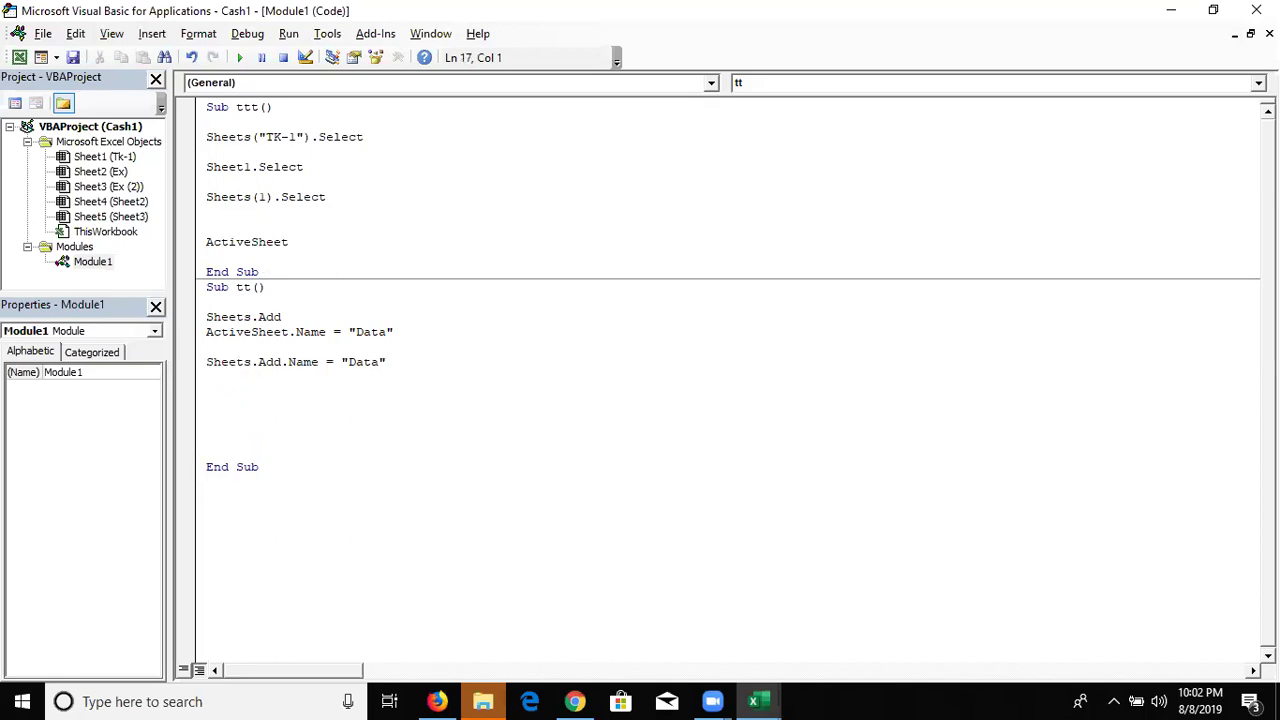
key("Delete")
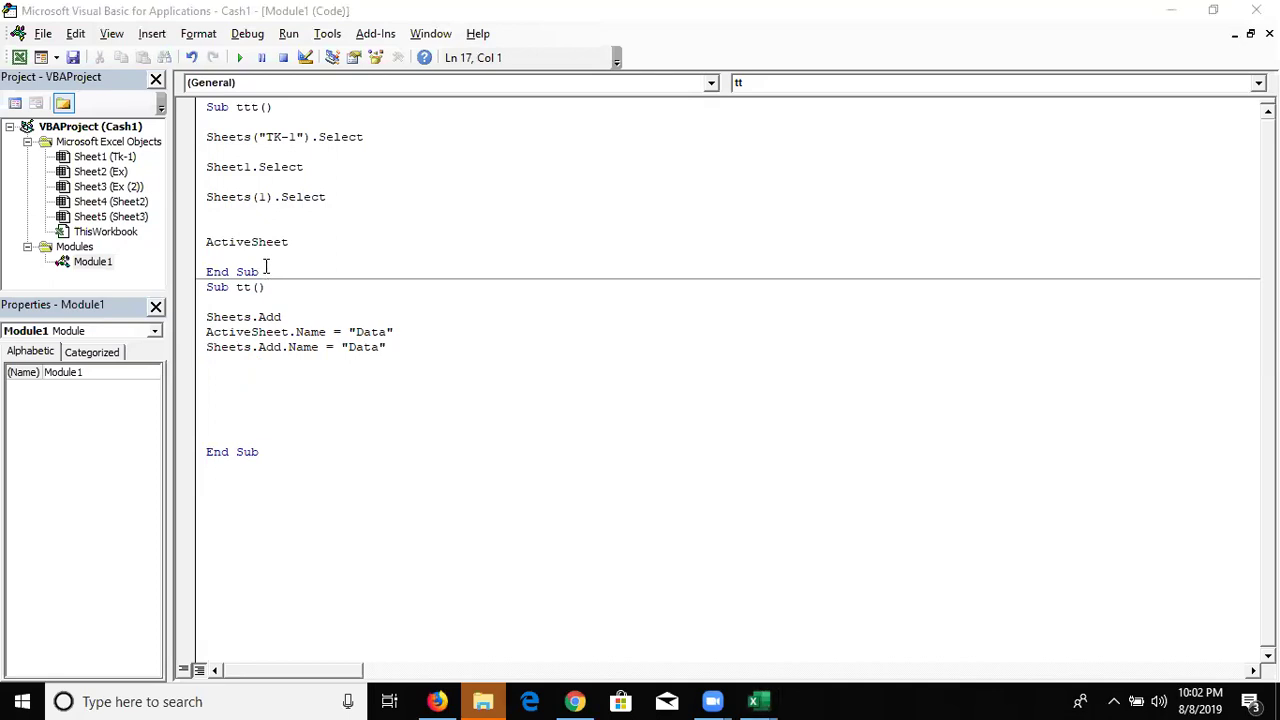
key("alt+Tab")
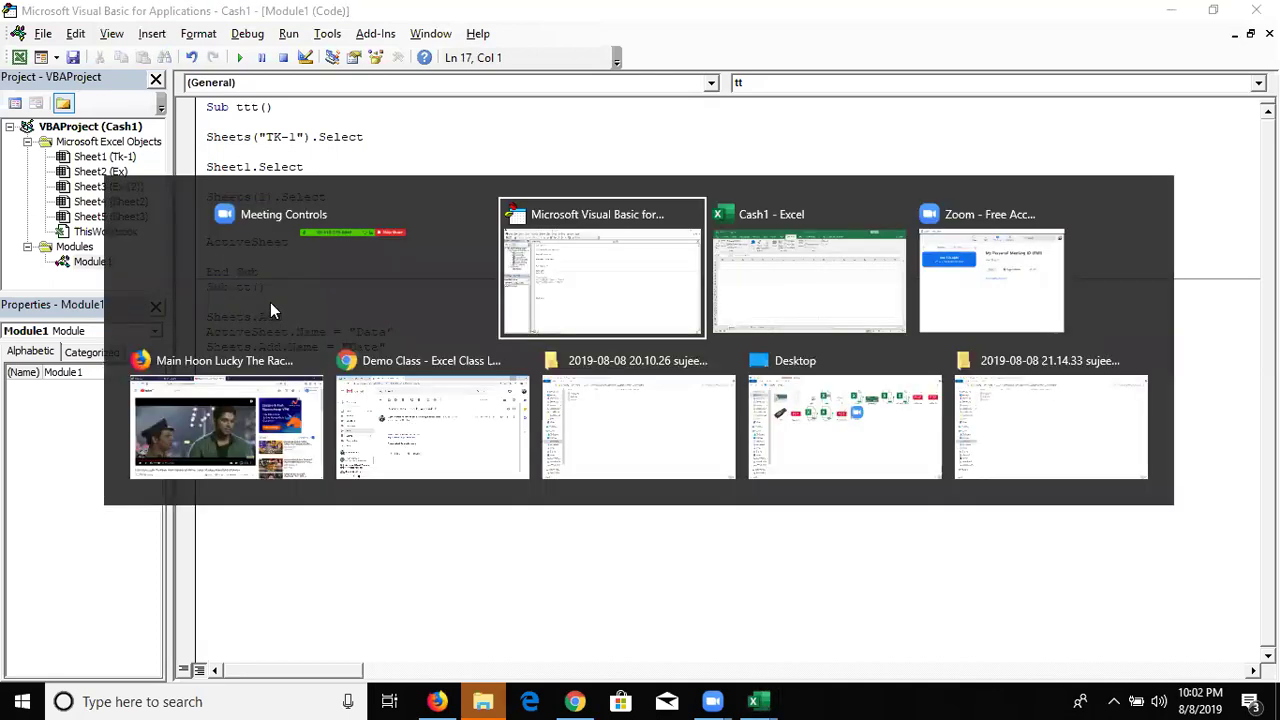
- Check the Ex, Sheet3 and Sheet2 tabs in Excel, then return to a new line in tt
key("alt+Tab")
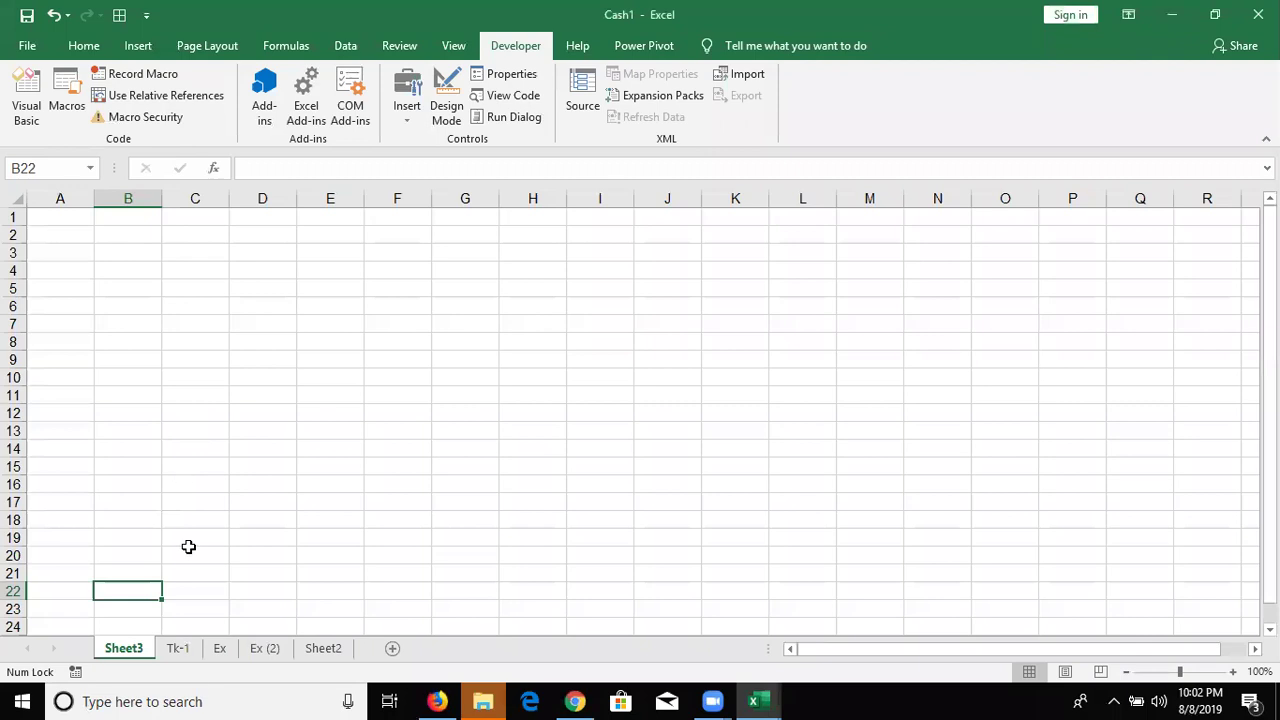
left_click(223, 647)
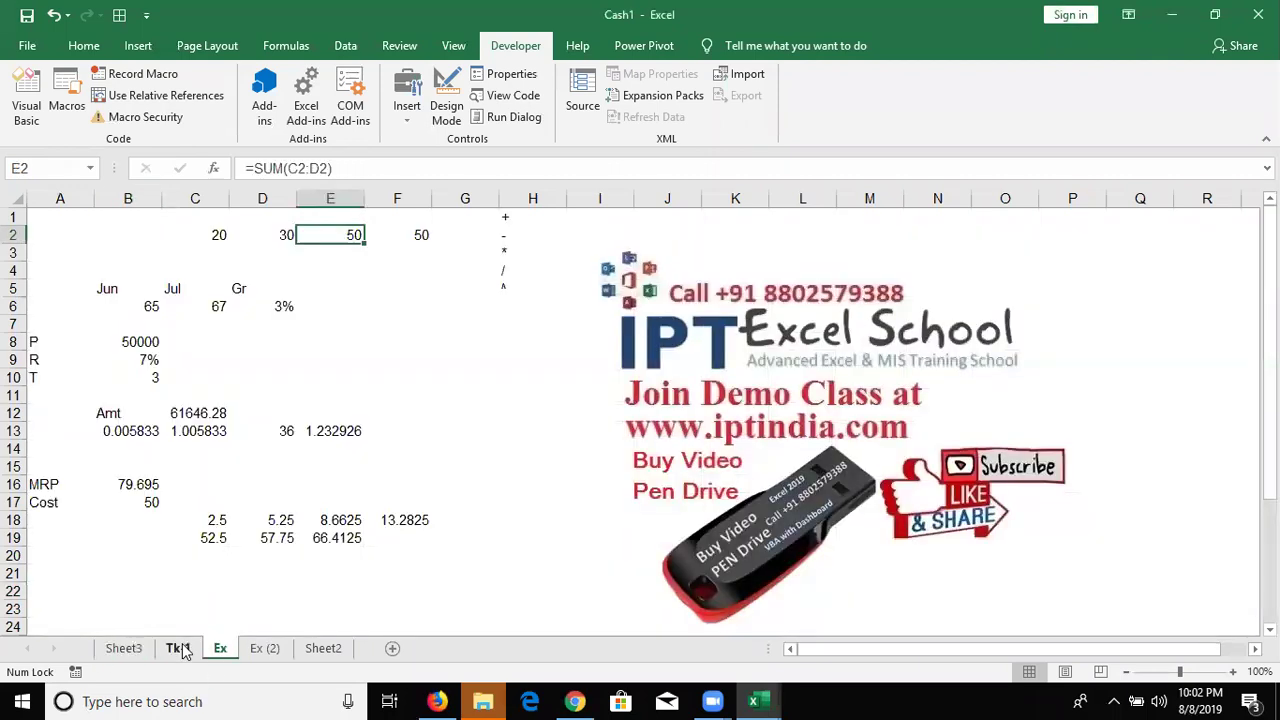
left_click(135, 651)
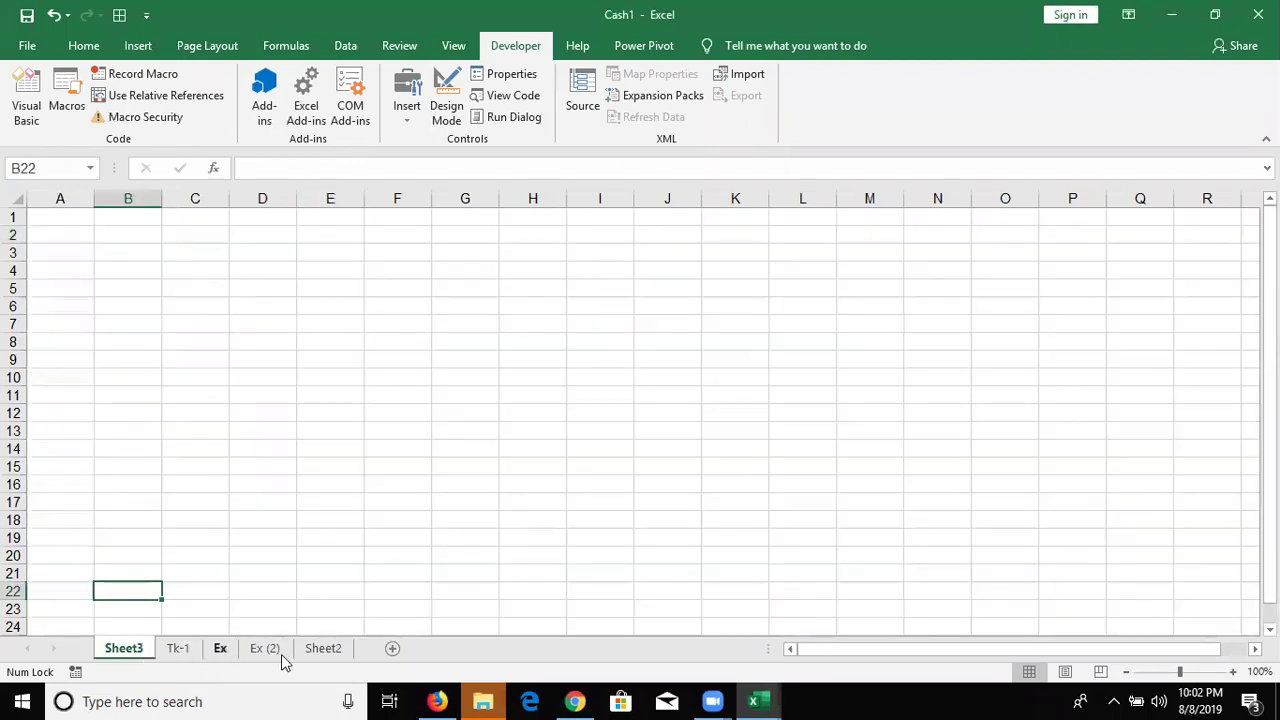
left_click(323, 650)
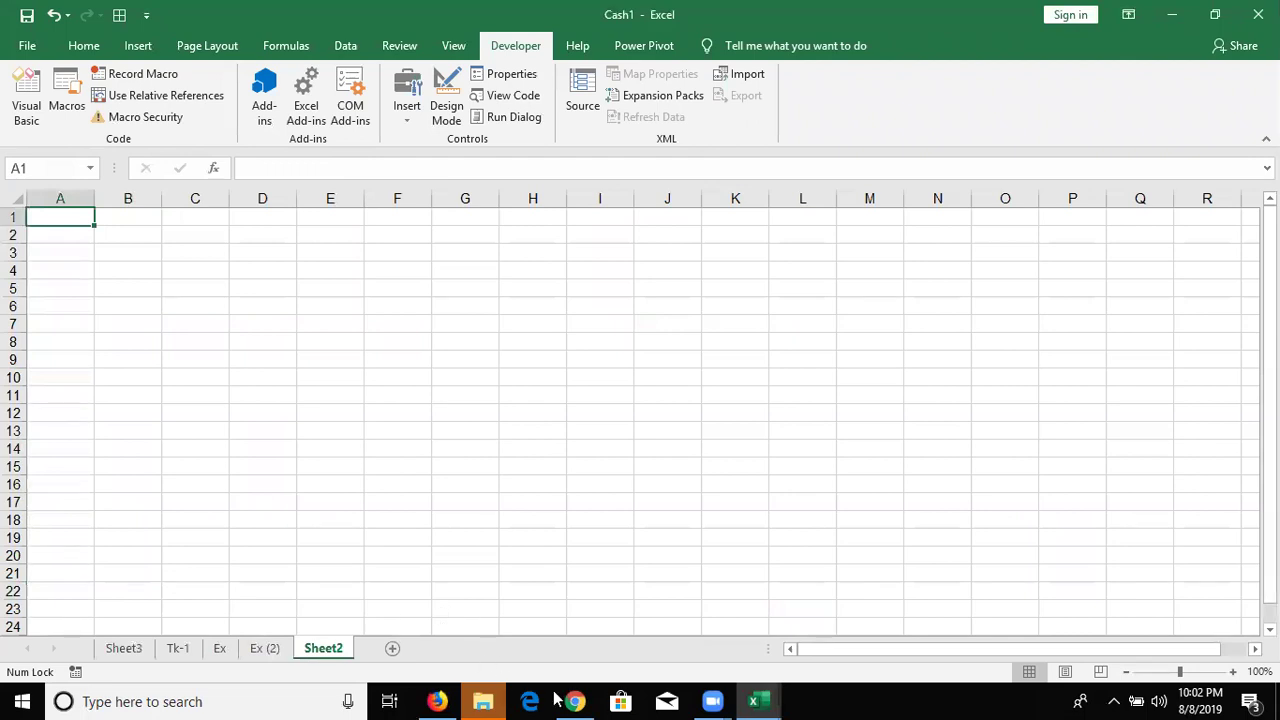
mouse_move(760, 700)
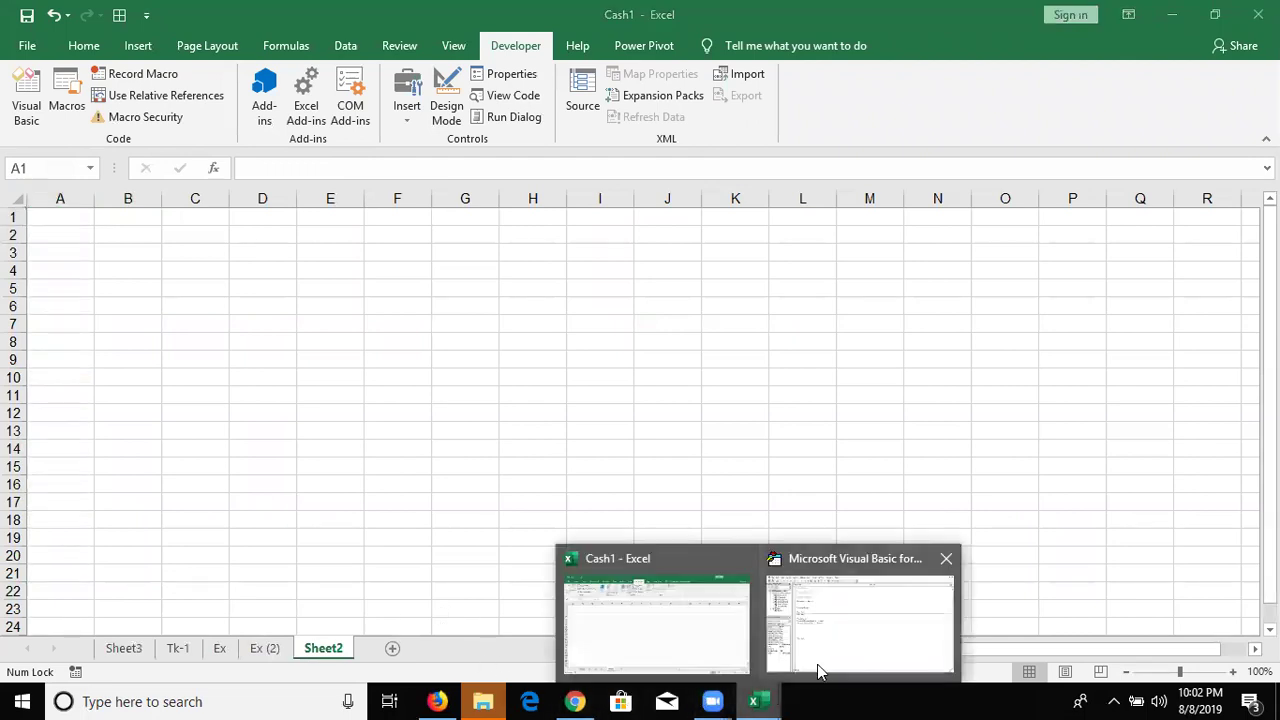
mouse_move(817, 664)
left_click(652, 619)
key("Down")
- Add the line Sheets.Add , Sheets("Sheet2") to the tt macro
key("Return")
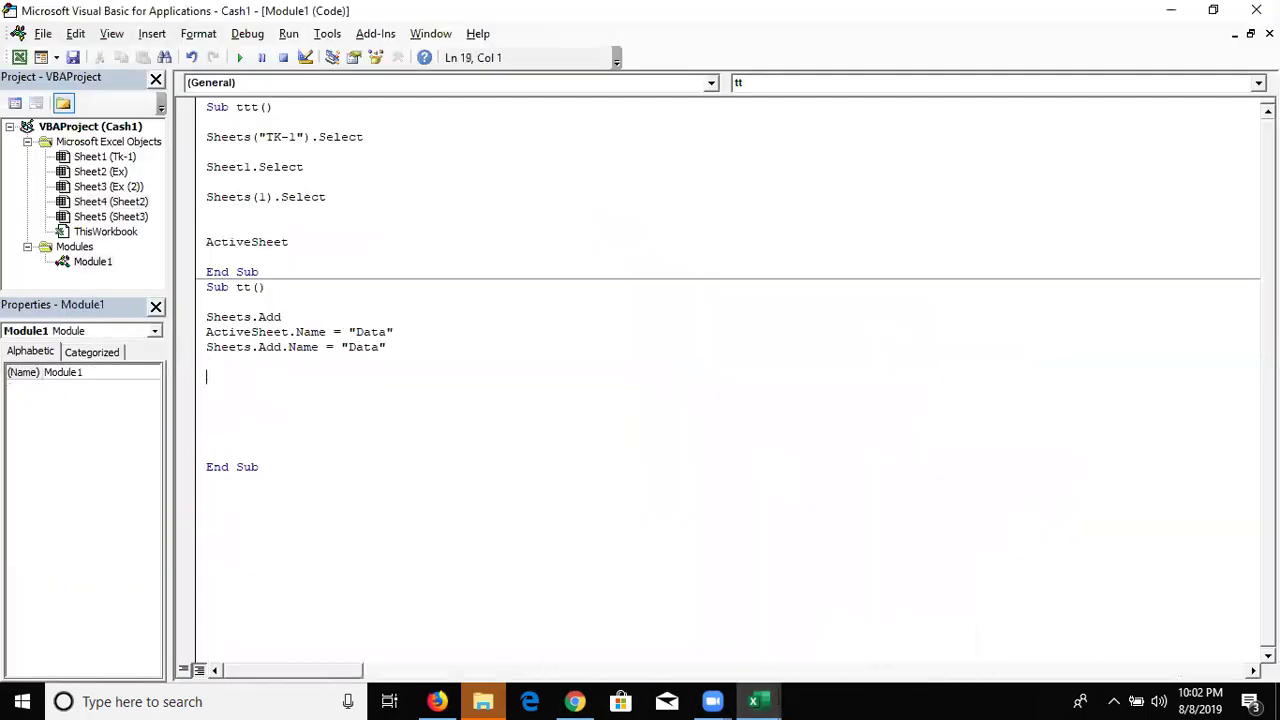
type("sheets")
type(".ad")
key("Tab")
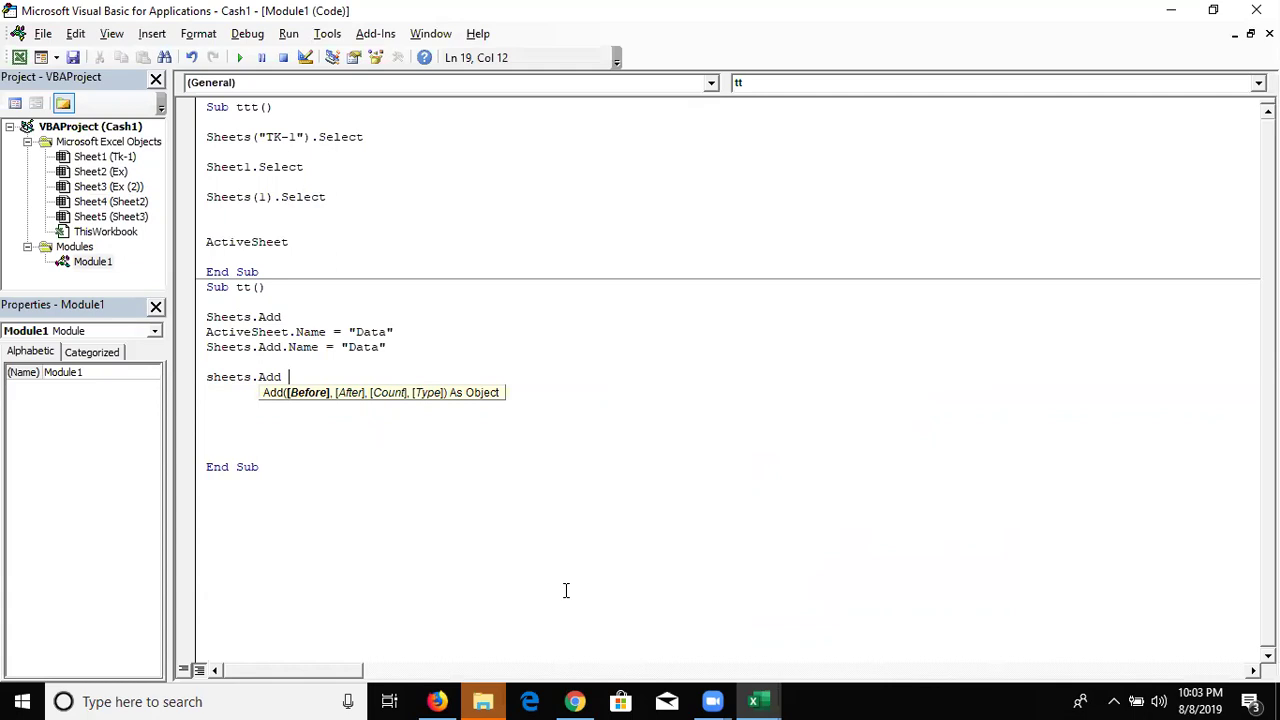
key("BackSpace")
type(",")
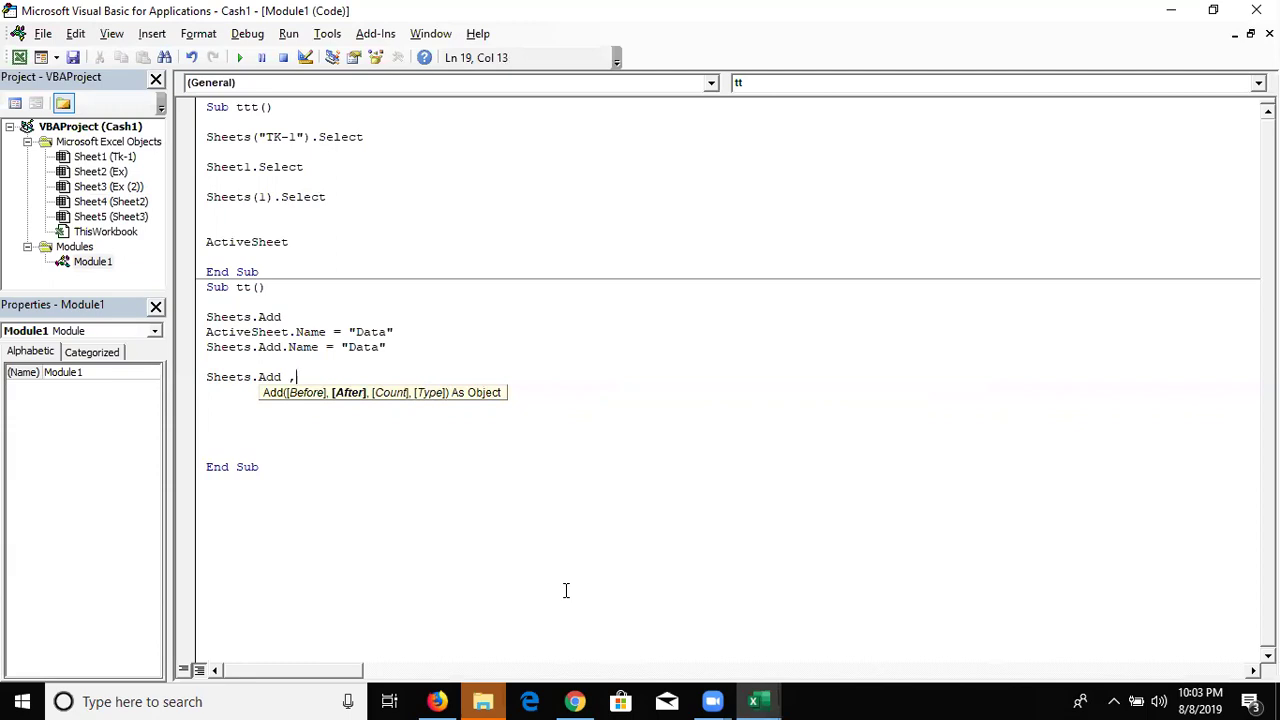
type("sheets")
type("(")
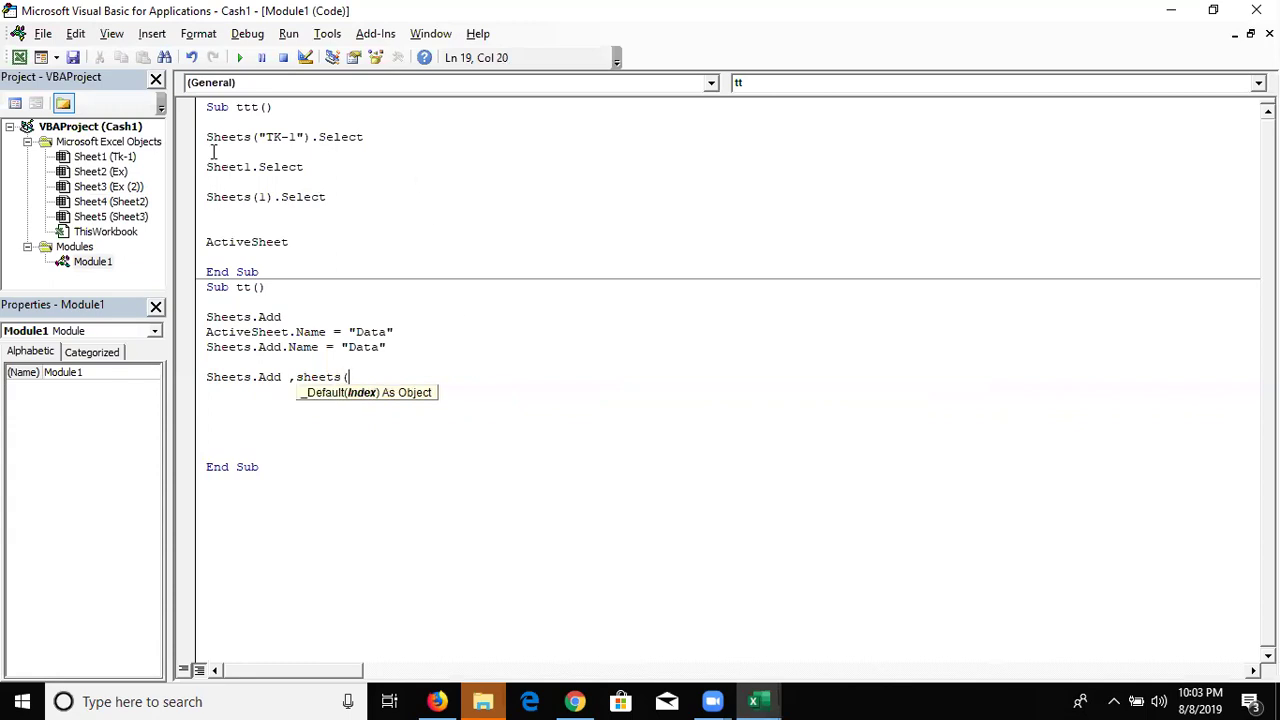
type("\"Sheet2")
type("\")")
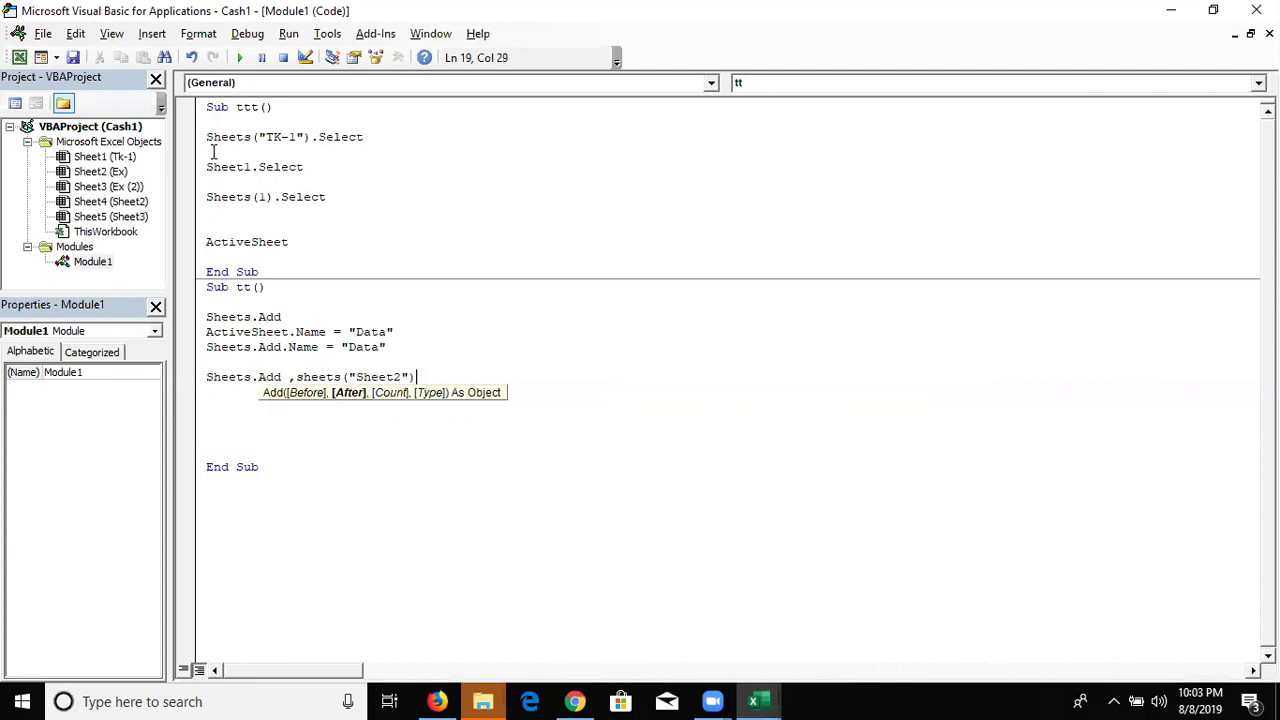
key("Return")
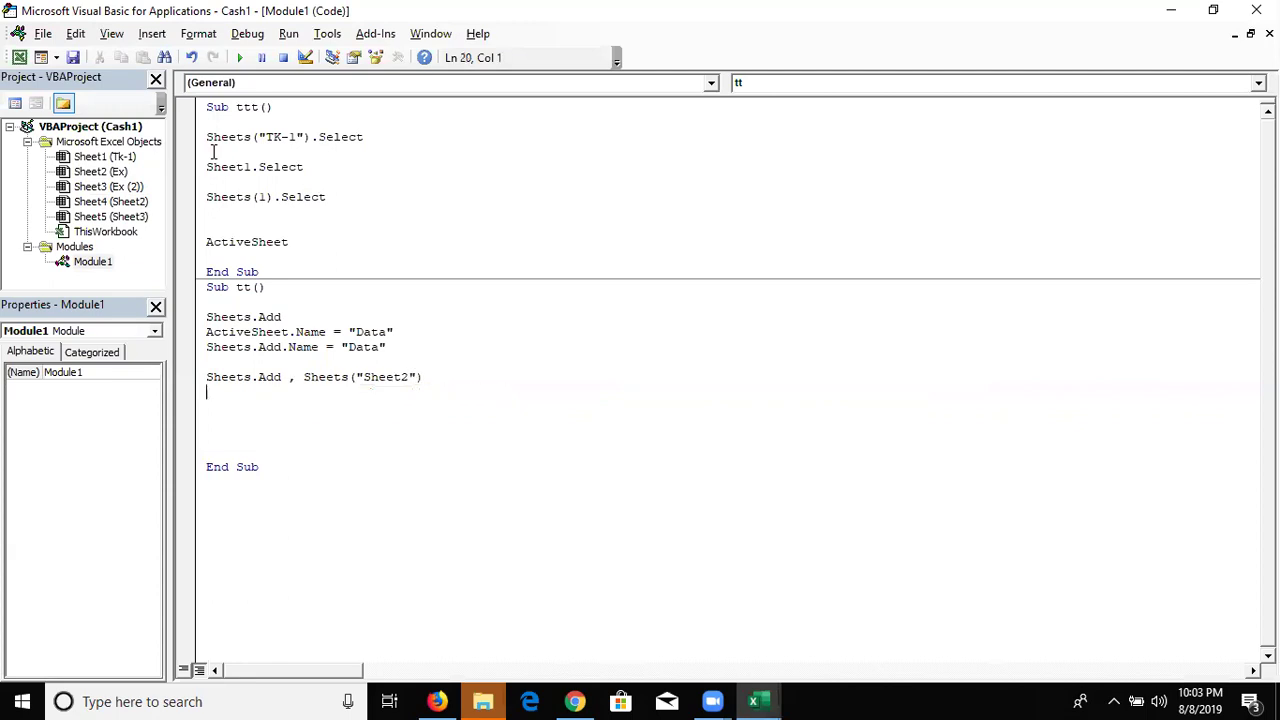
- Glance at Excel, then highlight the name Sheet2 in the new line
key("alt+F11")
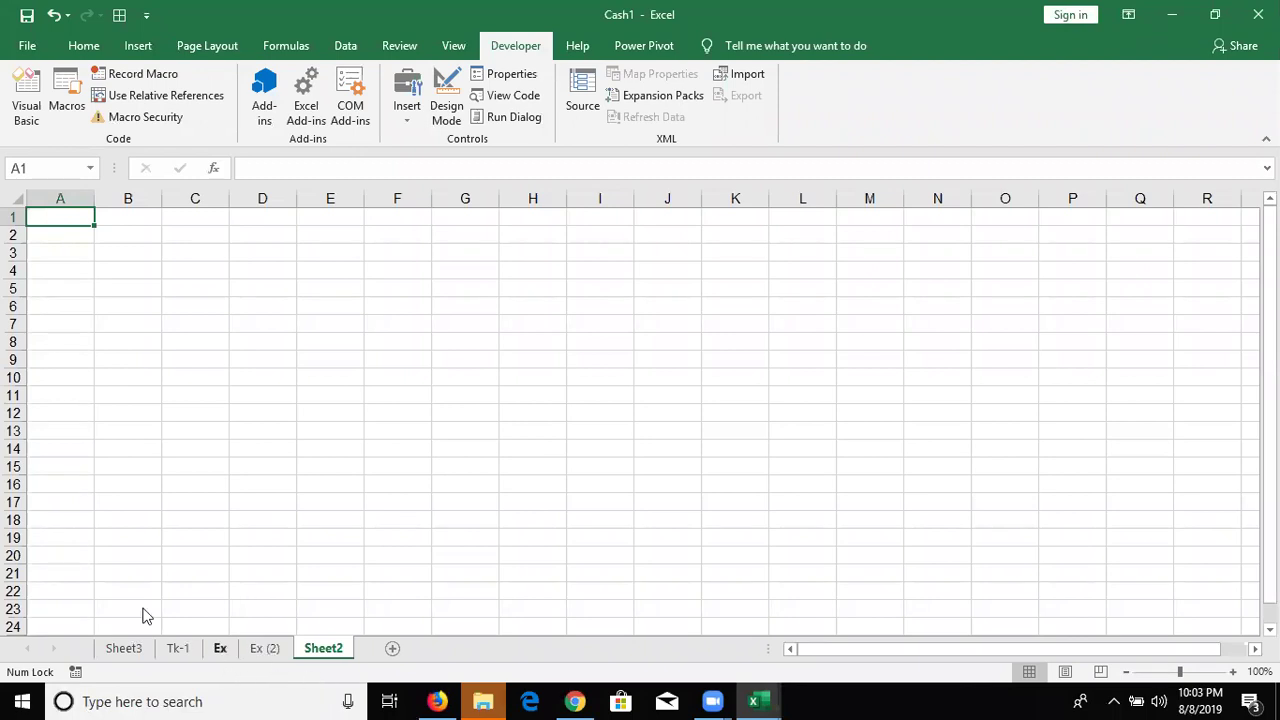
key("alt+F11")
double_click(385, 377)
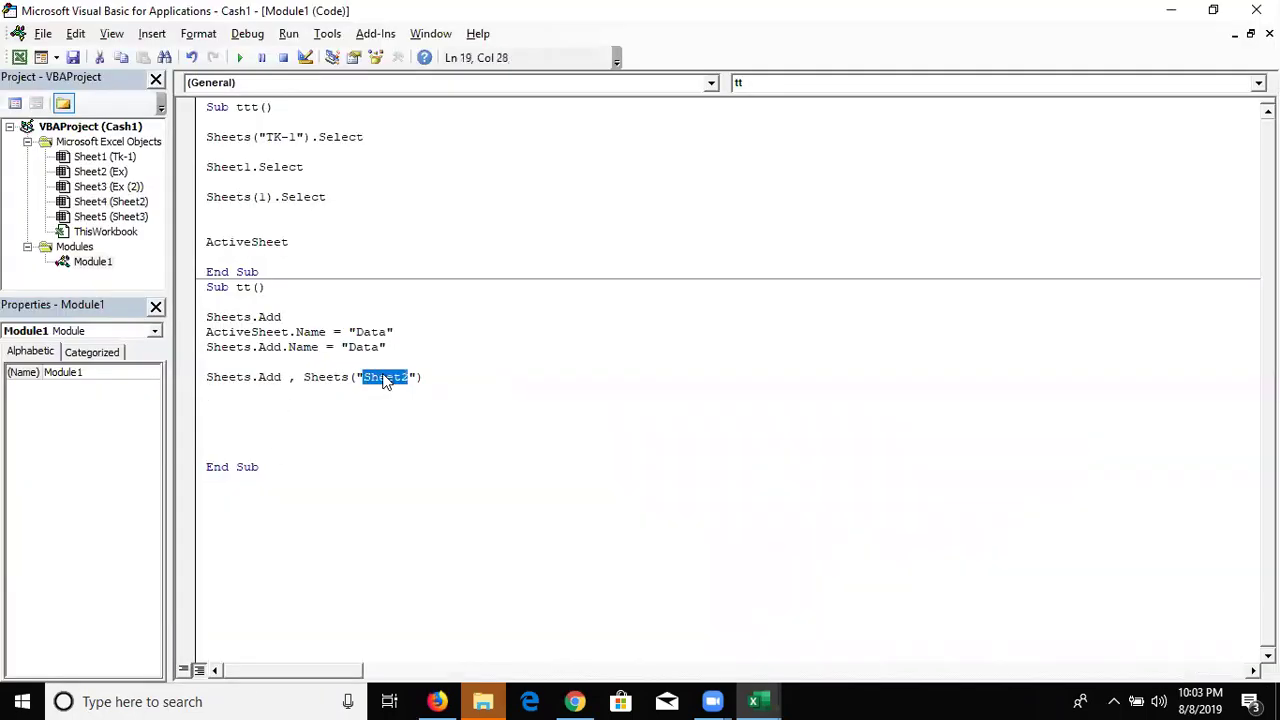
- Change the Sheets.Add target from Sheet2 to sheet index 5
key("BackSpace")
key("BackSpace")
type("5")
left_click(372, 440)
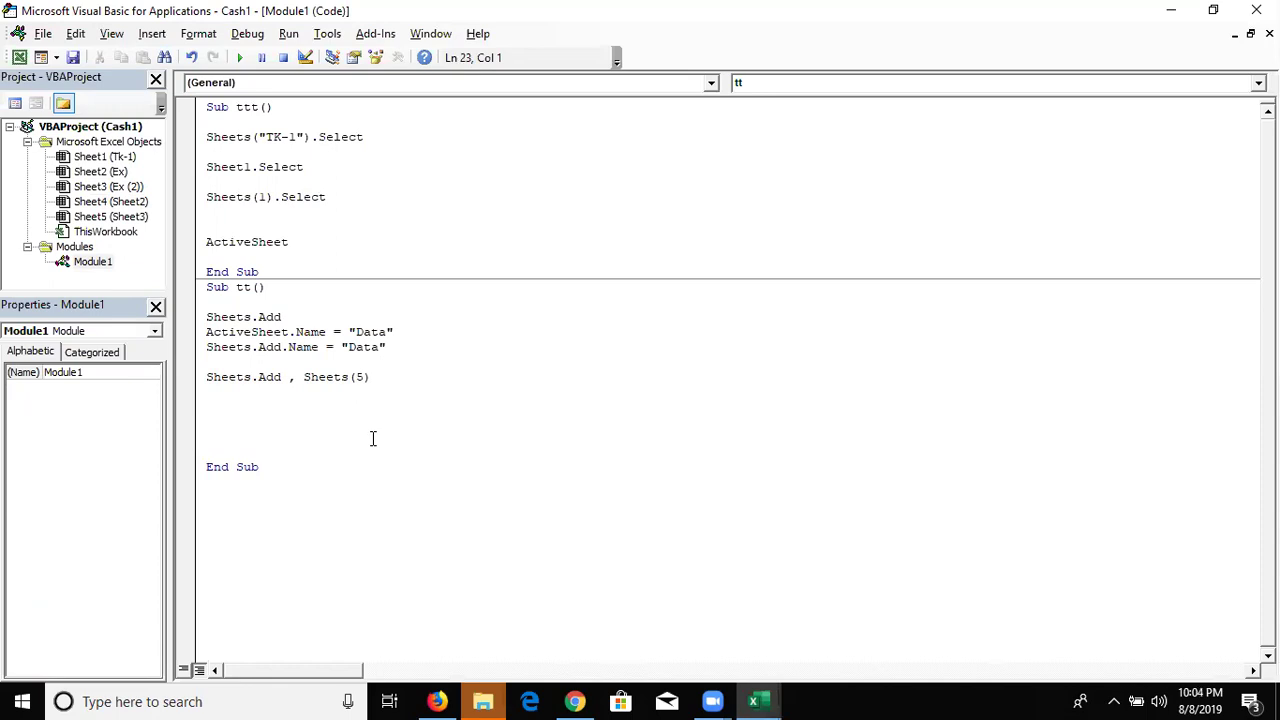
- Replace the 5 with Sheets.Count so the line reads Sheets.Add , Sheets(Sheets.Count)
double_click(358, 377)
left_click(356, 376)
type("sheets.")
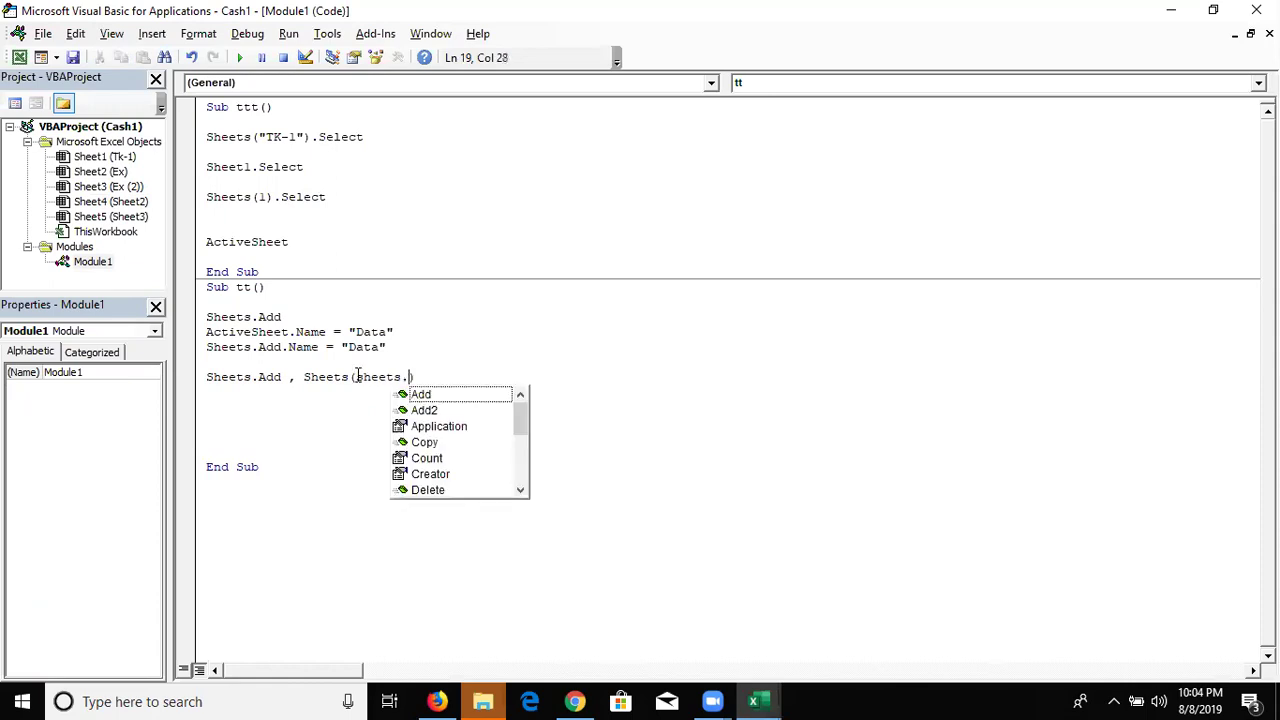
type("cou")
key("Return")
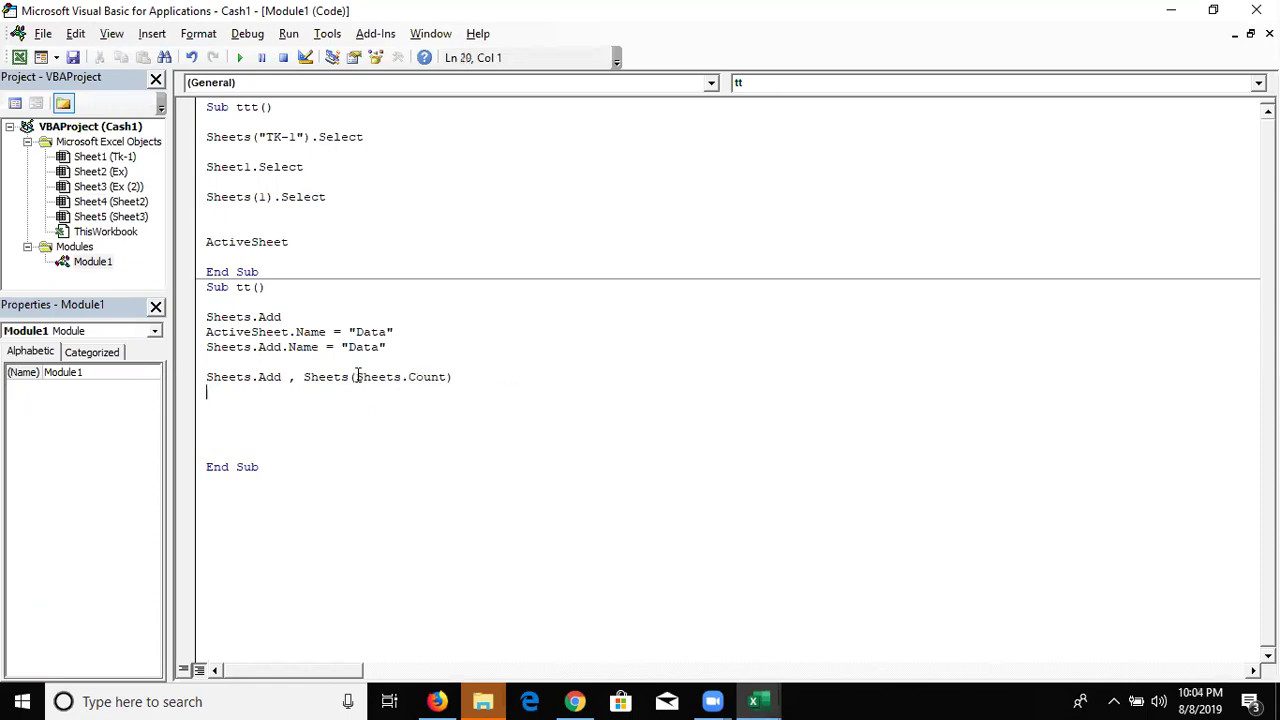
left_click_drag(357, 376, 450, 381)
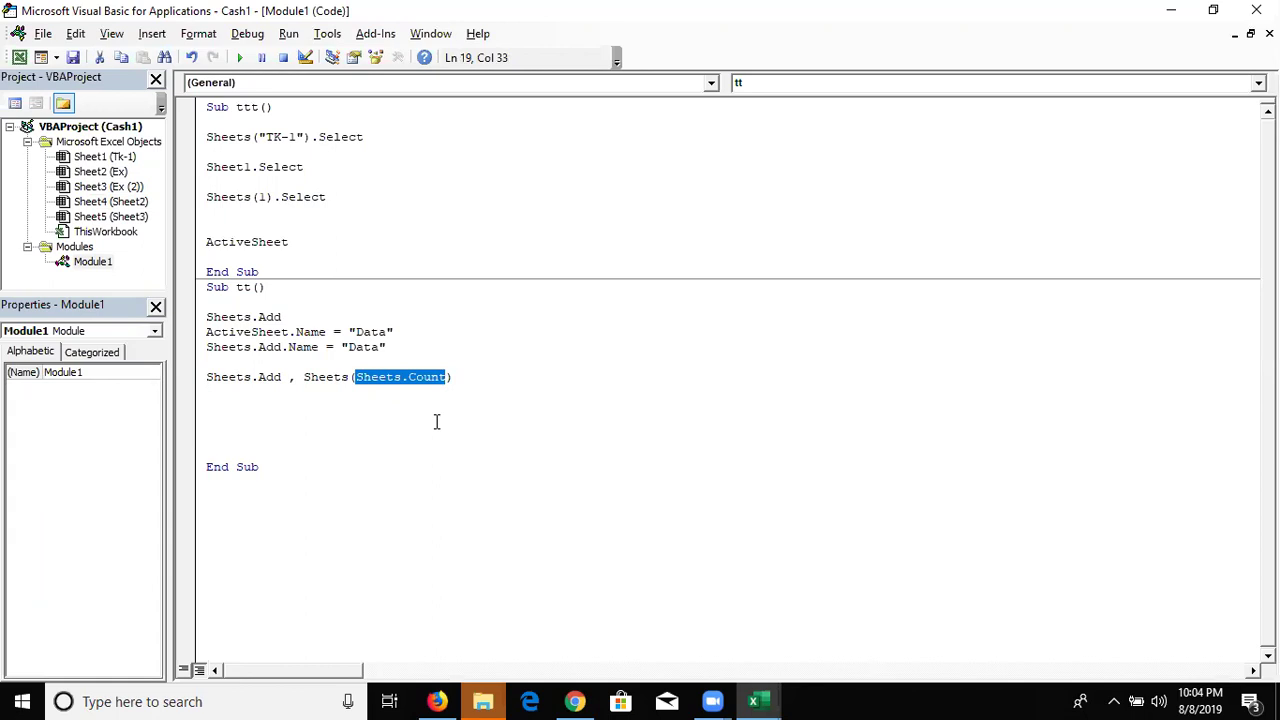
- Open a new empty line below the Sheets.Add statement for the next command
key("Left")
key("Left")
key("Left")
key("Left")
key("Up")
key("Up")
key("End")
key("Left")
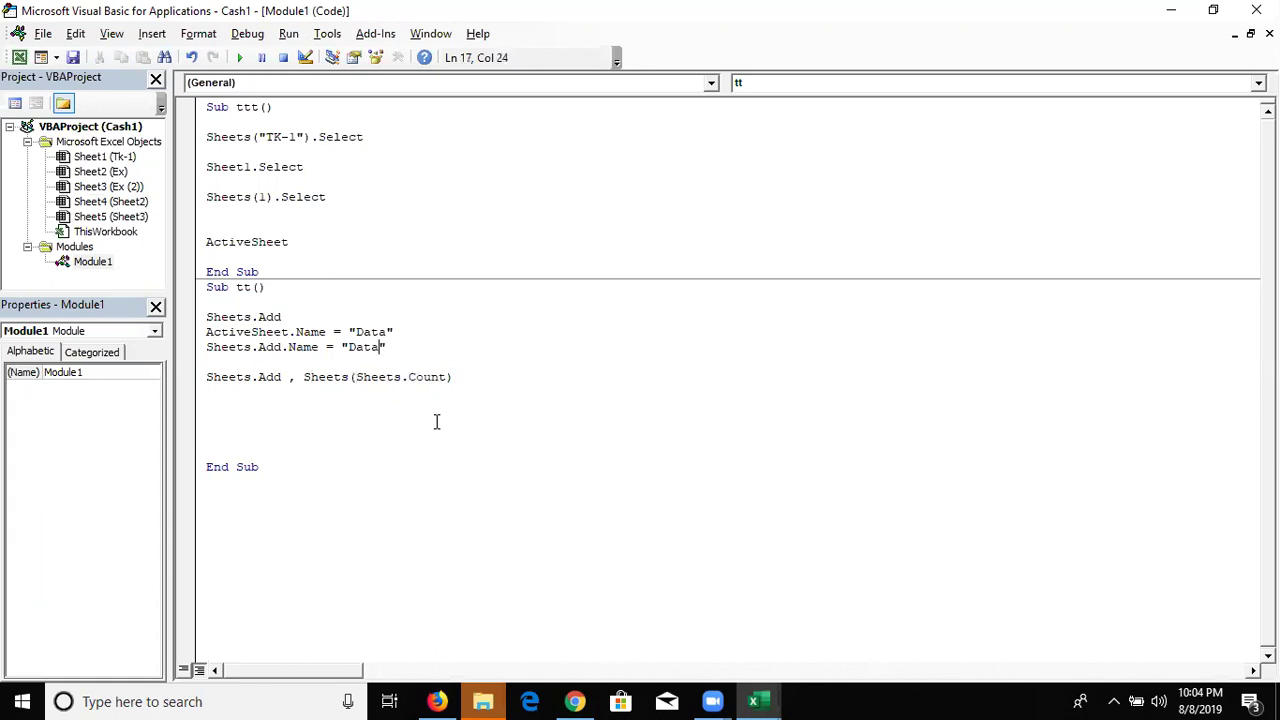
key("Down")
key("Down")
key("Down")
key("Return")
- Add the line Sheets.Add , , 10 to macro tt, then bring the Excel workbook forward
type("sheets")
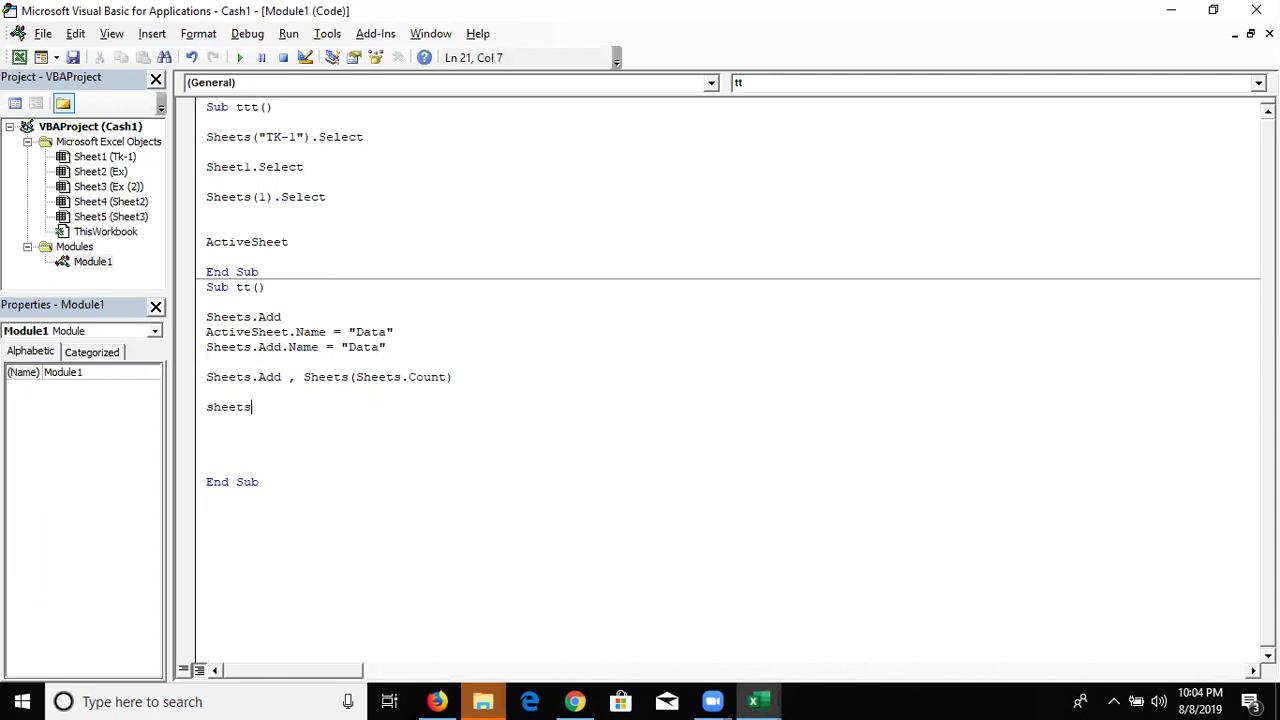
type(".ad")
key("Tab")
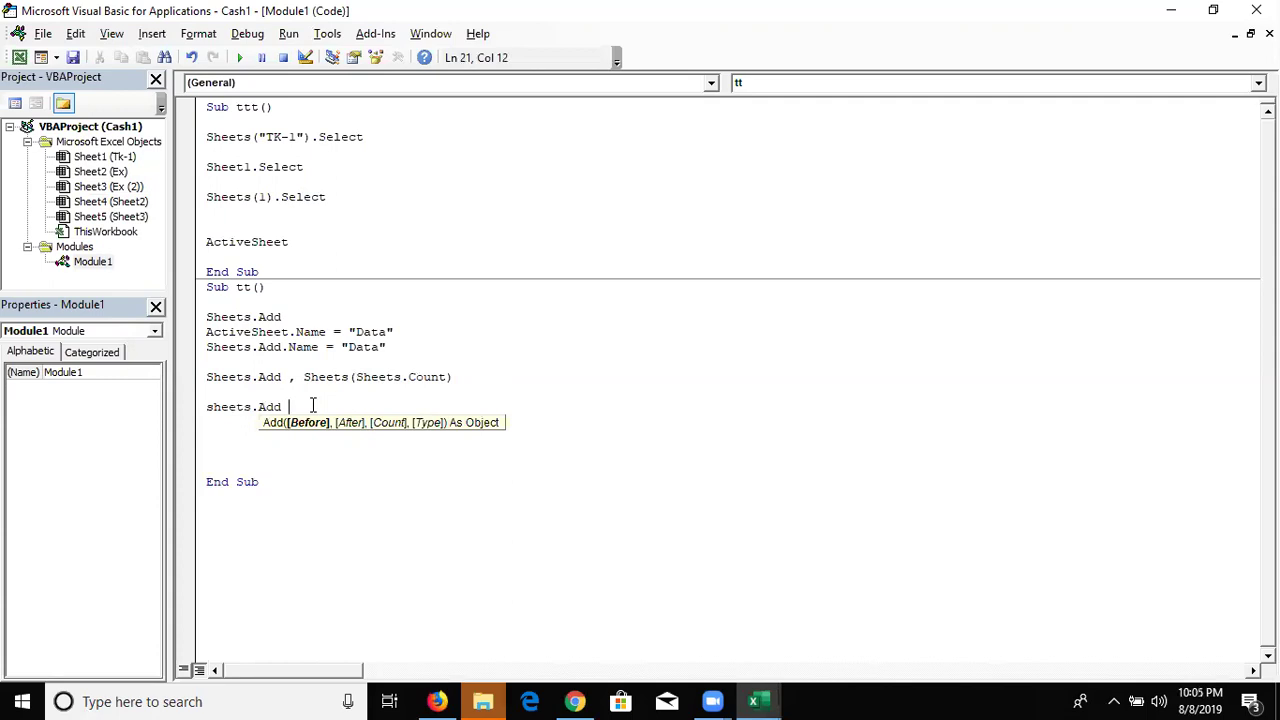
type(",,")
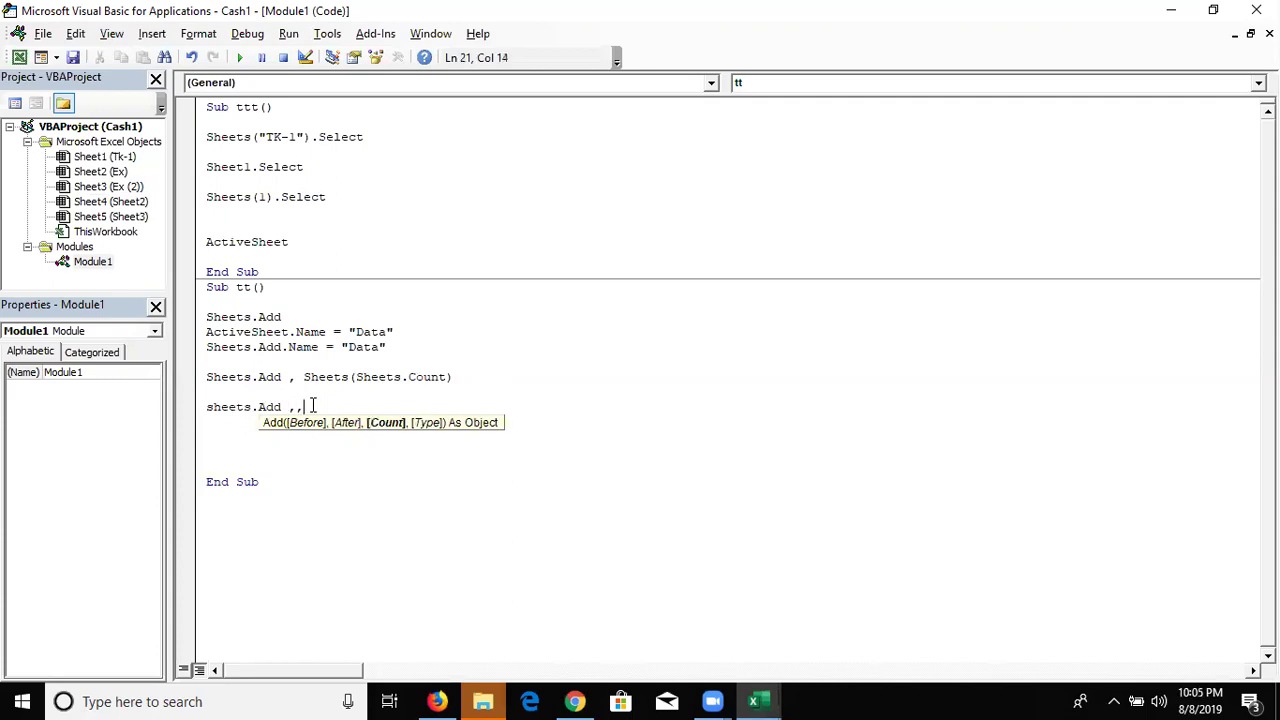
type("10")
type(",")
key("BackSpace")
key("Return")
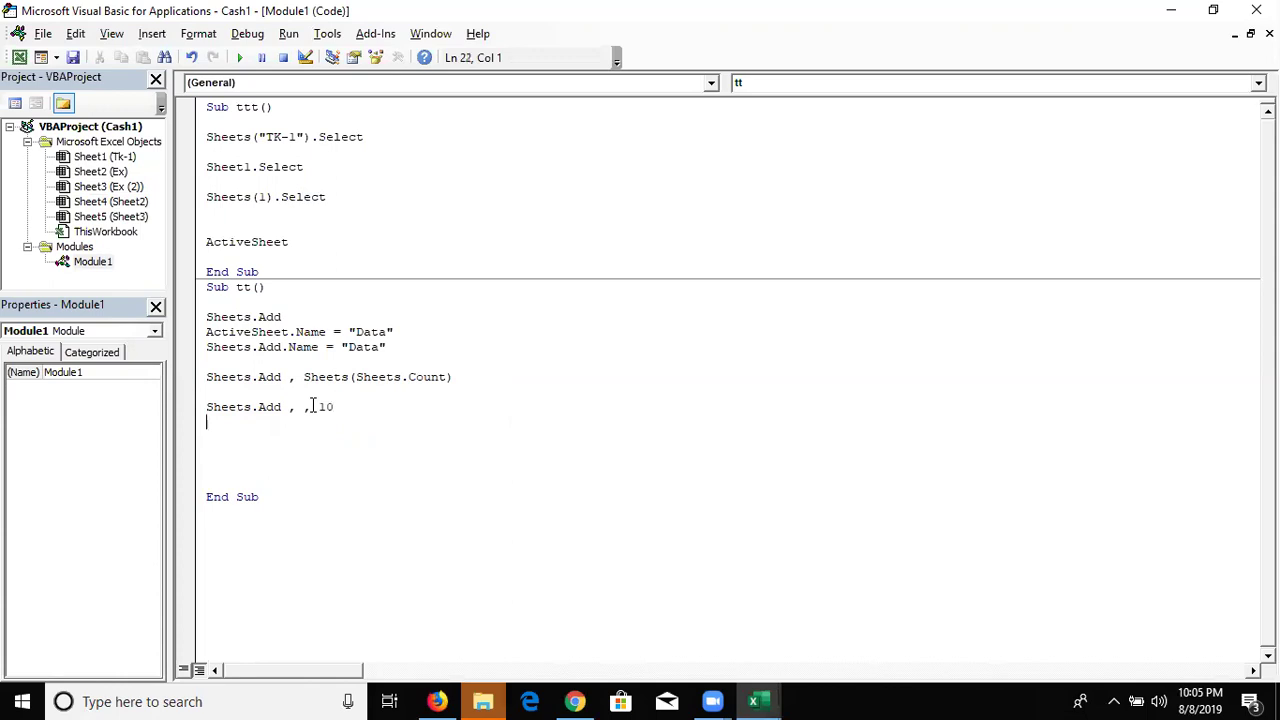
left_click(703, 663)
right_click(329, 648)
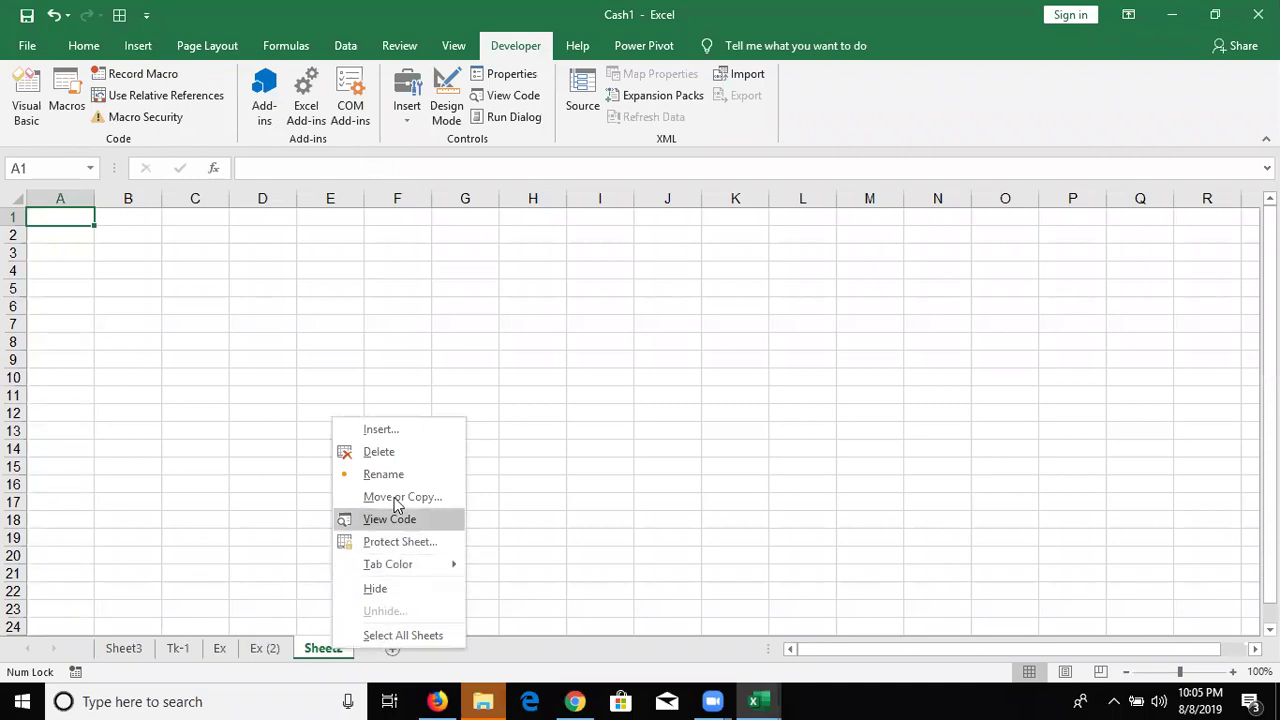
left_click(390, 433)
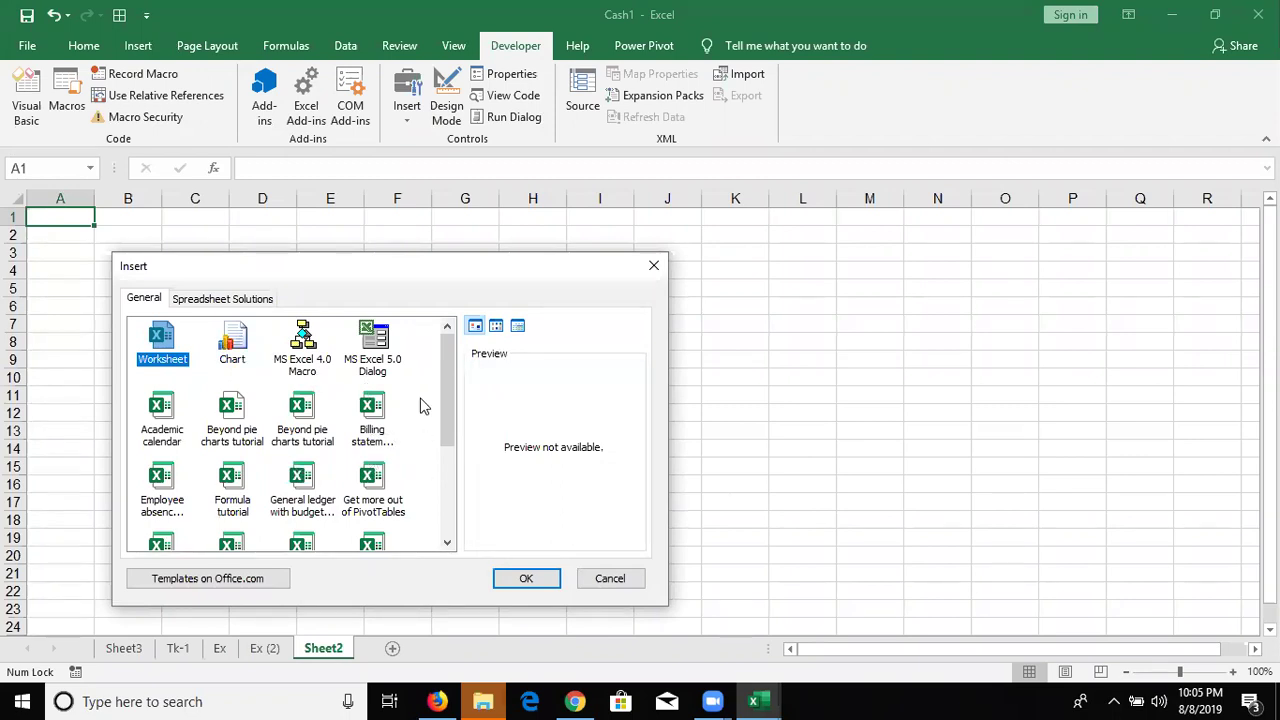
left_click_drag(448, 398, 446, 516)
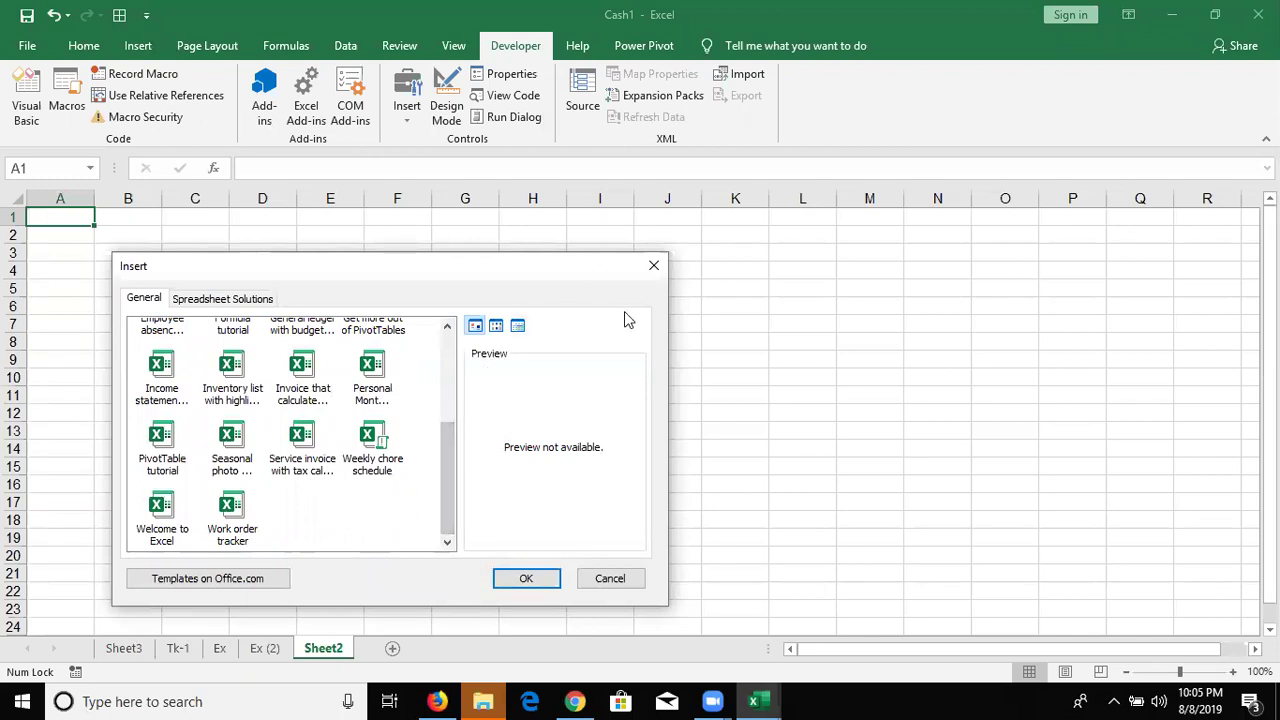
left_click(652, 267)
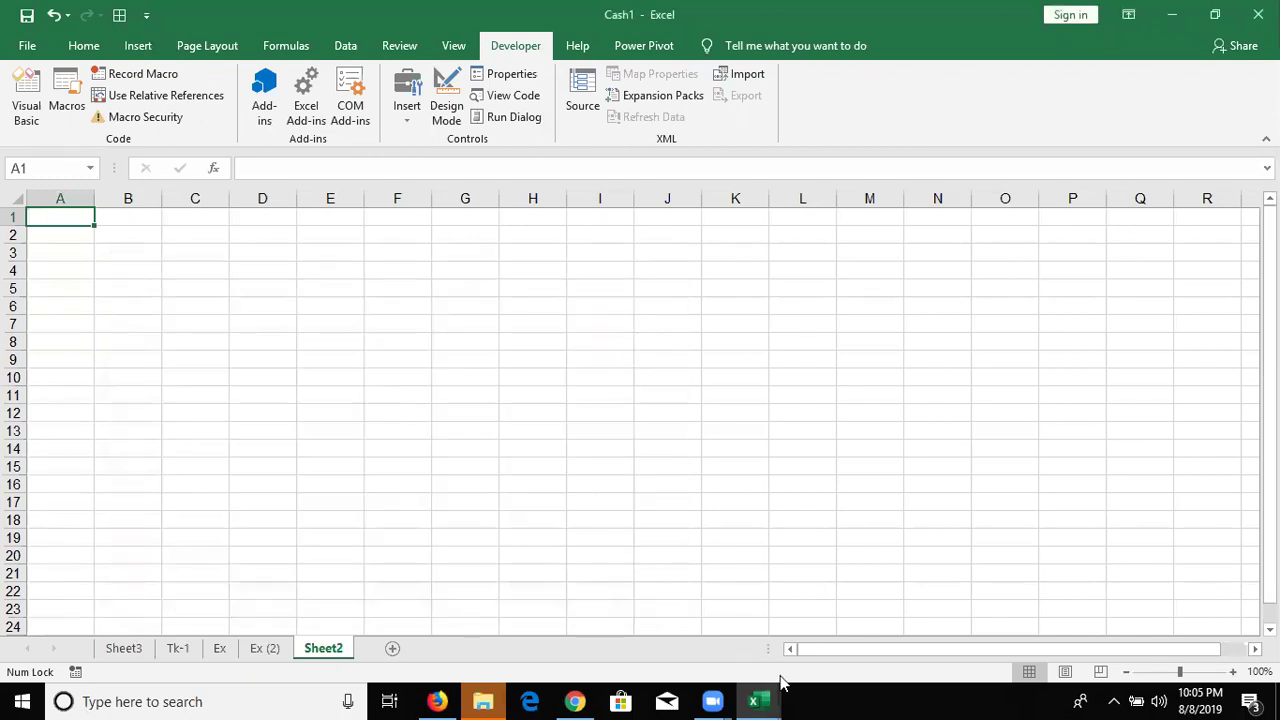
- Add a Sheet1.Delete statement below Sheets.Add , , 10 in macro tt, then go back to Cash1
mouse_move(781, 700)
left_click(805, 640)
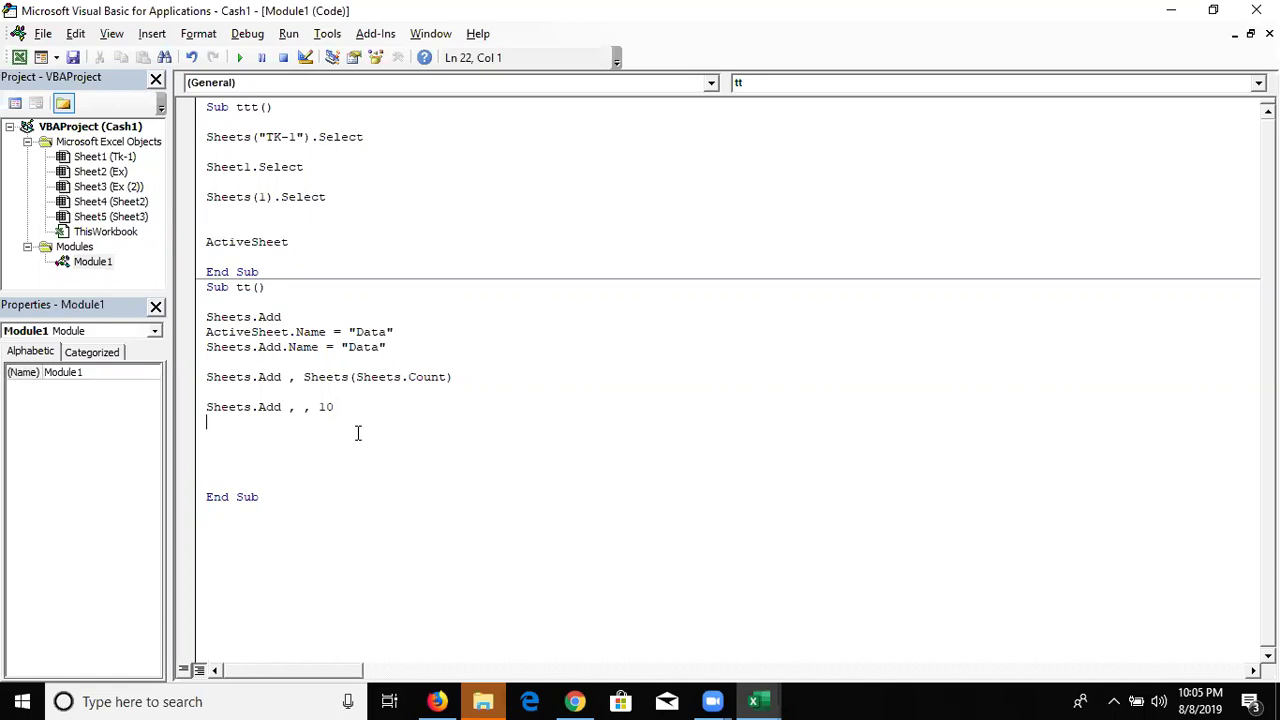
key("Return")
key("Return")
type("sheets")
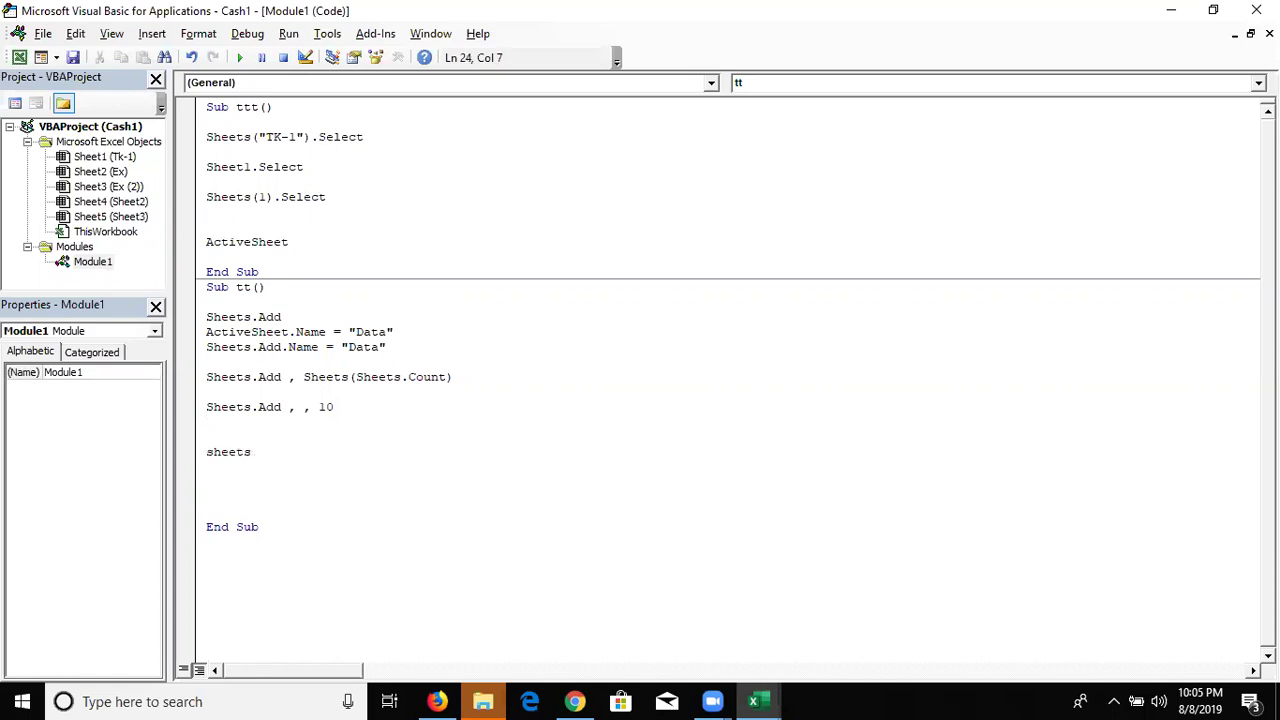
key("BackSpace")
type("1")
type(".de")
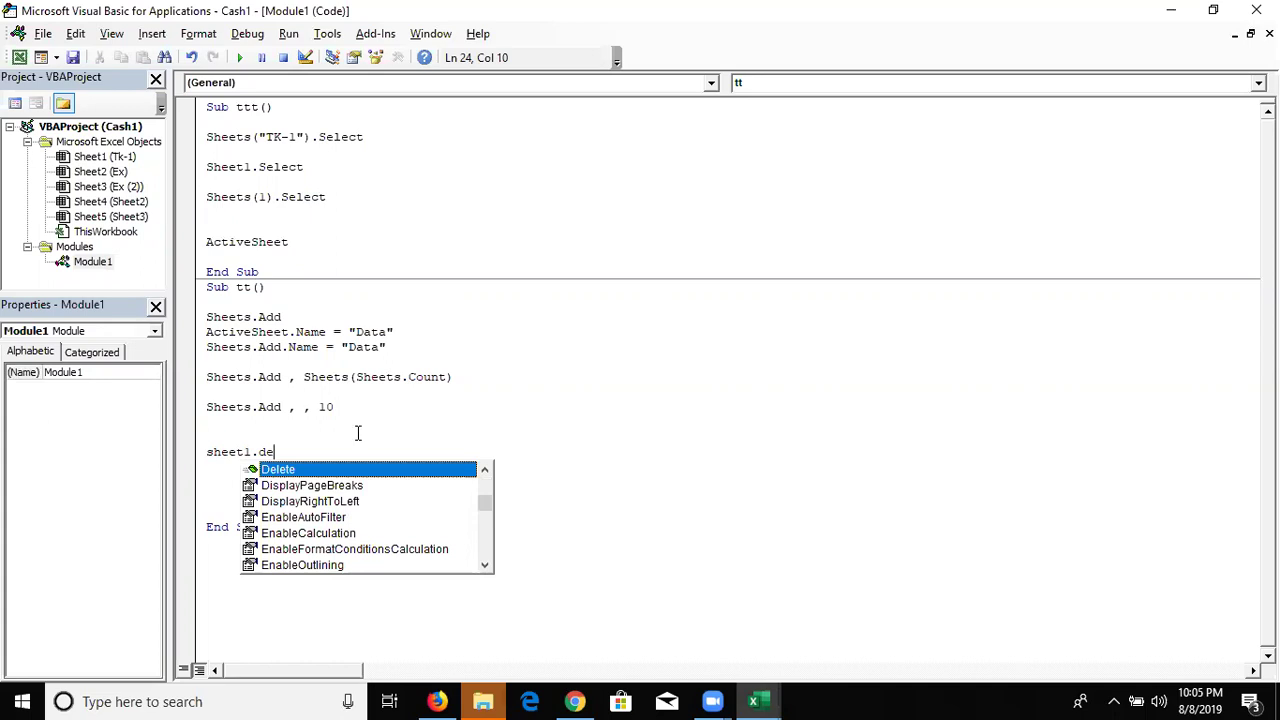
key("Return")
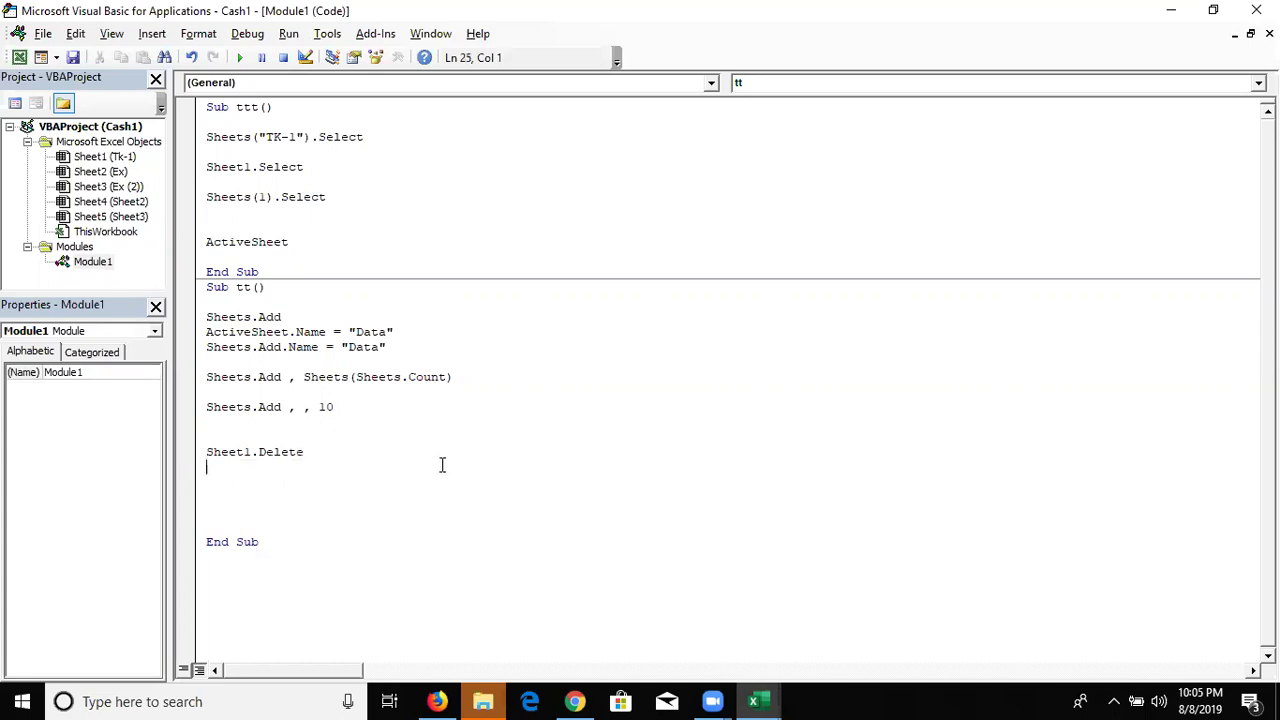
key("alt+Tab")
right_click(333, 647)
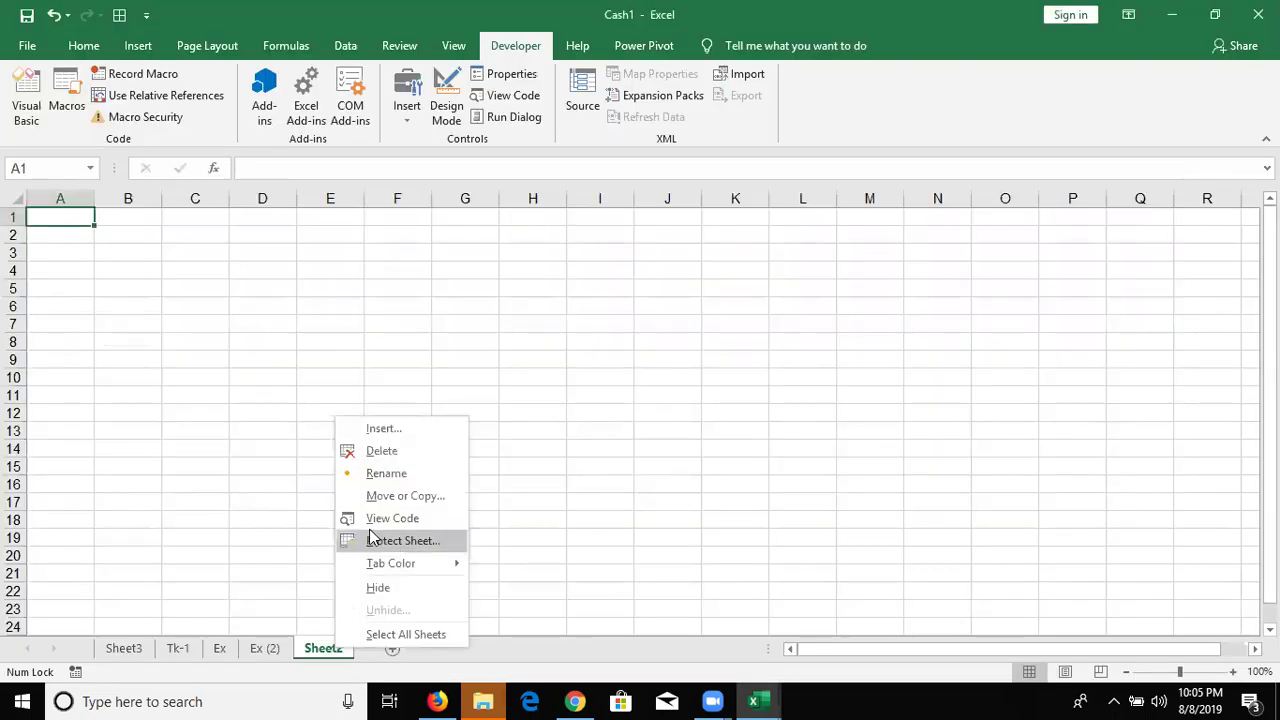
left_click(399, 456)
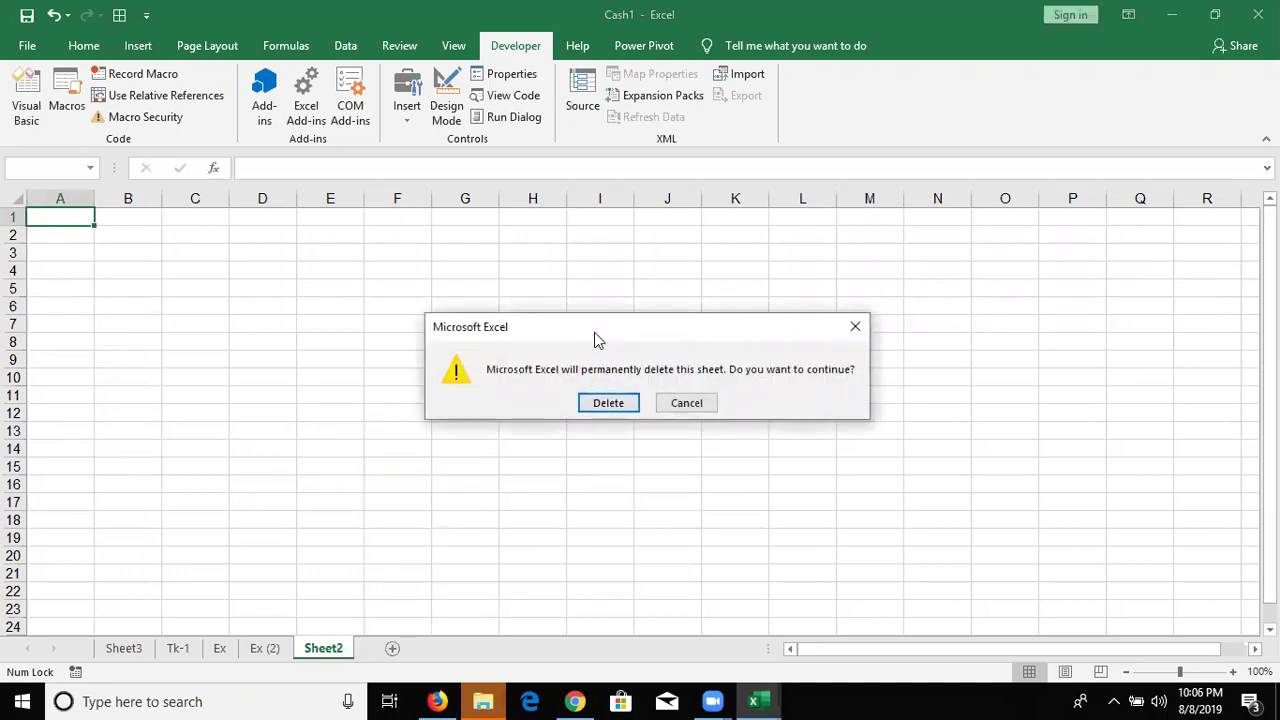
left_click_drag(594, 332, 362, 319)
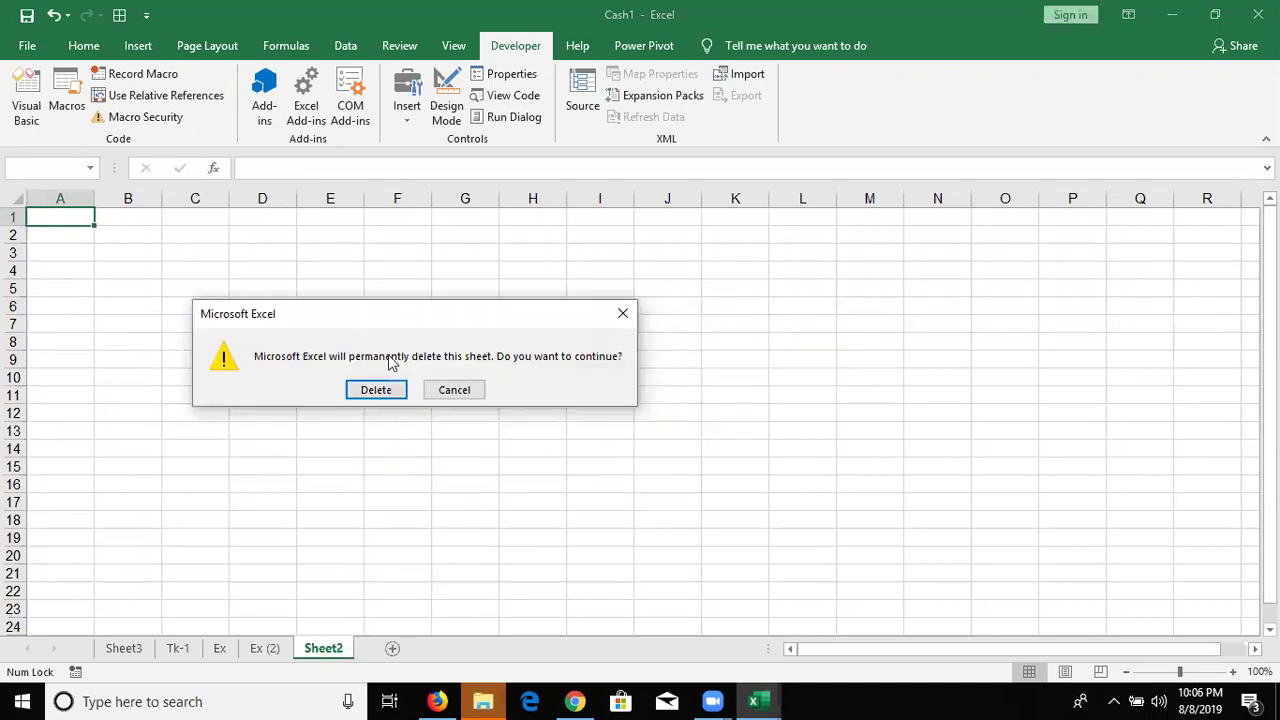
left_click(454, 390)
left_click(462, 392)
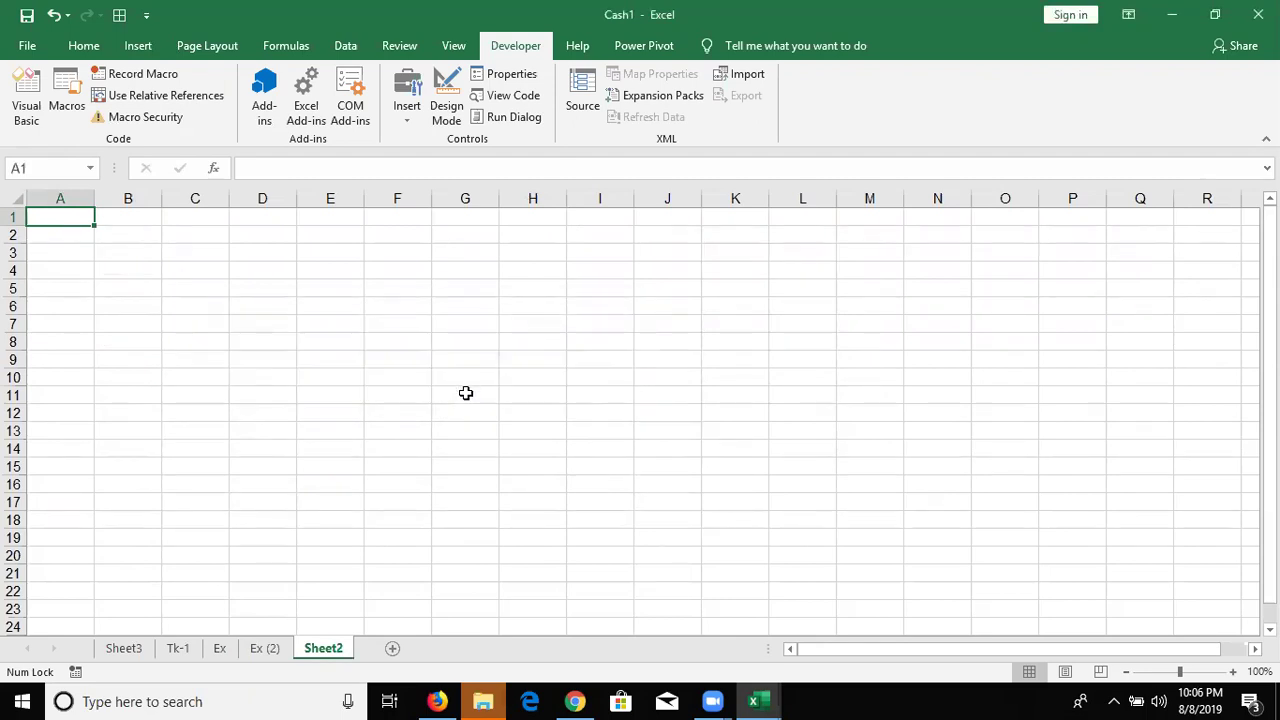
key("alt+F11")
- Insert Application.DisplayAlerts = False on the line above Sheet1.Delete
left_click(206, 451)
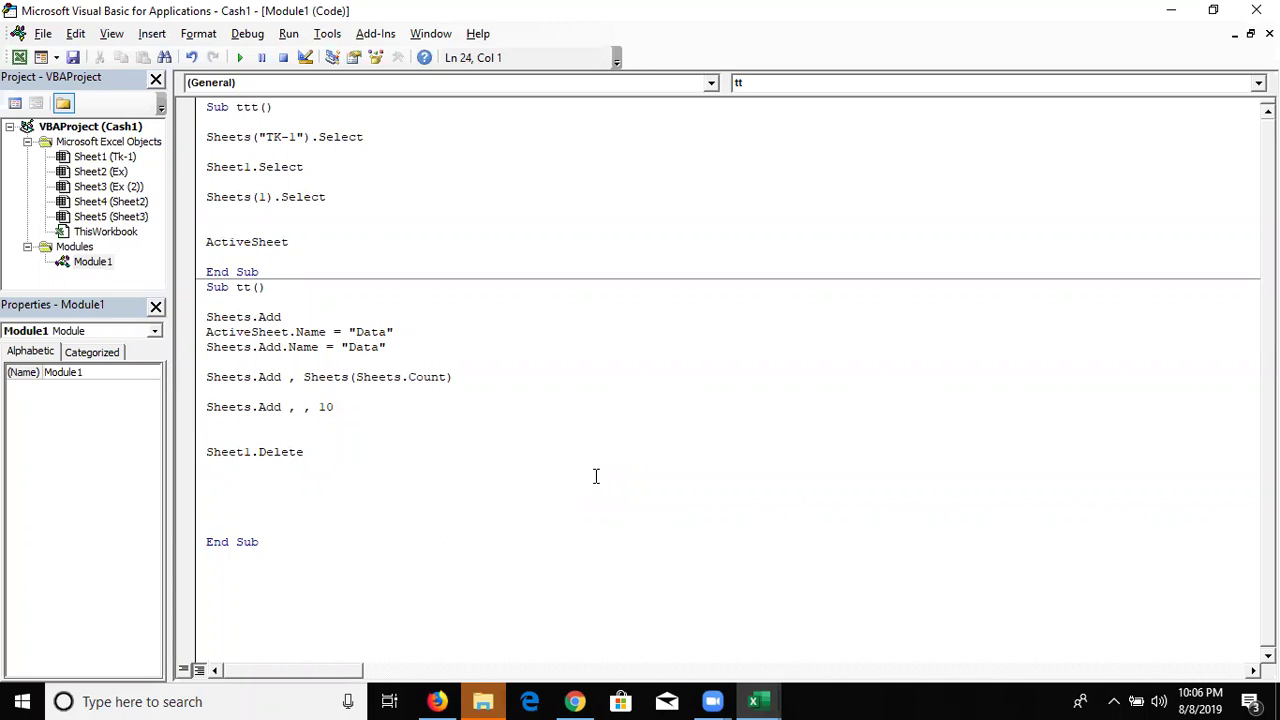
key("Up")
type("applic")
type("ation")
type(".di")
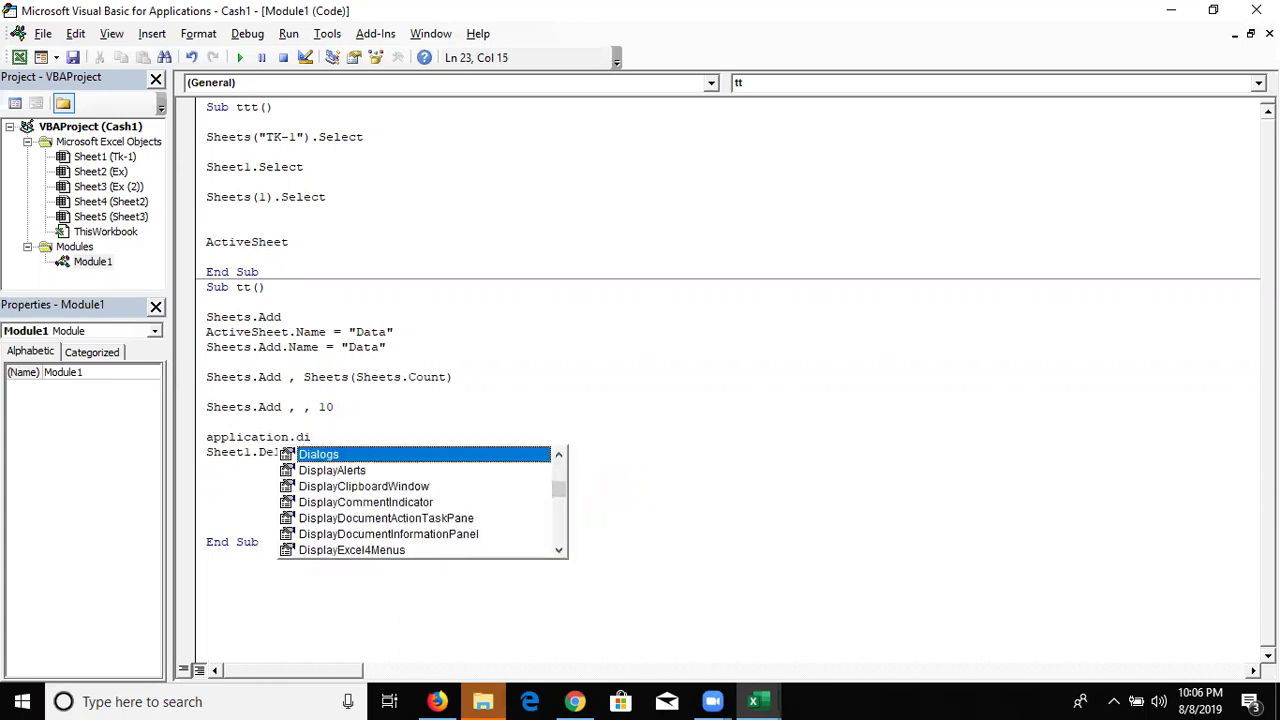
key("Down")
key("Tab")
type("=fa")
key("Tab")
key("Down")
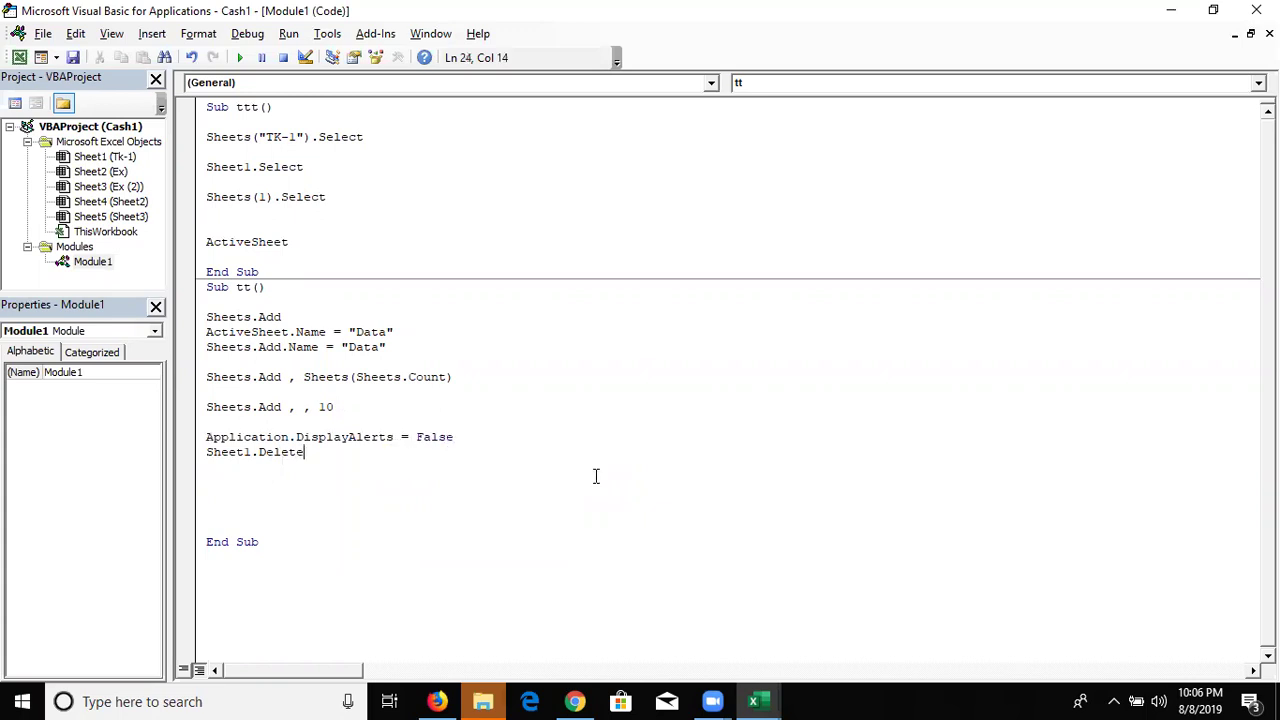
key("Up")
- Point out the macro name tt in the code
key("shift+Left")
key("shift+Left")
key("shift+Left")
key("shift+Left")
key("shift+Left")
key("Left")
key("ctrl+Left")
double_click(243, 287)
- Add blank lines between Sheet1.Delete and End Sub, then return to Cash1
left_click(270, 465)
key("Return")
key("Return")
key("Down")
key("Down")
key("Up")
key("Up")
key("Up")
key("Up")
key("Up")
key("Up")
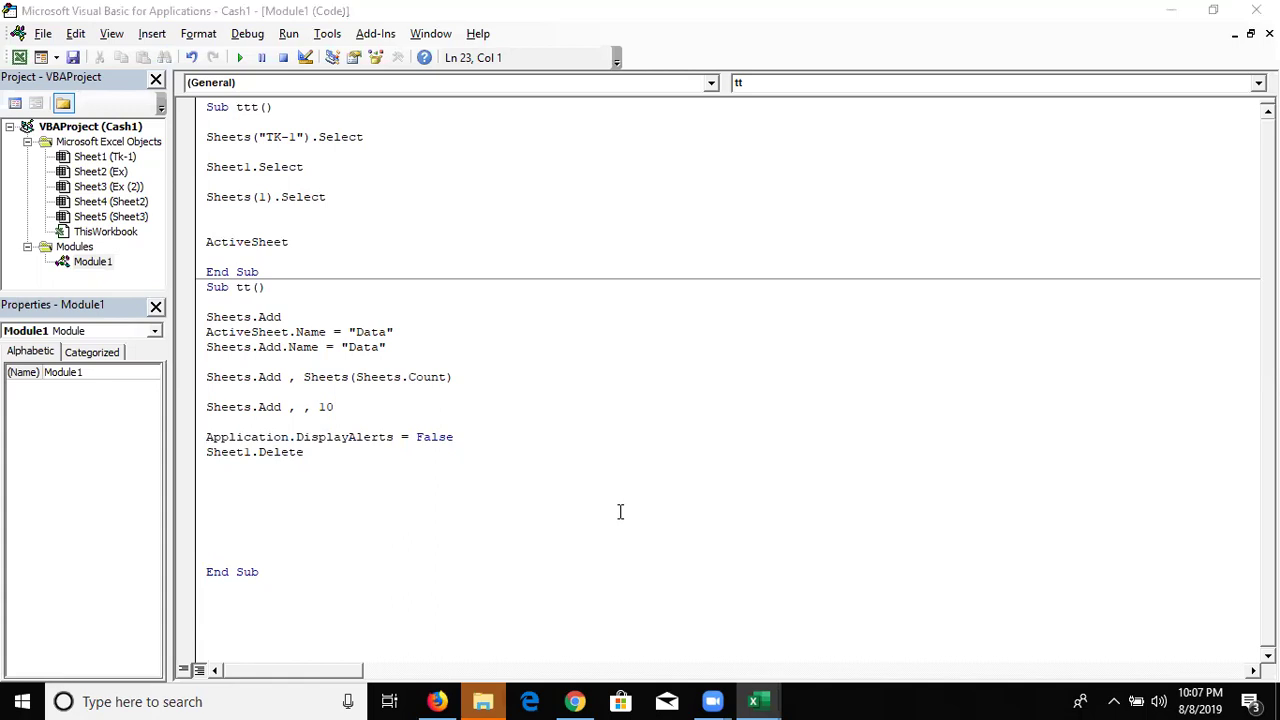
left_click(256, 479)
key("Return")
key("Up")
key("Up")
key("Up")
key("shift+Up")
key("Up")
key("Up")
key("Down")
key("Down")
key("Down")
key("Down")
key("Down")
key("shift+Up")
key("Down")
key("Down")
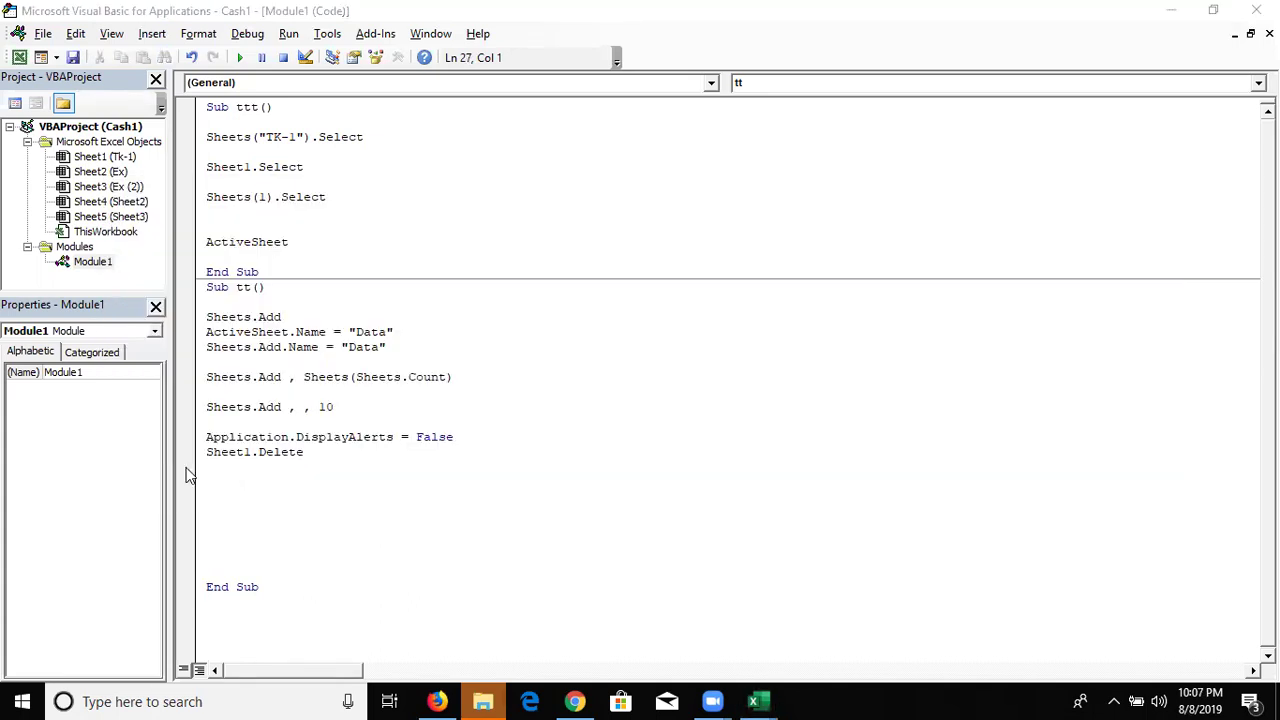
key("alt+Tab")
- Copy the Tk-1 sheet into a new book using Move or Copy with Create a copy ticked
left_click(178, 648)
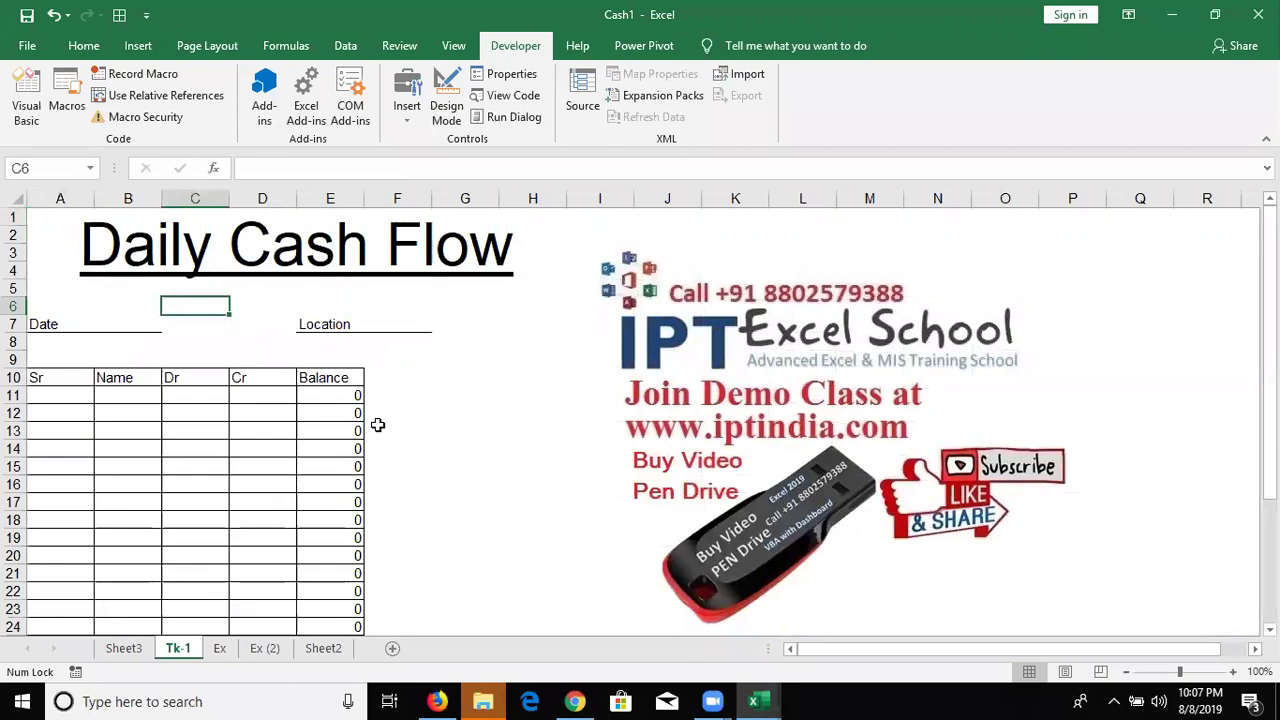
scroll(378, 425, "down", 3)
scroll(378, 425, "up", 2)
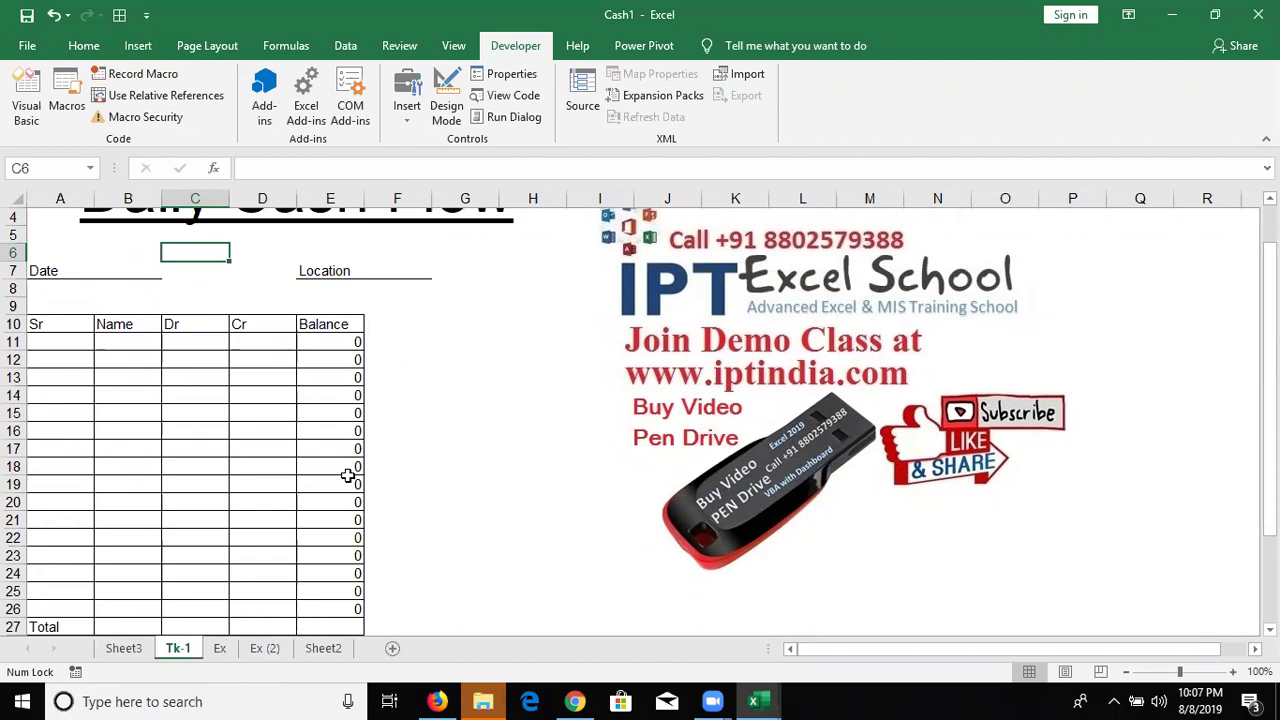
scroll(347, 480, "up", 1)
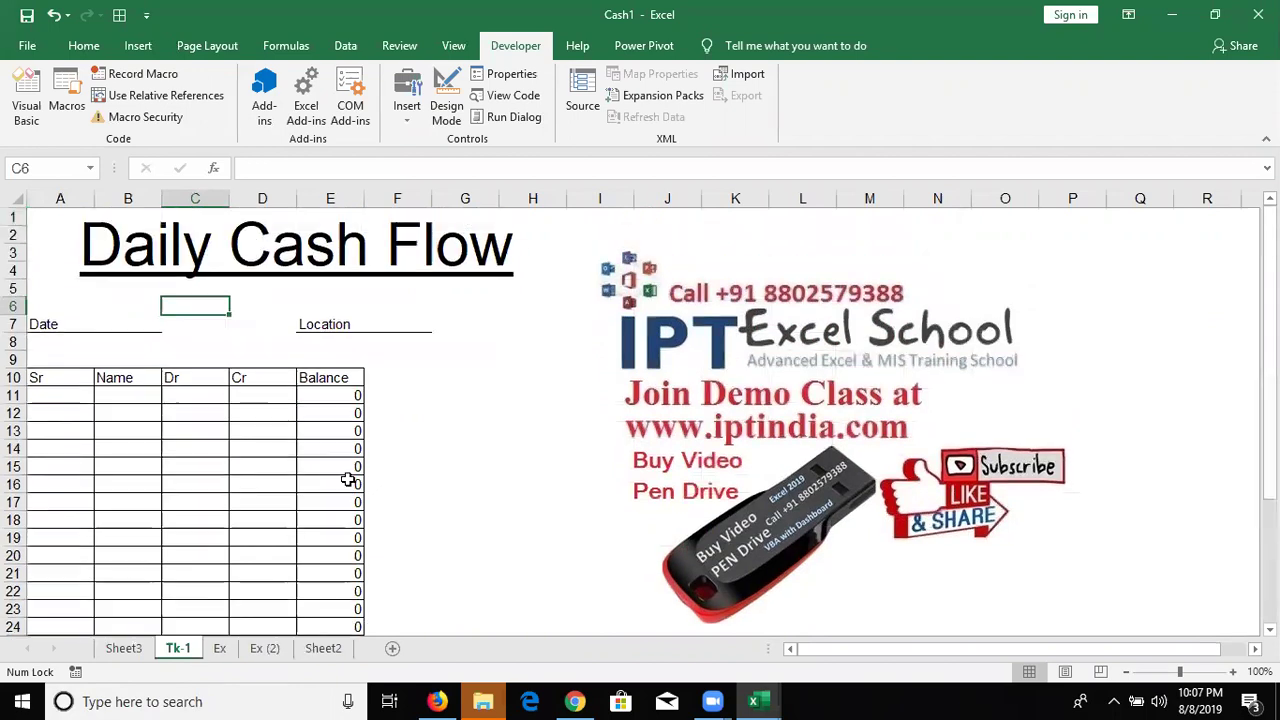
right_click(187, 656)
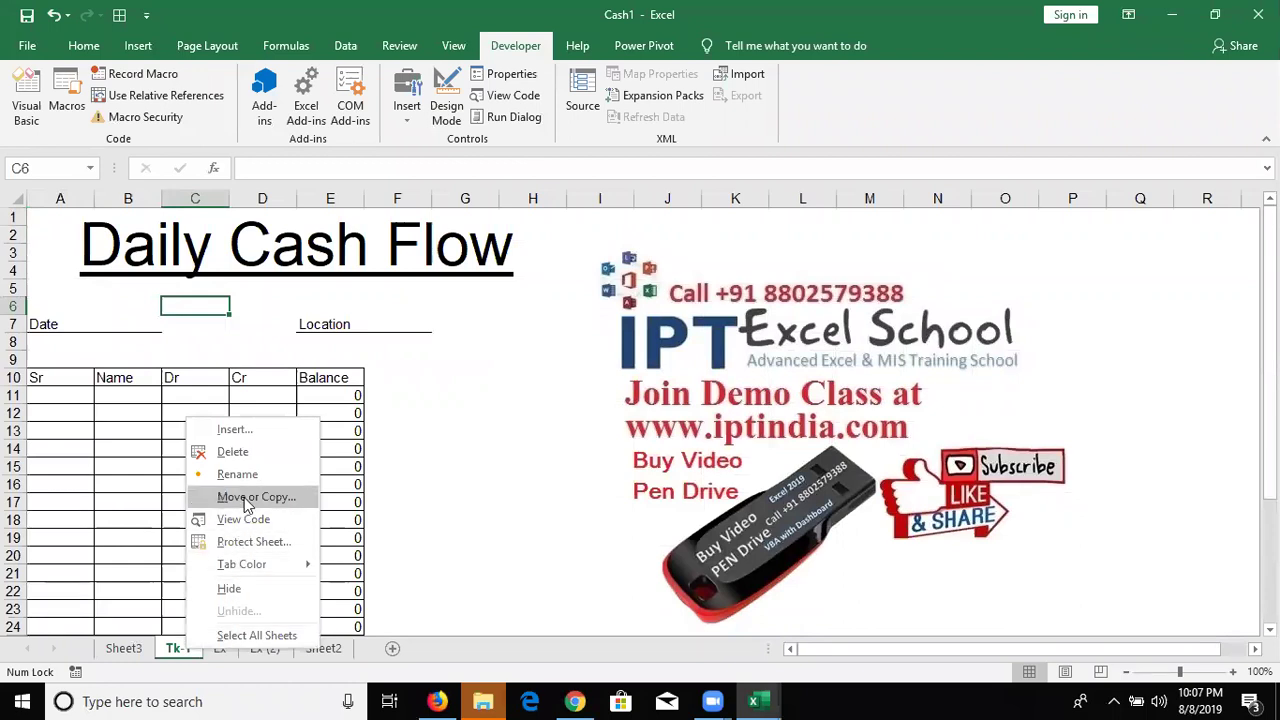
left_click(247, 505)
left_click(187, 573)
left_click(197, 430)
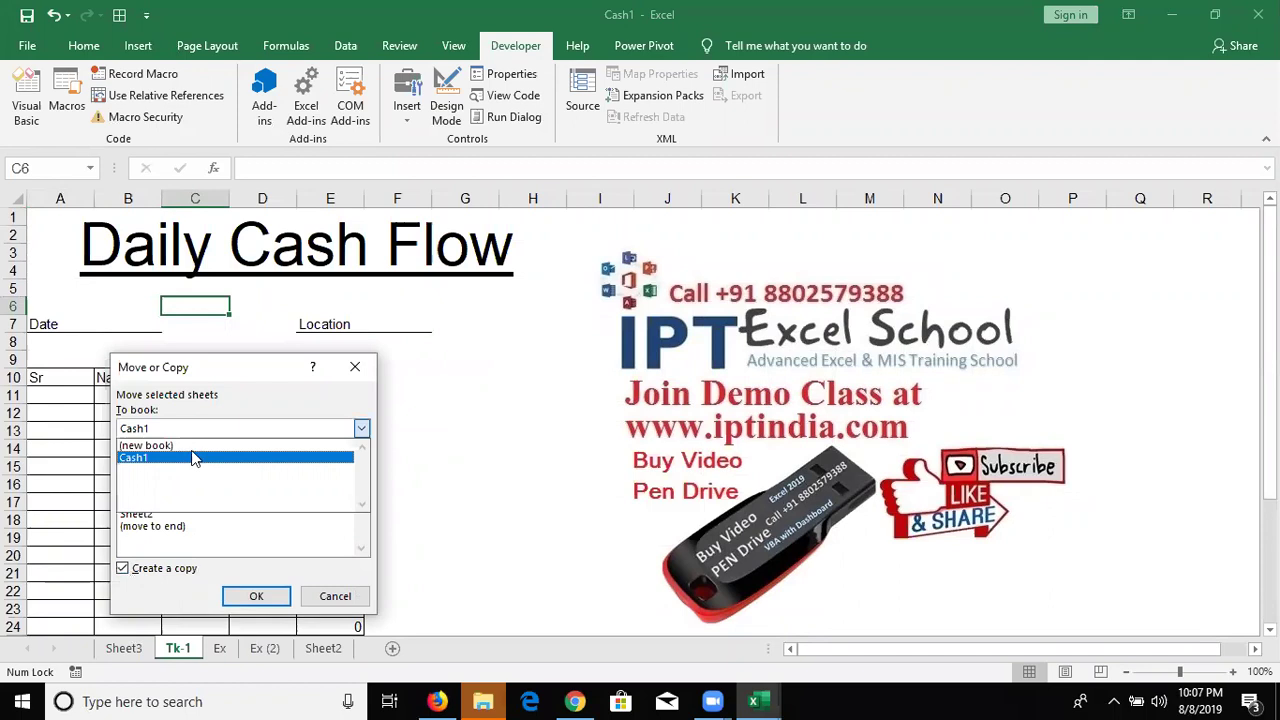
left_click(196, 446)
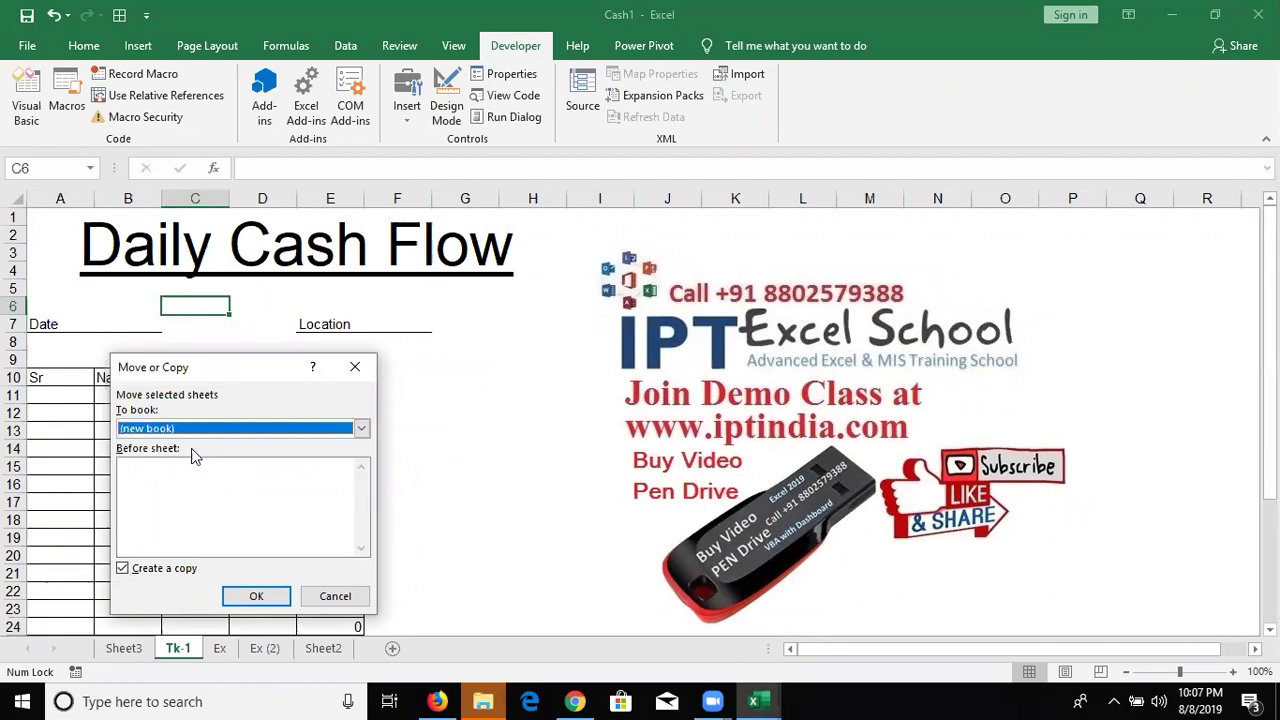
left_click(252, 603)
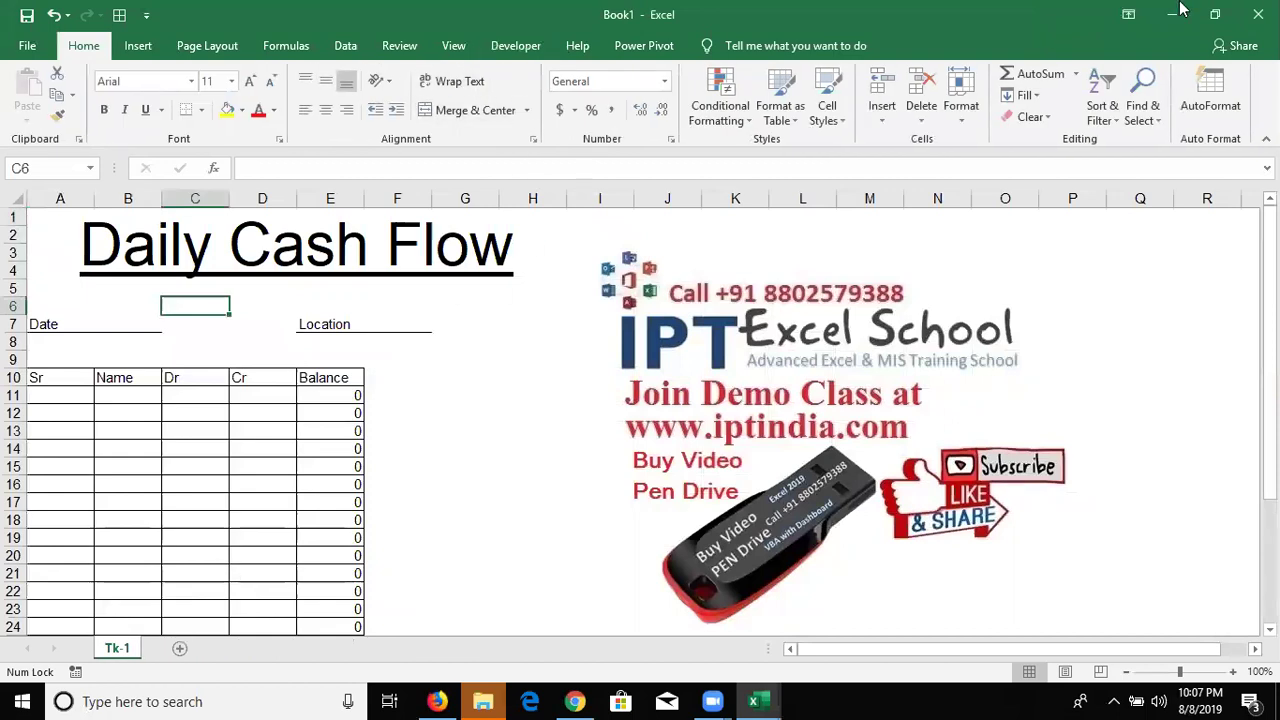
- Close the new Book1 without saving and return to the macro editor
left_click(1244, 20)
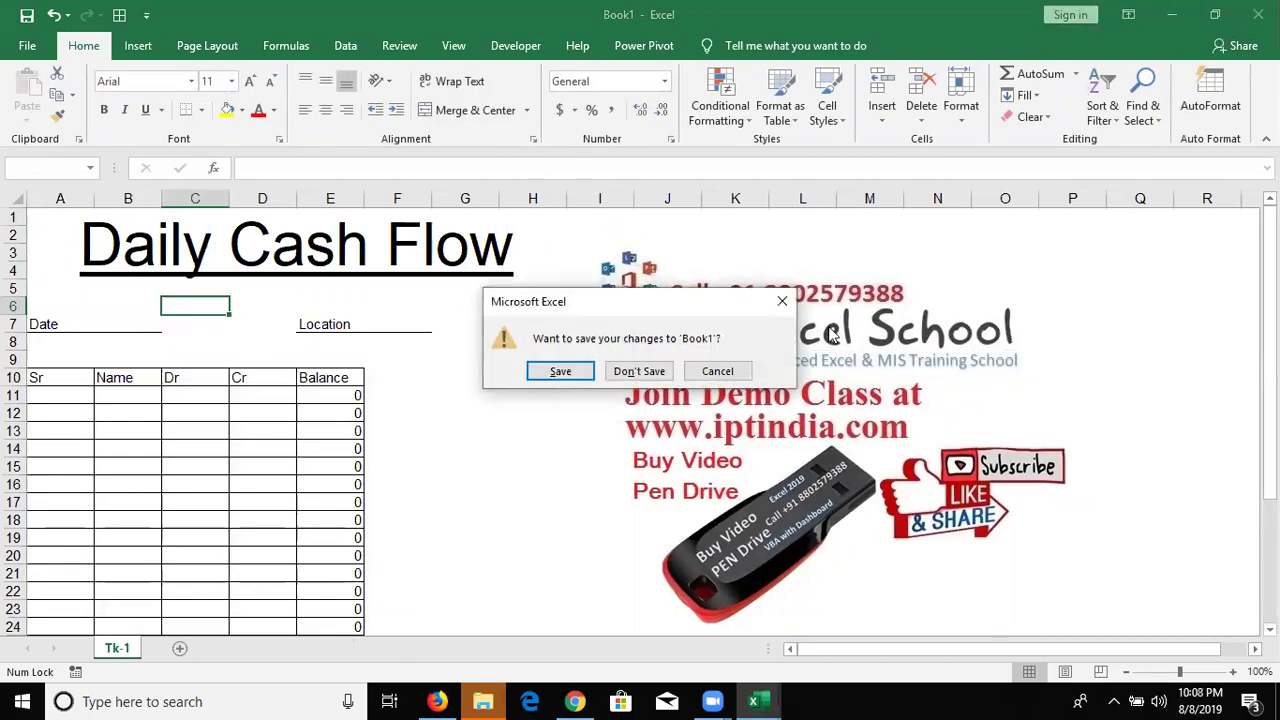
left_click(639, 371)
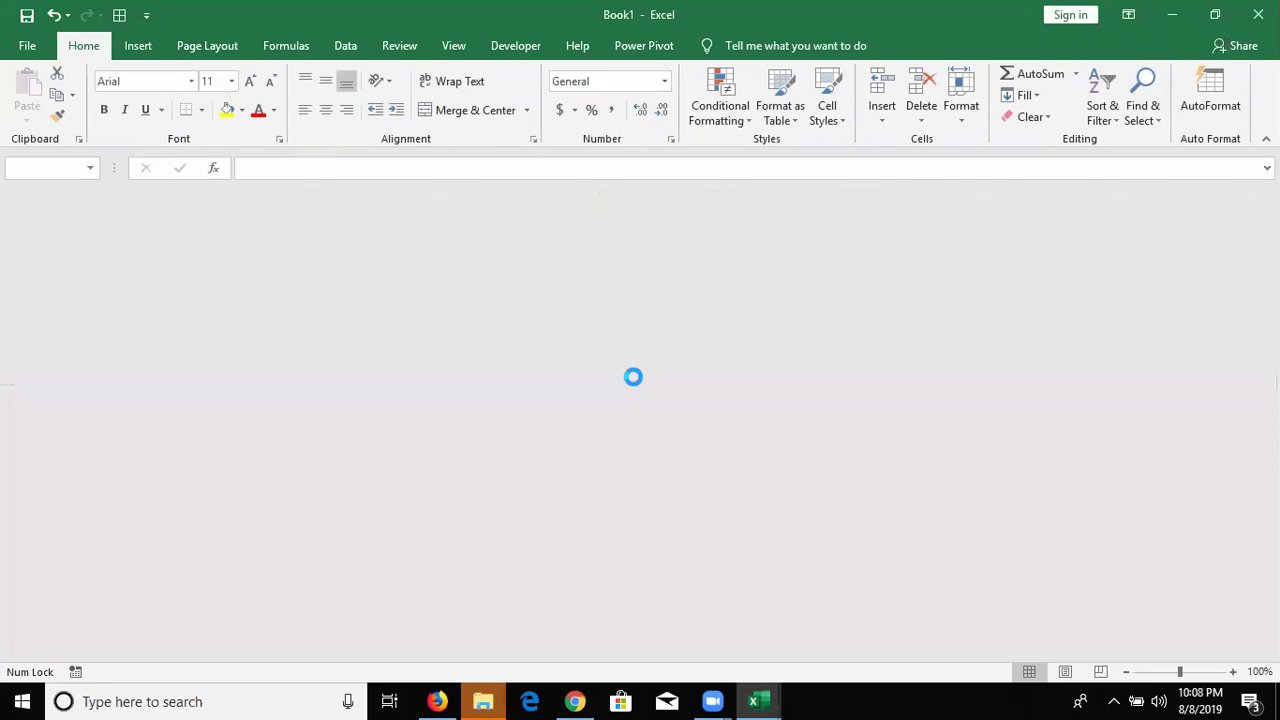
key("alt+Tab")
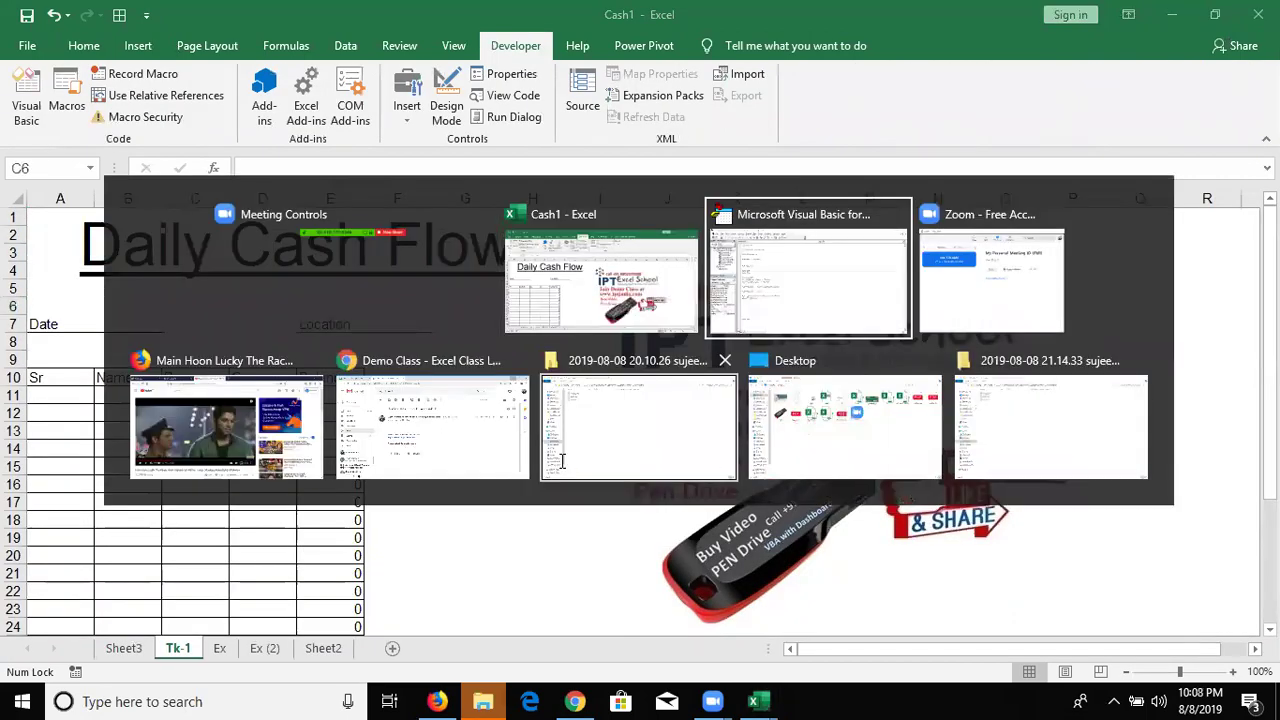
- Add a Sheet1.Copy line below Sheet1.Delete
type("sheet1.")
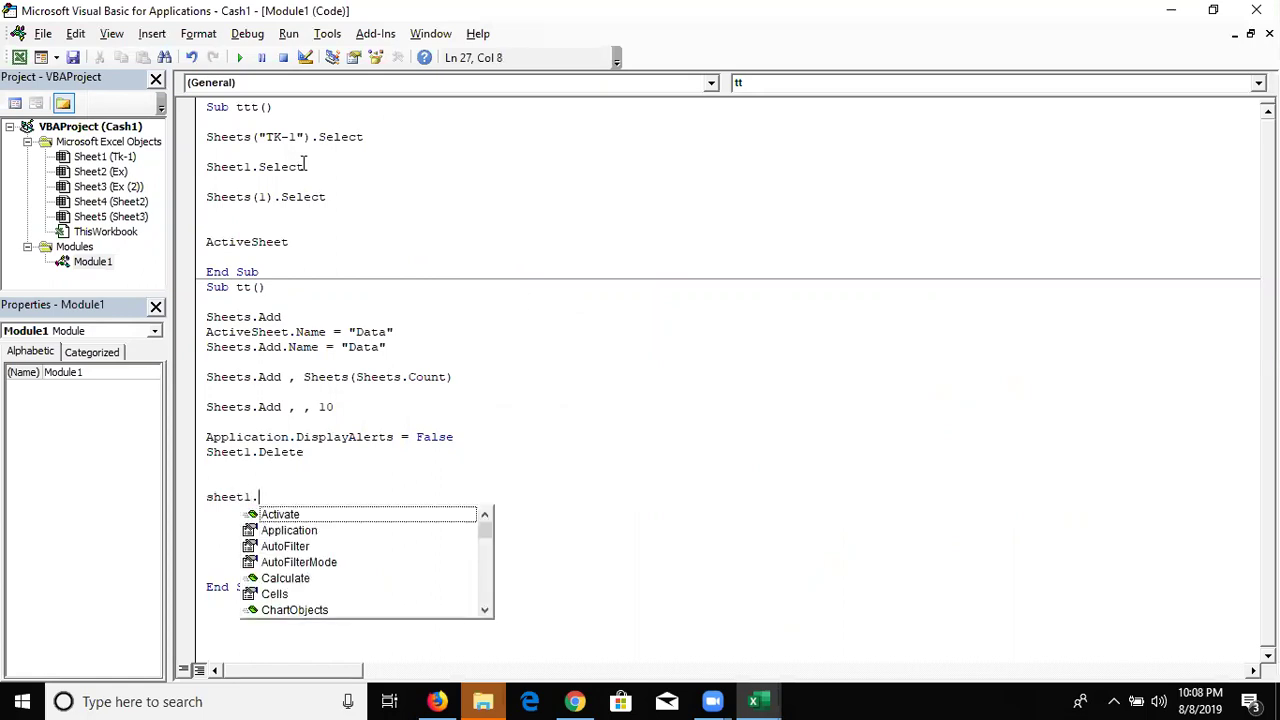
type("cop")
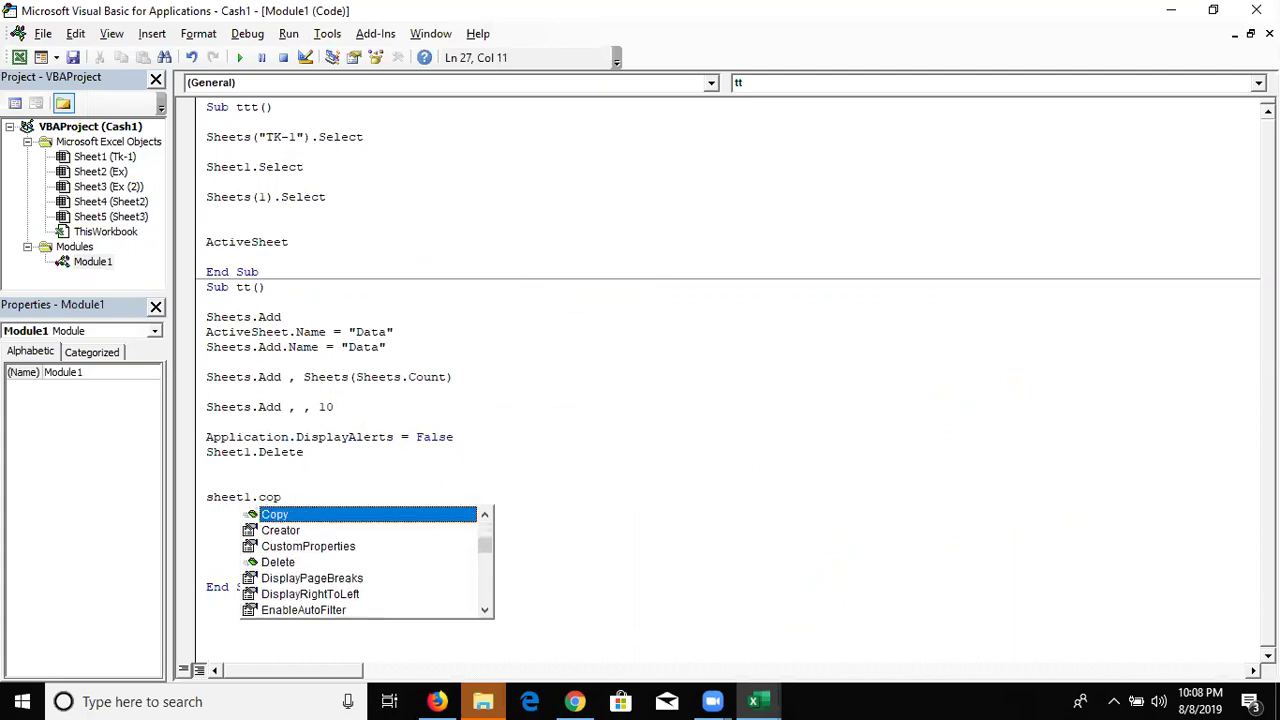
key("Tab")
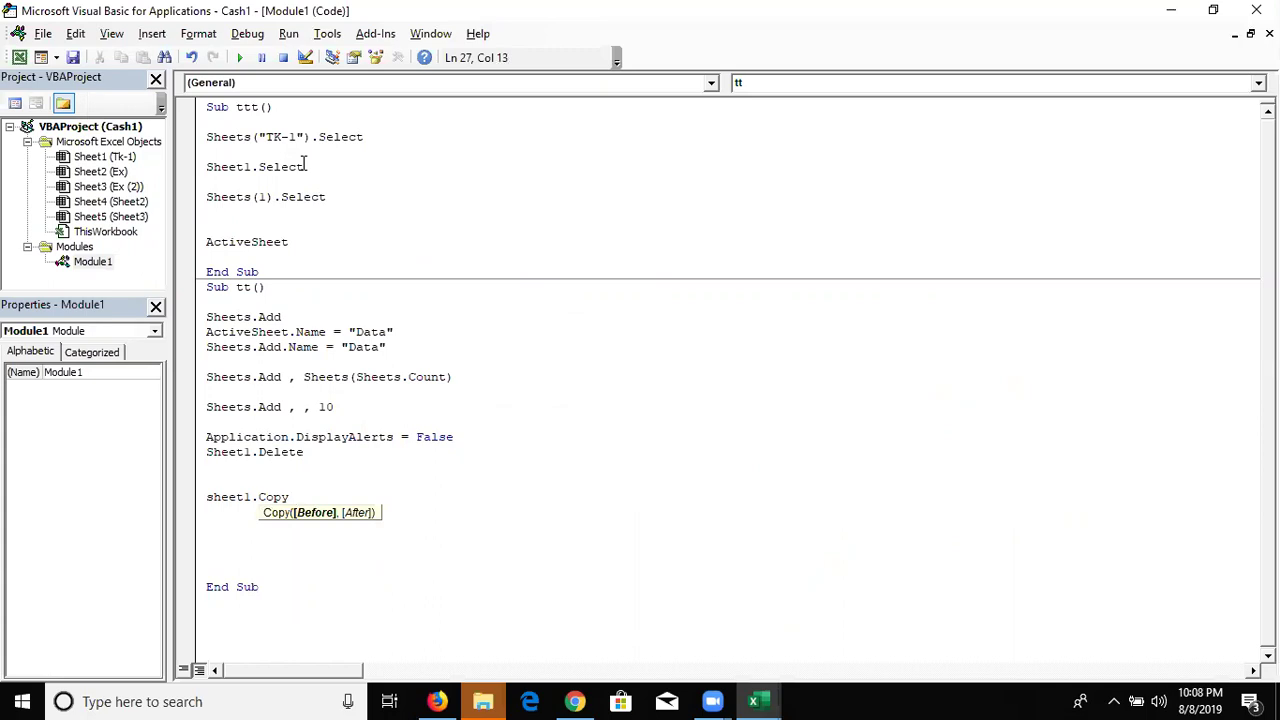
key("Return")
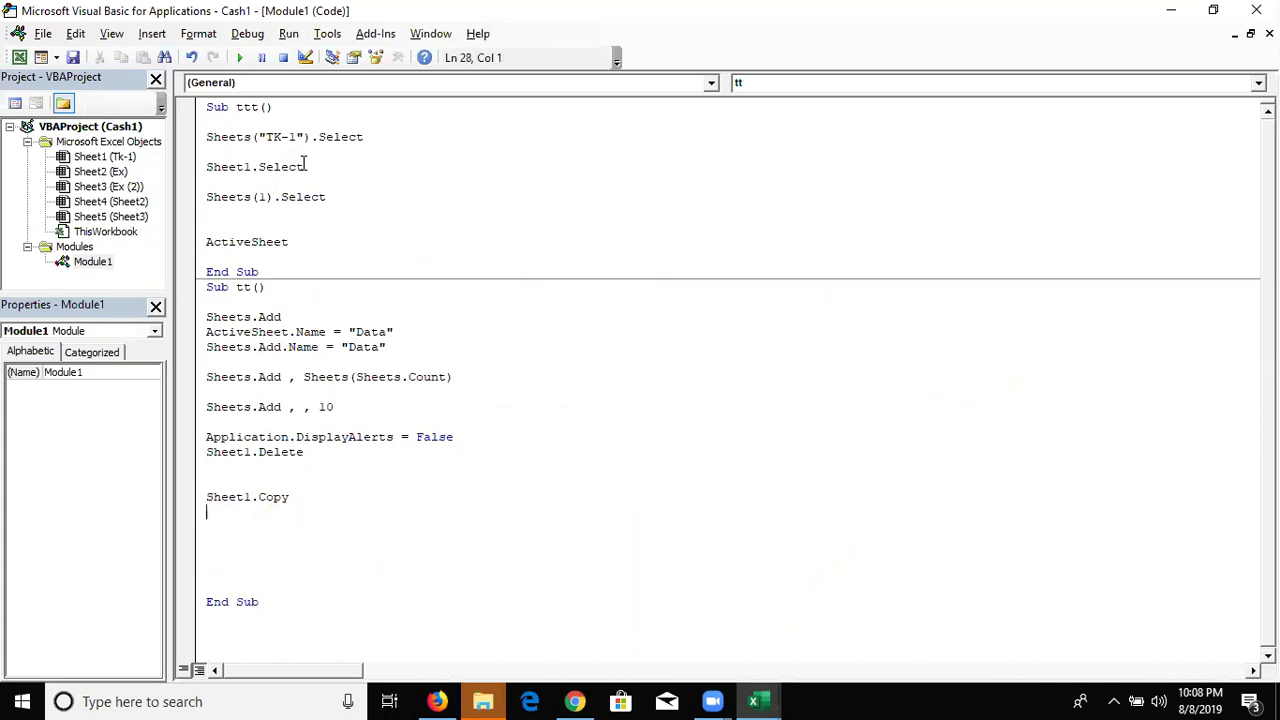
- Add ActiveWorkbook.SaveAs "D:\2019\123.xlsx" and select the Copy and SaveAs lines
type("a")
type("c")
type("tive")
type("workbook")
type(".sa")
key("Down")
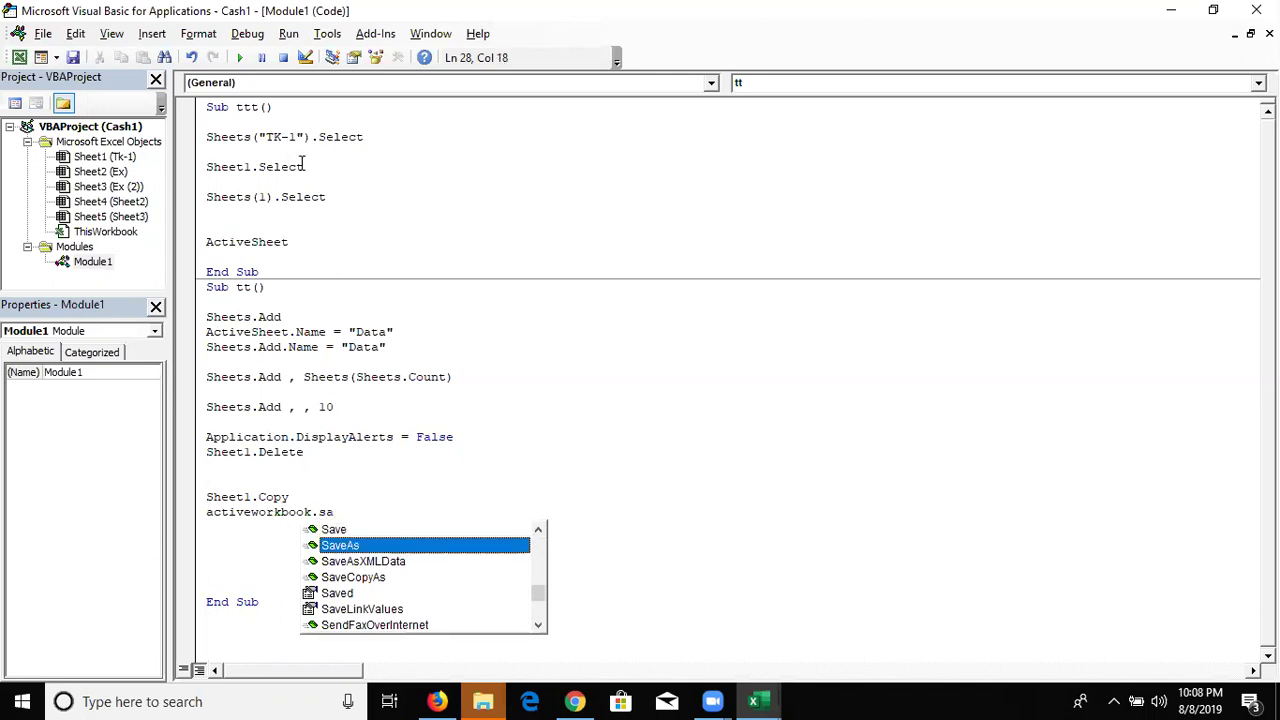
key("Tab")
type("\"")
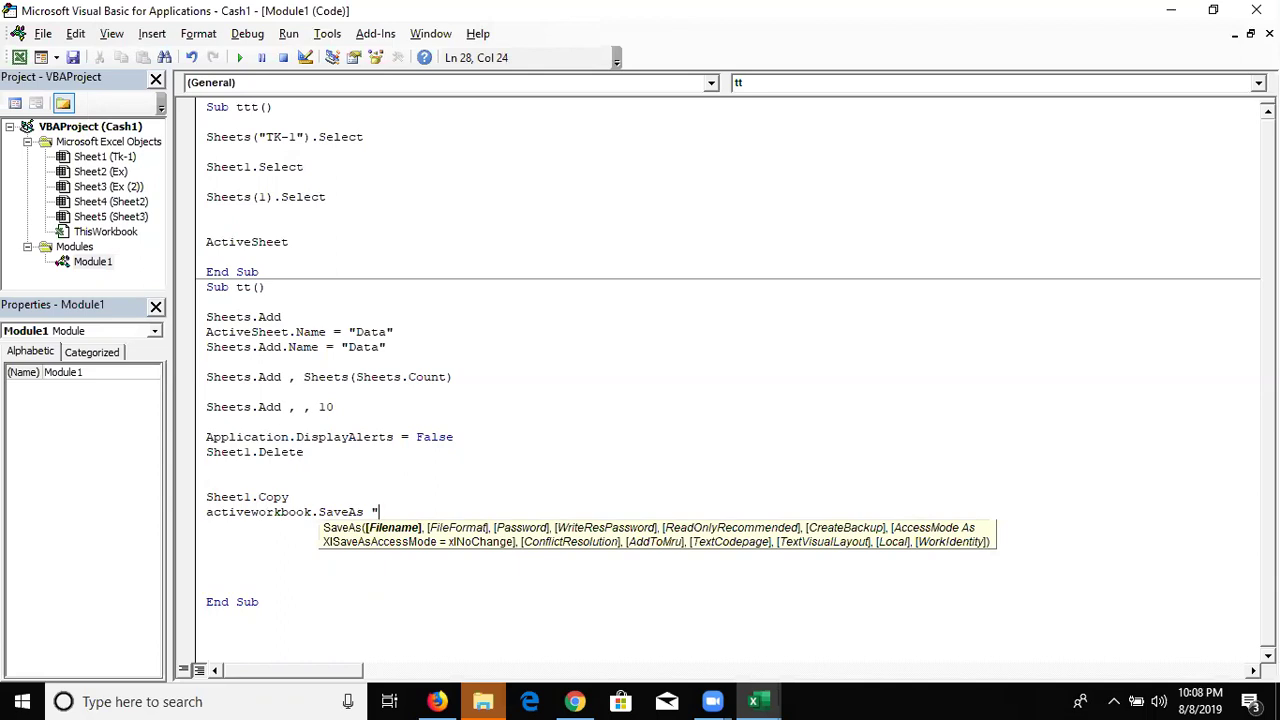
type("D")
type(":")
type("\\")
type("2019")
type("/")
key("BackSpace")
type("\\1")
type("23")
type(".xsx\\")
key("BackSpace")
key("BackSpace")
key("BackSpace")
type("ls")
type("x\"")
key("Return")
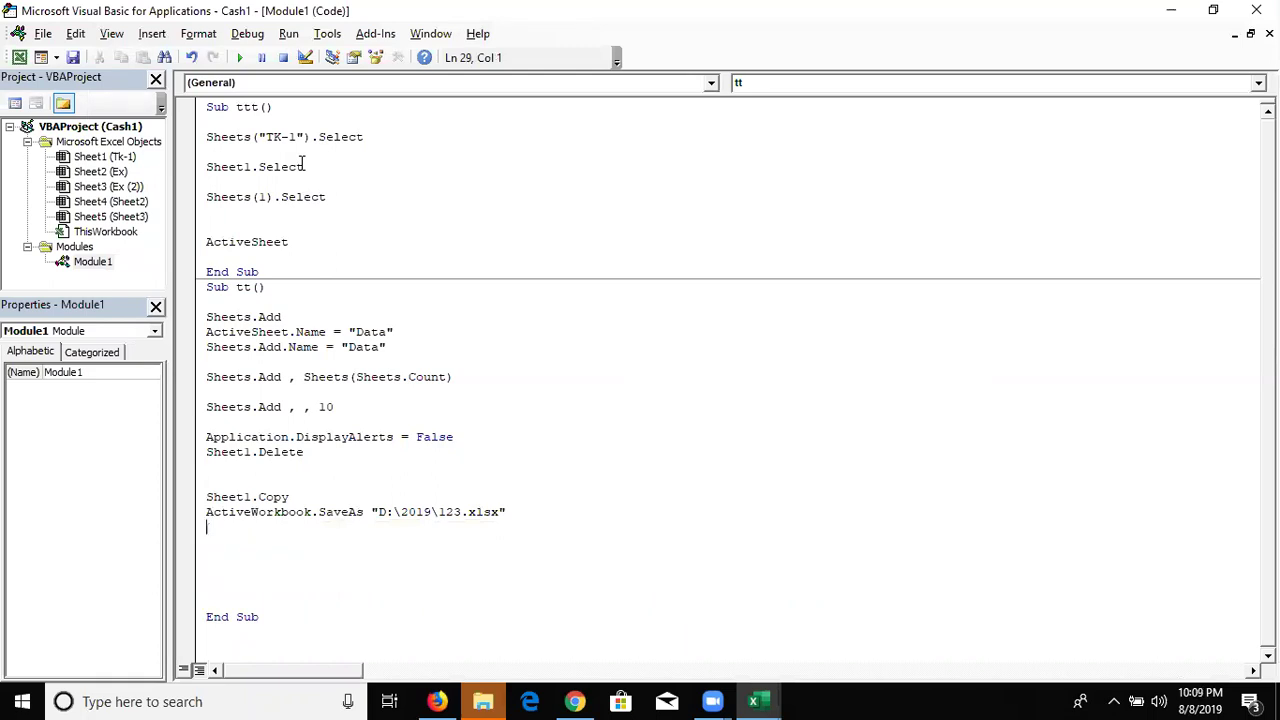
key("Up")
key("shift+Down")
key("shift+Down")
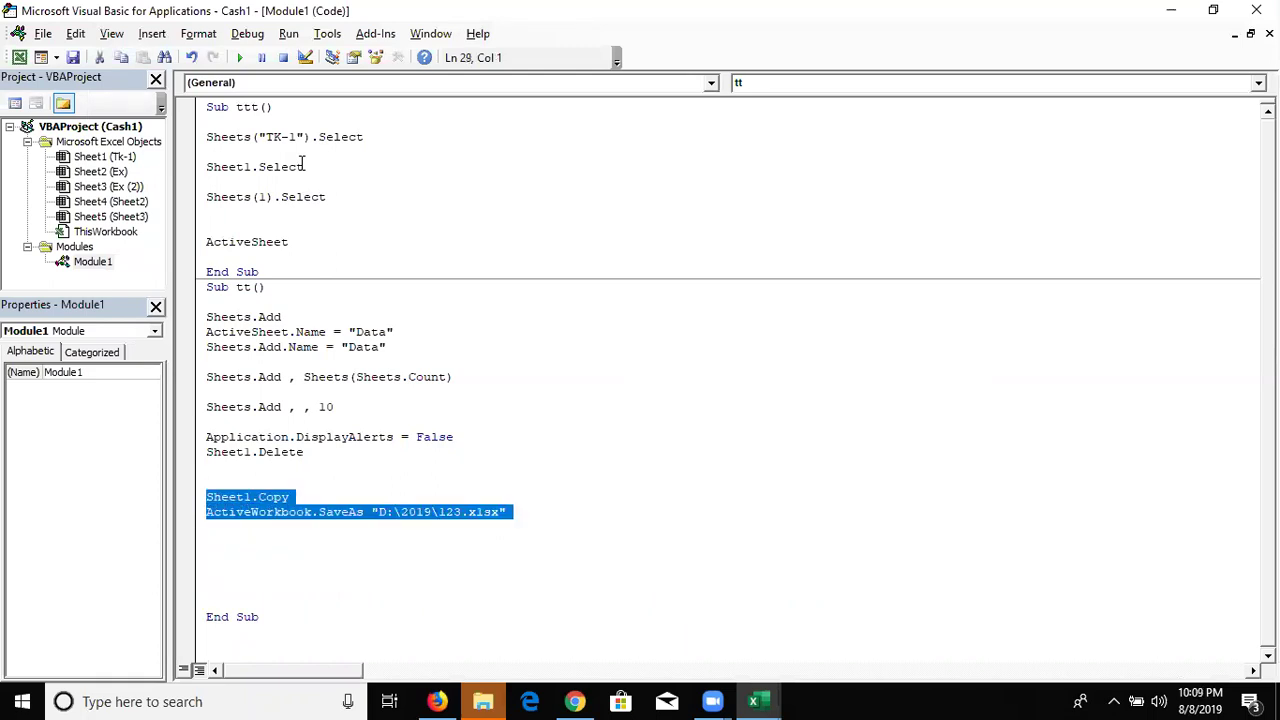
- Duplicate the Copy/SaveAs lines and change Copy to Move in the second pair
key("ctrl+c")
key("Right")
key("Down")
key("ctrl+v")
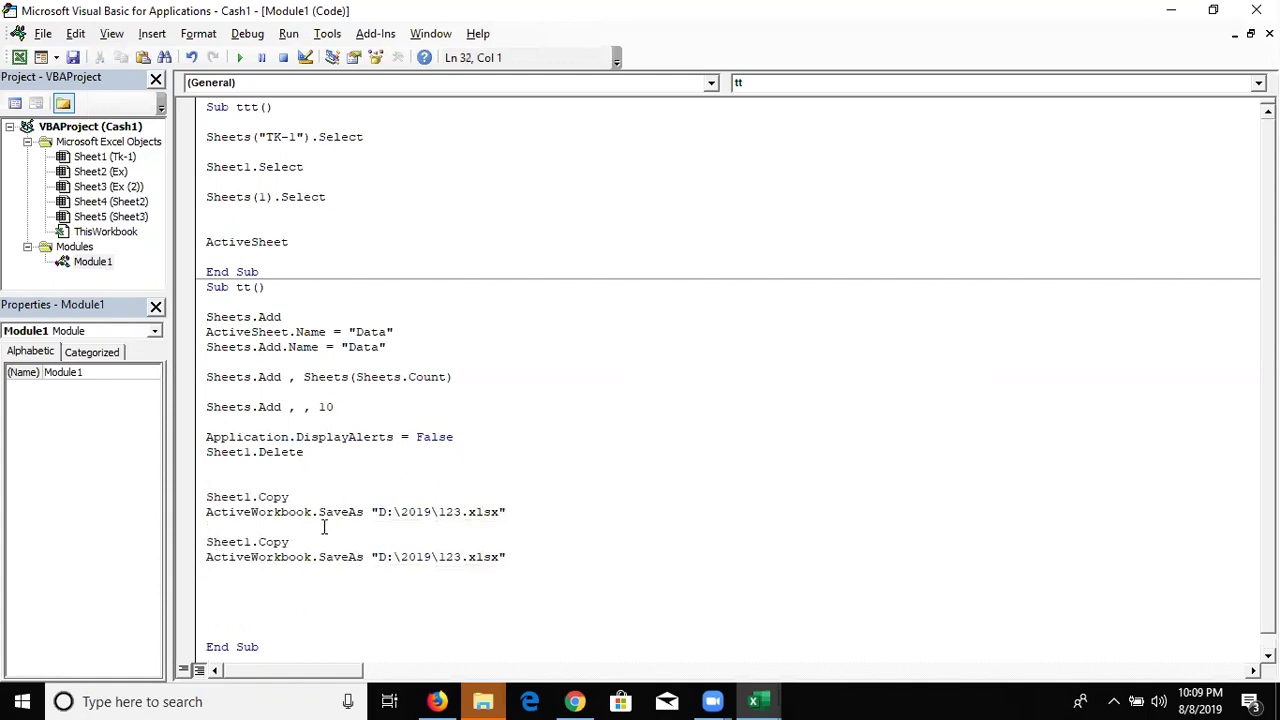
double_click(280, 543)
type("m")
type("ov")
type("e")
- In Cash1, Ctrl-drag the Tk-1 tab to create Tk-1 (2) just before Sheet2
left_click(285, 577)
scroll(286, 583, "down", 1)
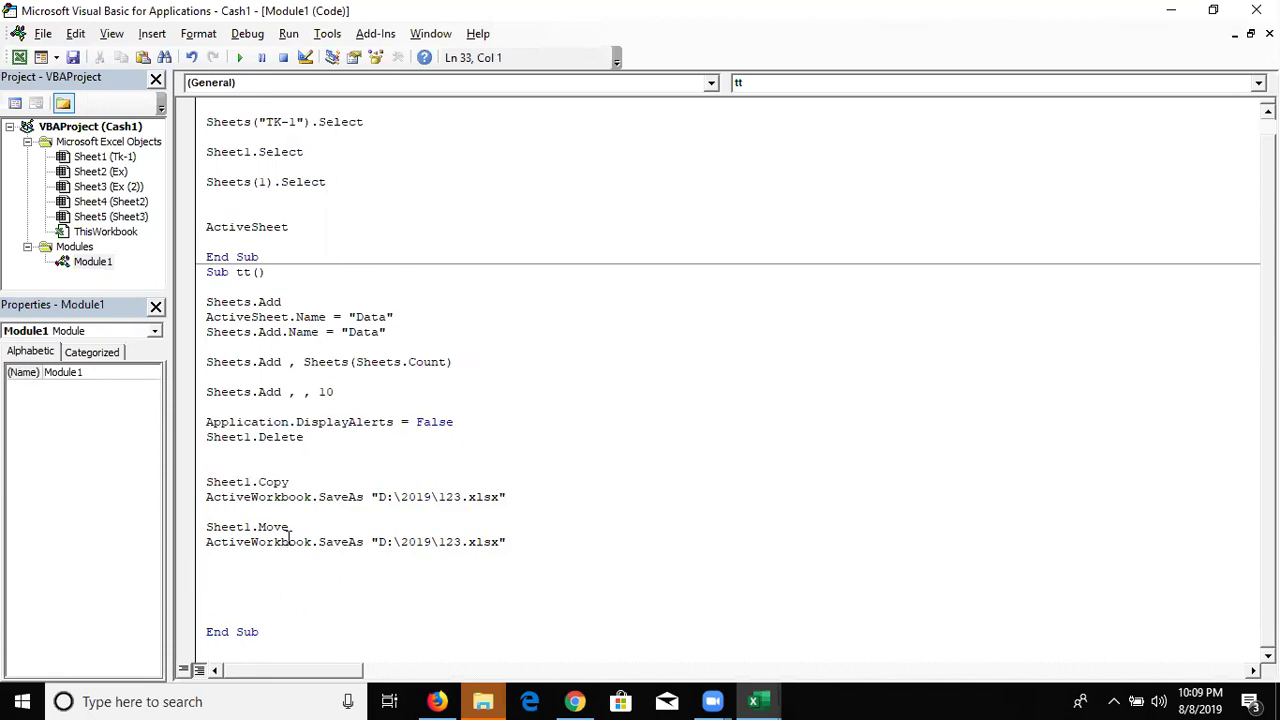
left_click_drag(290, 526, 198, 528)
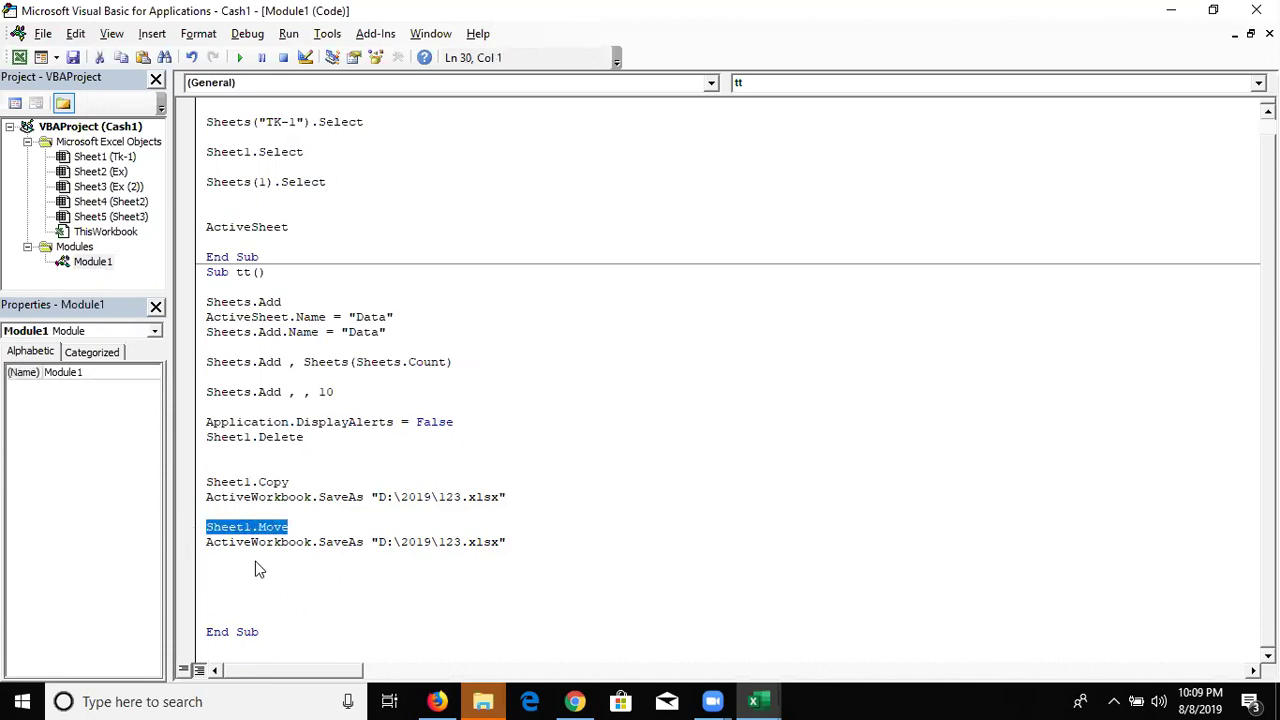
key("alt+F11")
key("alt+Tab")
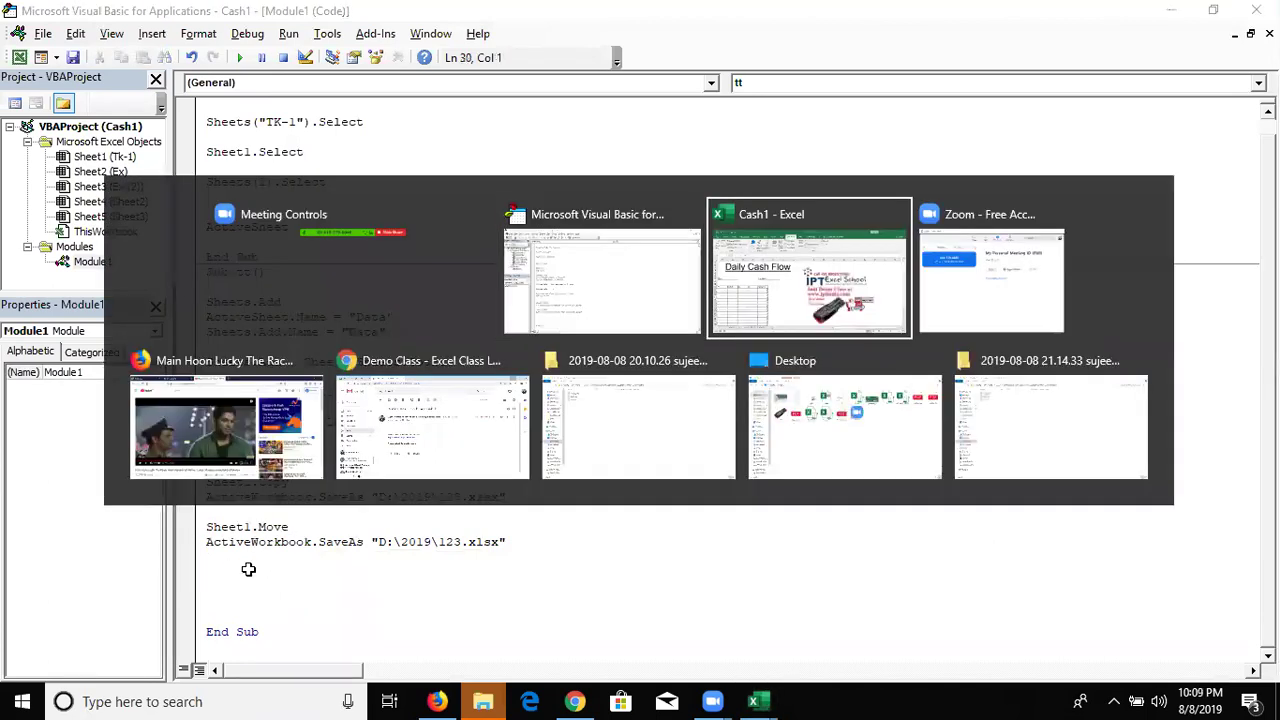
mouse_move(181, 650)
left_mouse_down()
mouse_move(294, 650)
mouse_move(183, 650)
mouse_move(309, 630)
mouse_move(306, 640)
left_mouse_up()
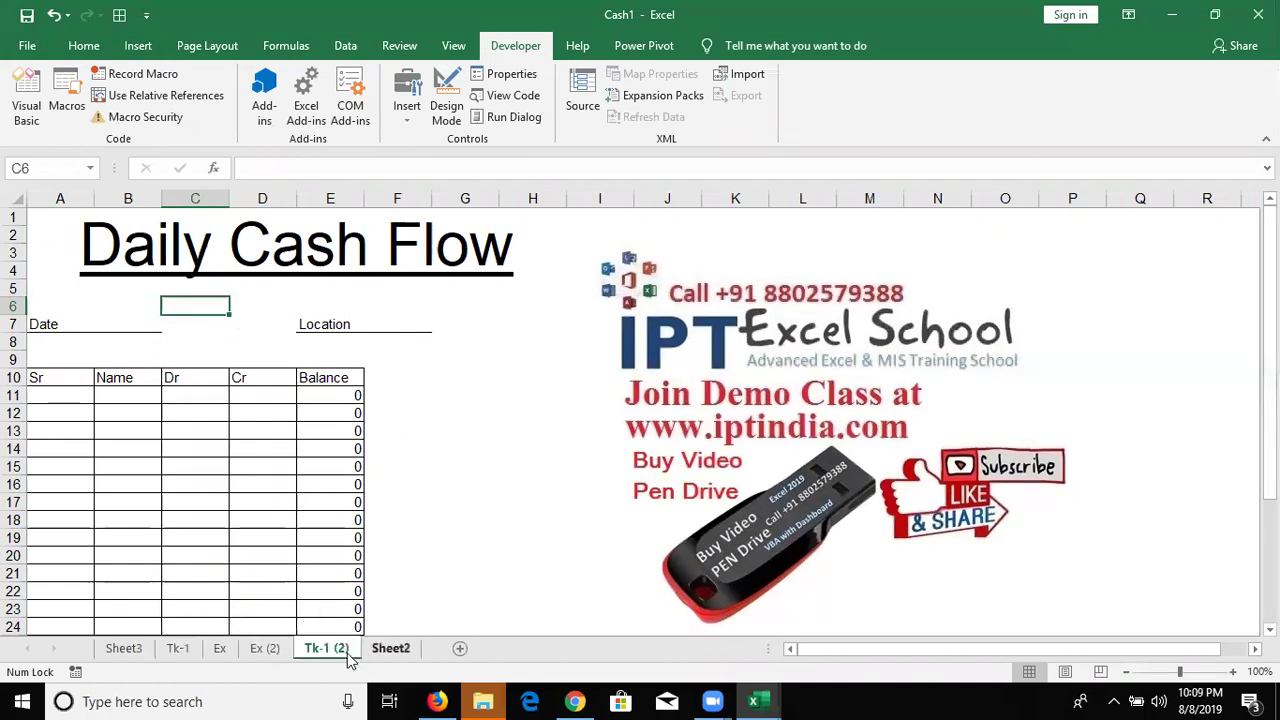
- Add the line Sheet1.Move , Sheets("Sheet3"), fixing the missing quote
key("alt+Tab")
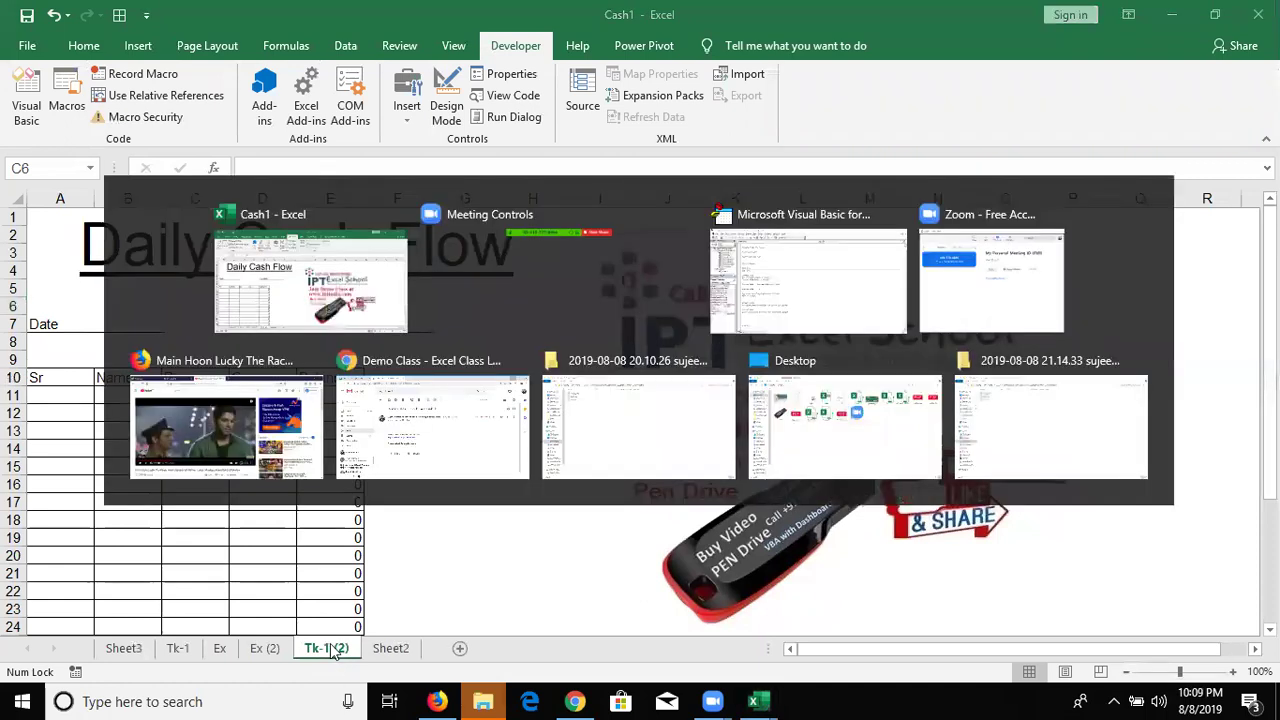
key("alt+Tab")
key("alt+Tab")
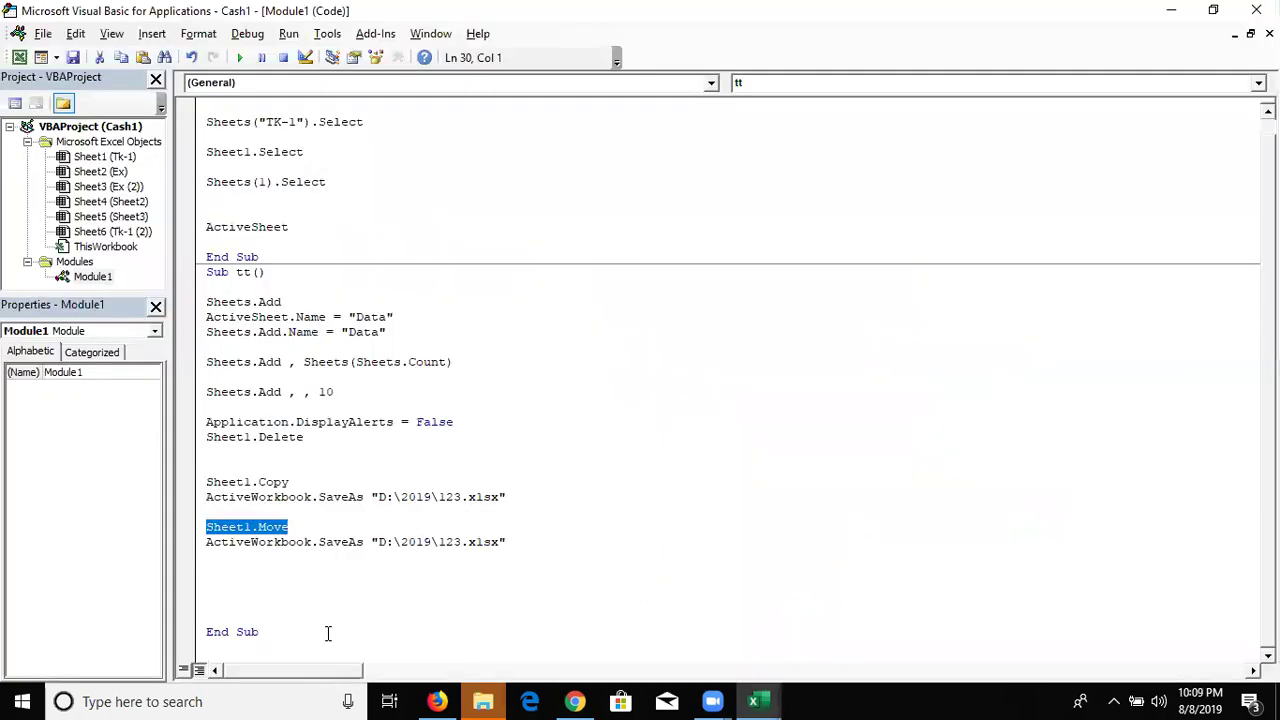
left_click(246, 575)
type("sheet1.mov")
key("Tab")
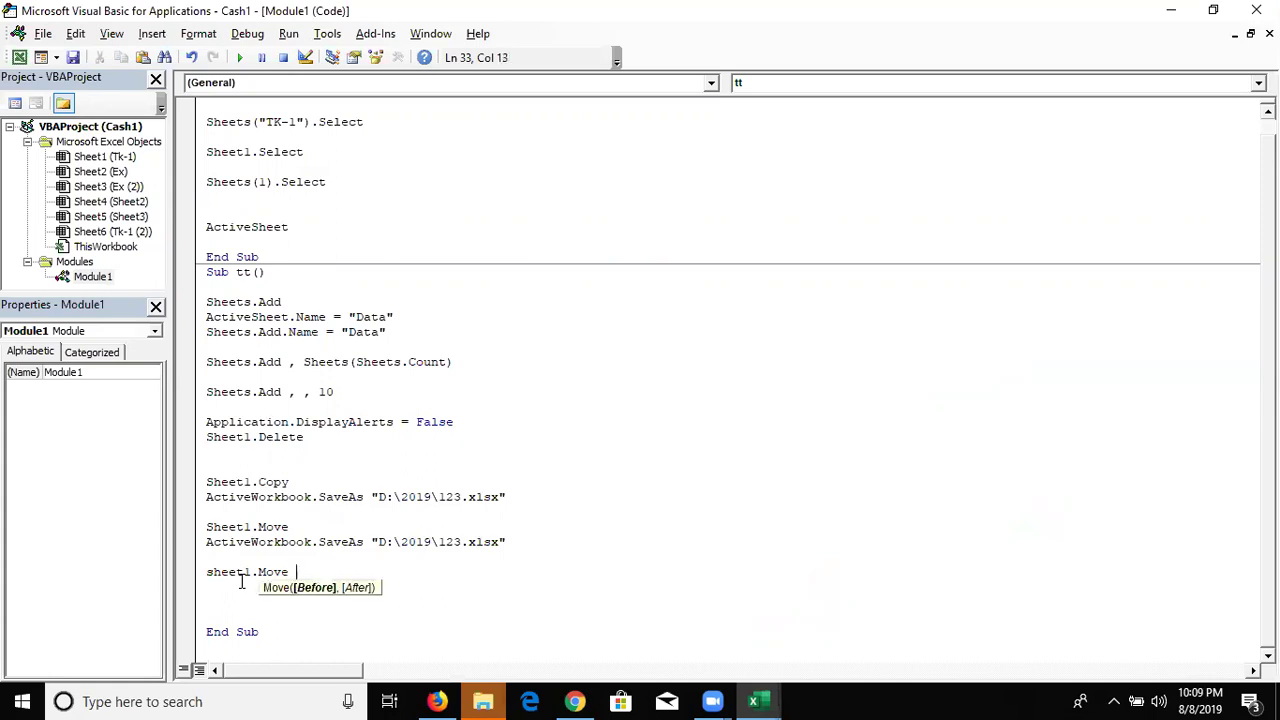
type(",\"")
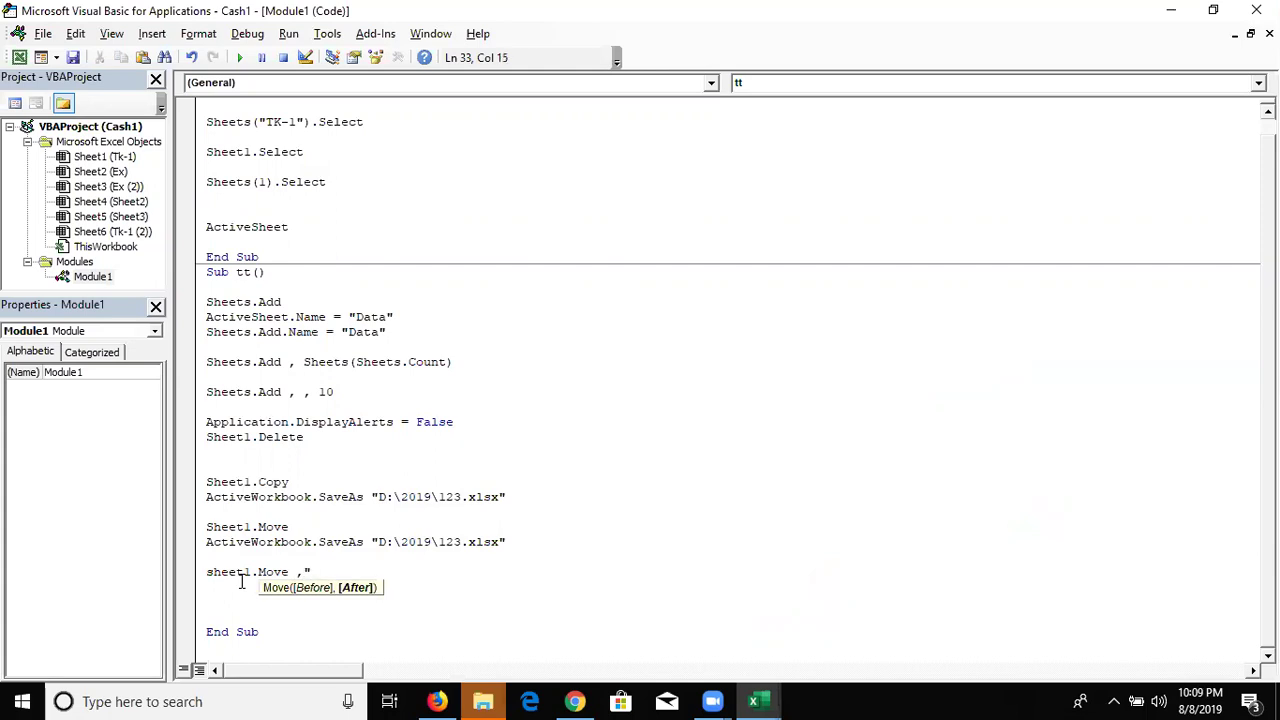
type("sheets")
key("BackSpace")
key("BackSpace")
key("BackSpace")
key("BackSpace")
key("BackSpace")
key("BackSpace")
key("BackSpace")
type("Sheets")
type("(")
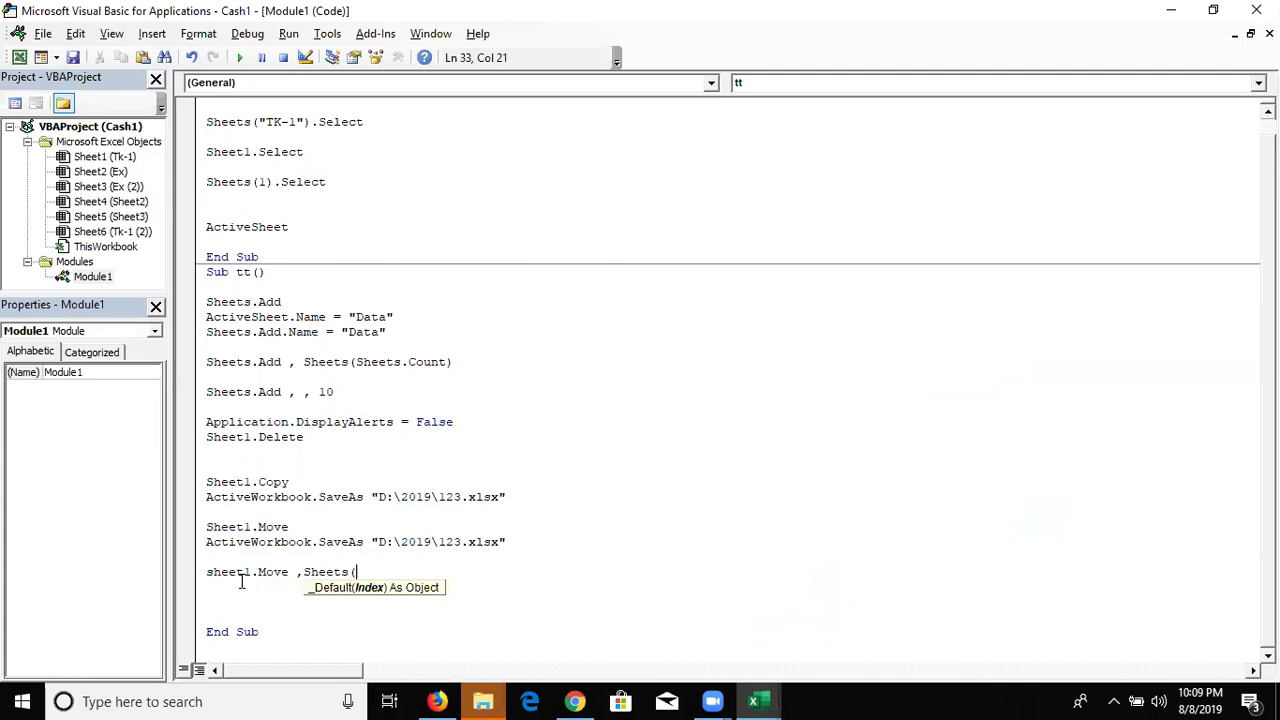
type("Sheet3\"")
key("Return")
key("Return")
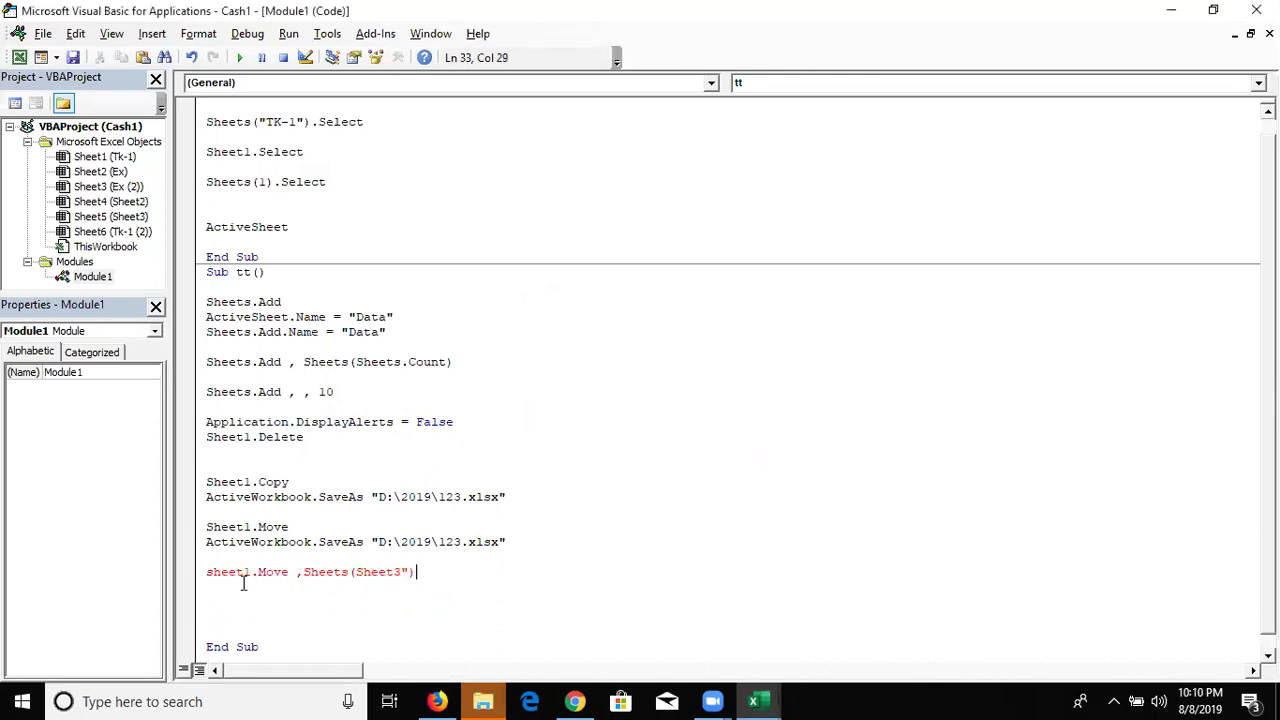
key("Left")
key("Left")
key("Left")
key("Left")
key("Left")
type("\"")
left_click(248, 613)
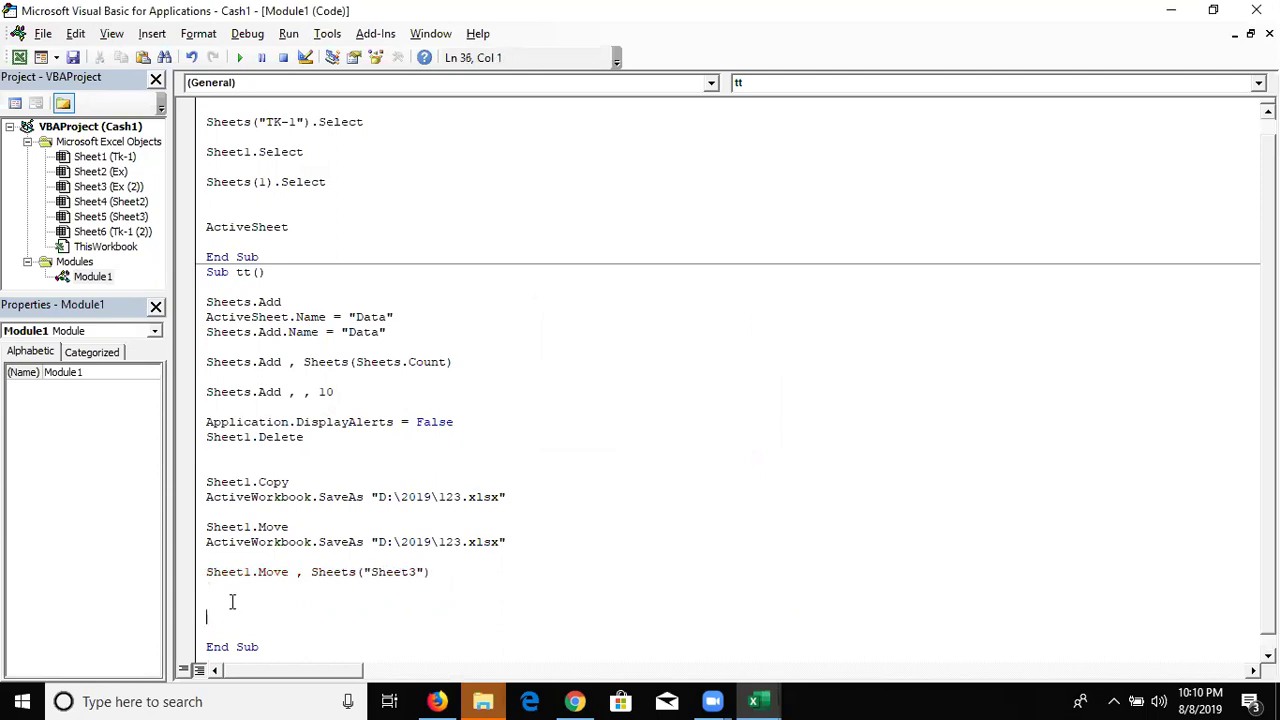
- Duplicate the Sheet1.Move , Sheets("Sheet3") line onto the next line
left_click(207, 571)
key("shift+Down")
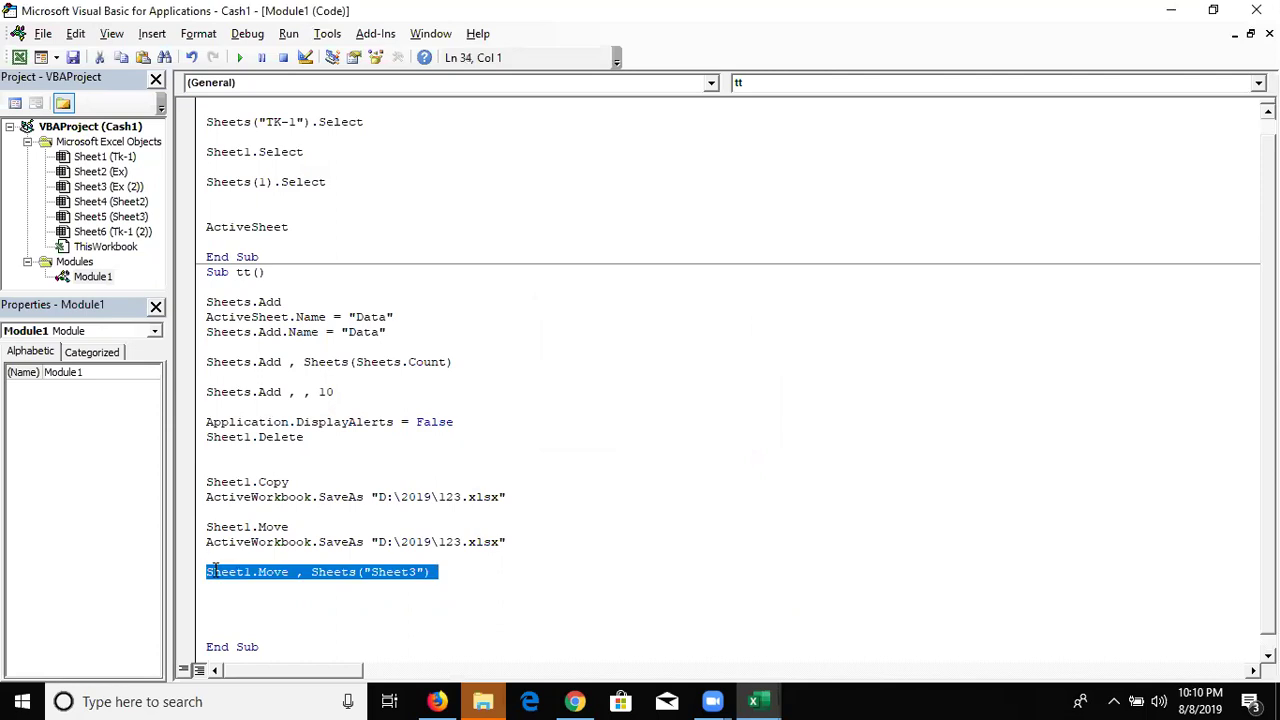
key("ctrl+x")
key("ctrl+v")
key("ctrl+v")
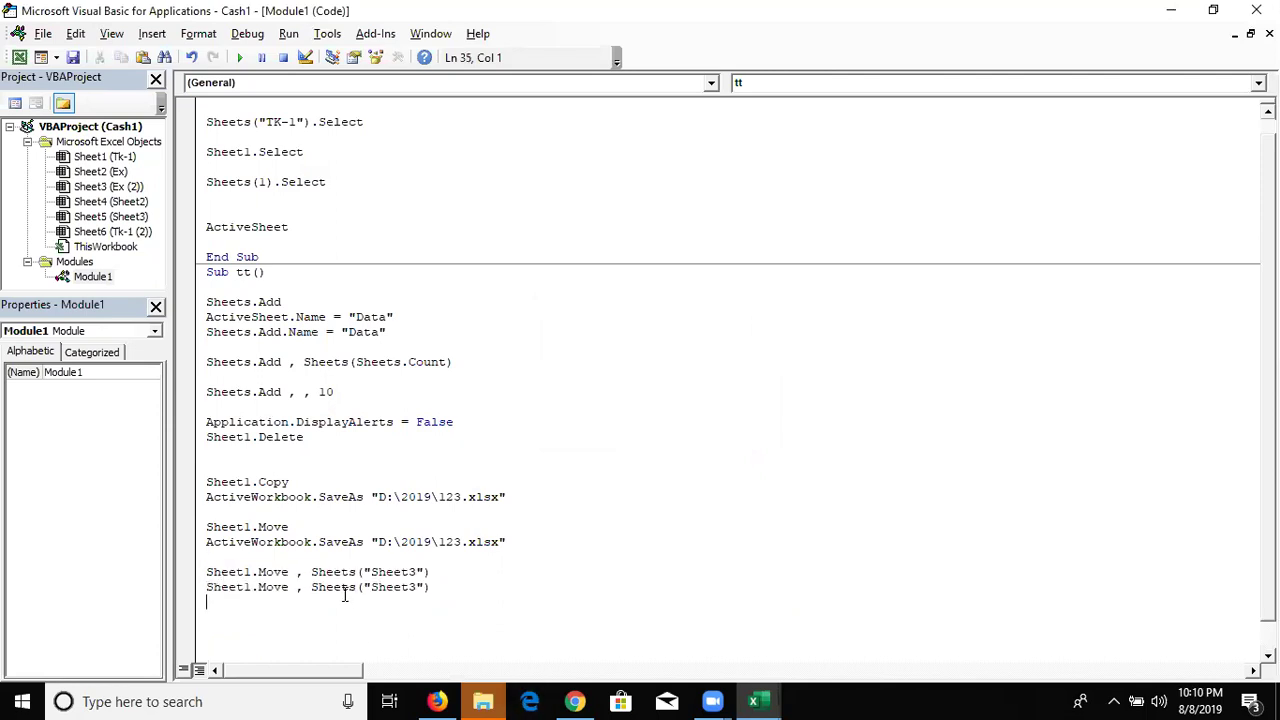
- Bring Excel forward, view the Sheet3 tab of Book2, and switch back to the VBA editor
mouse_move(754, 701)
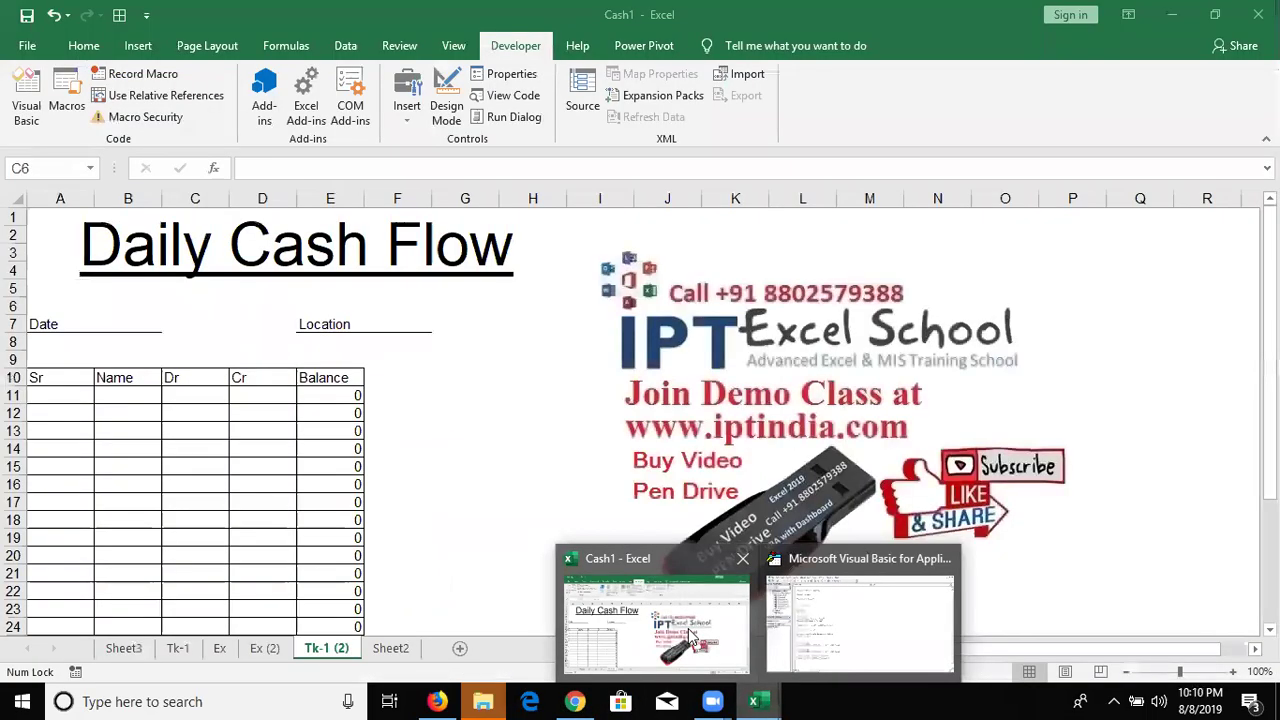
left_click(688, 634)
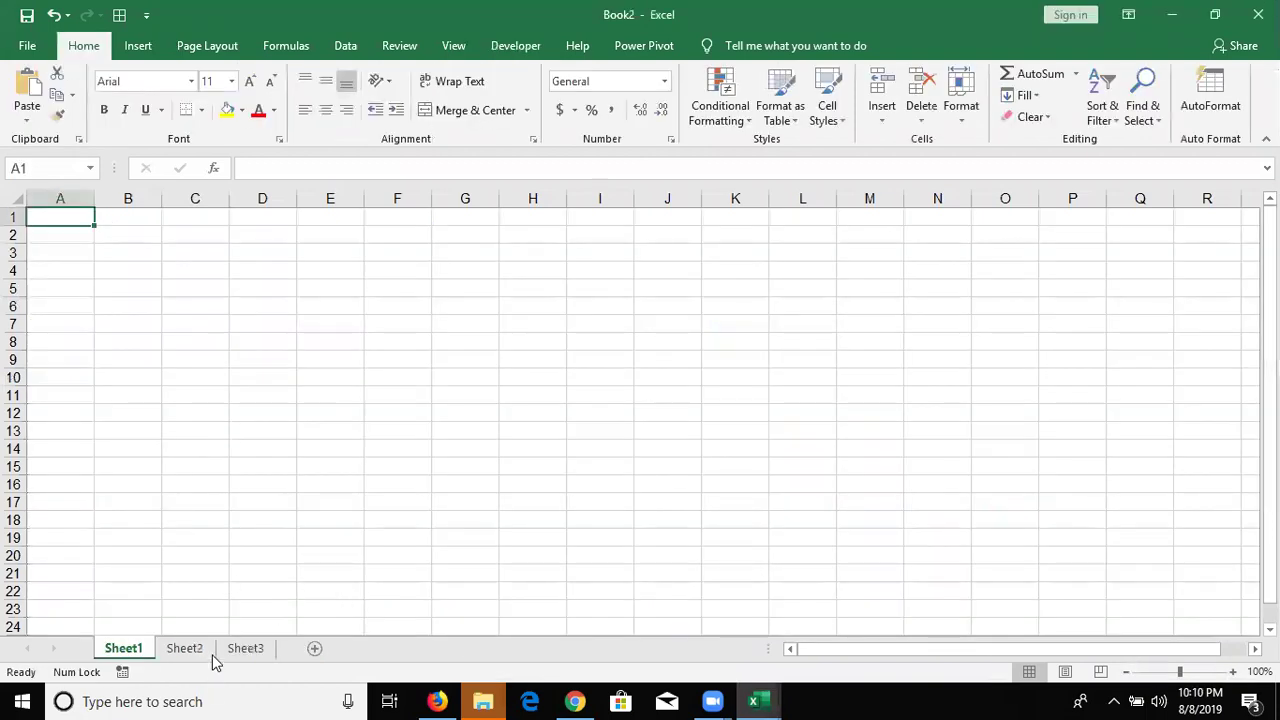
left_click(250, 651)
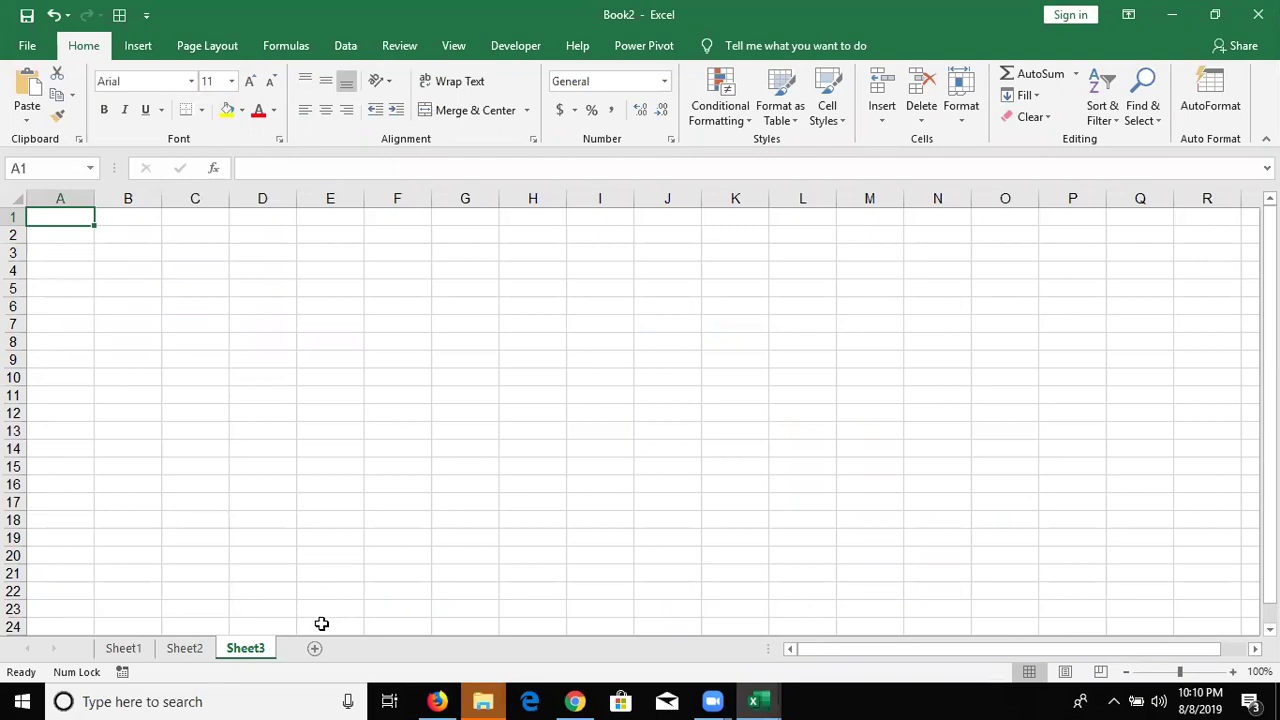
left_click(754, 701)
left_click(740, 657)
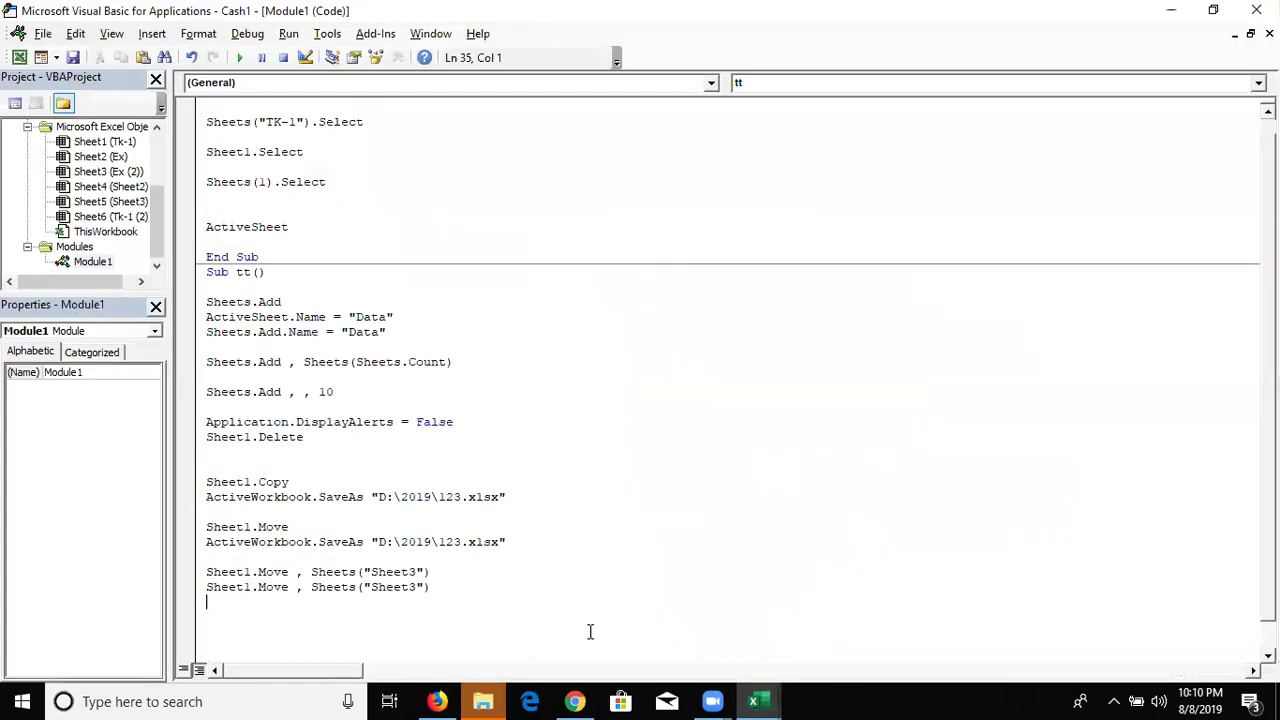
- Insert Workbooks("book2.xlsm"). before Sheets("Sheet3") on the duplicated move line
left_click(312, 590)
type("workbooks")
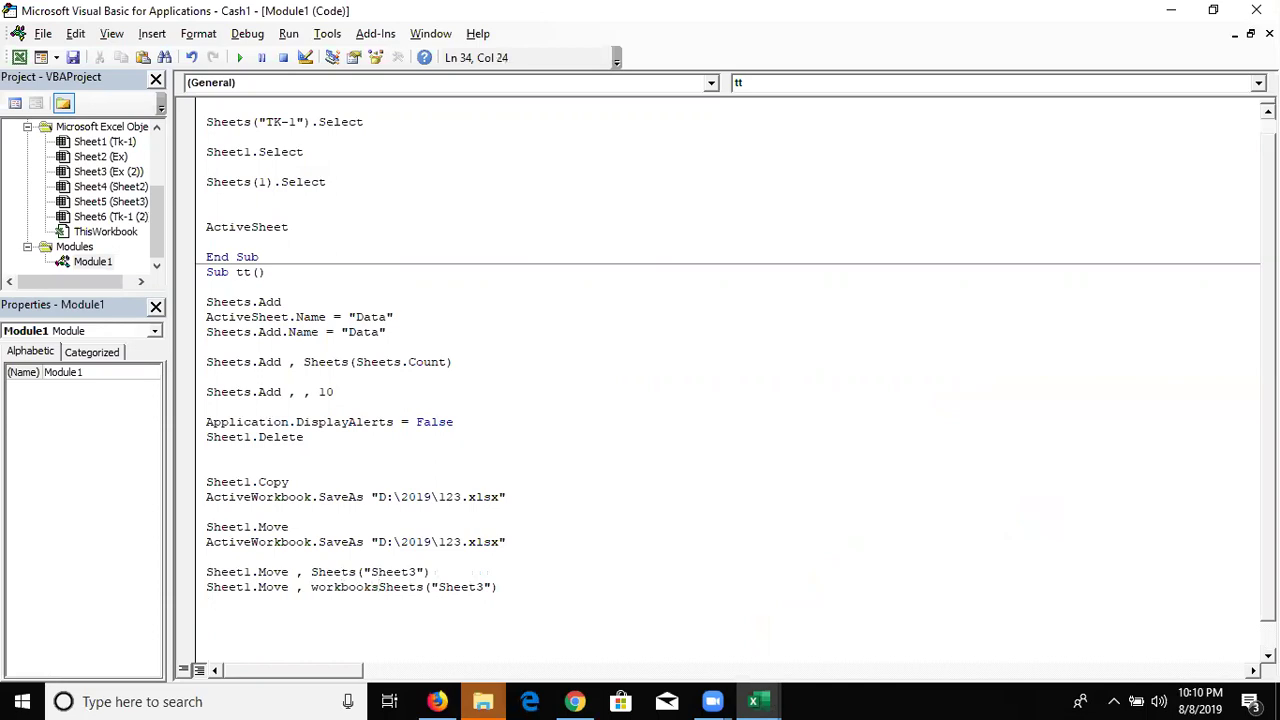
type("(")
type("\"book2.xlsm")
type("\"?)")
key("Left")
key("Left")
key("Delete")
key("Right")
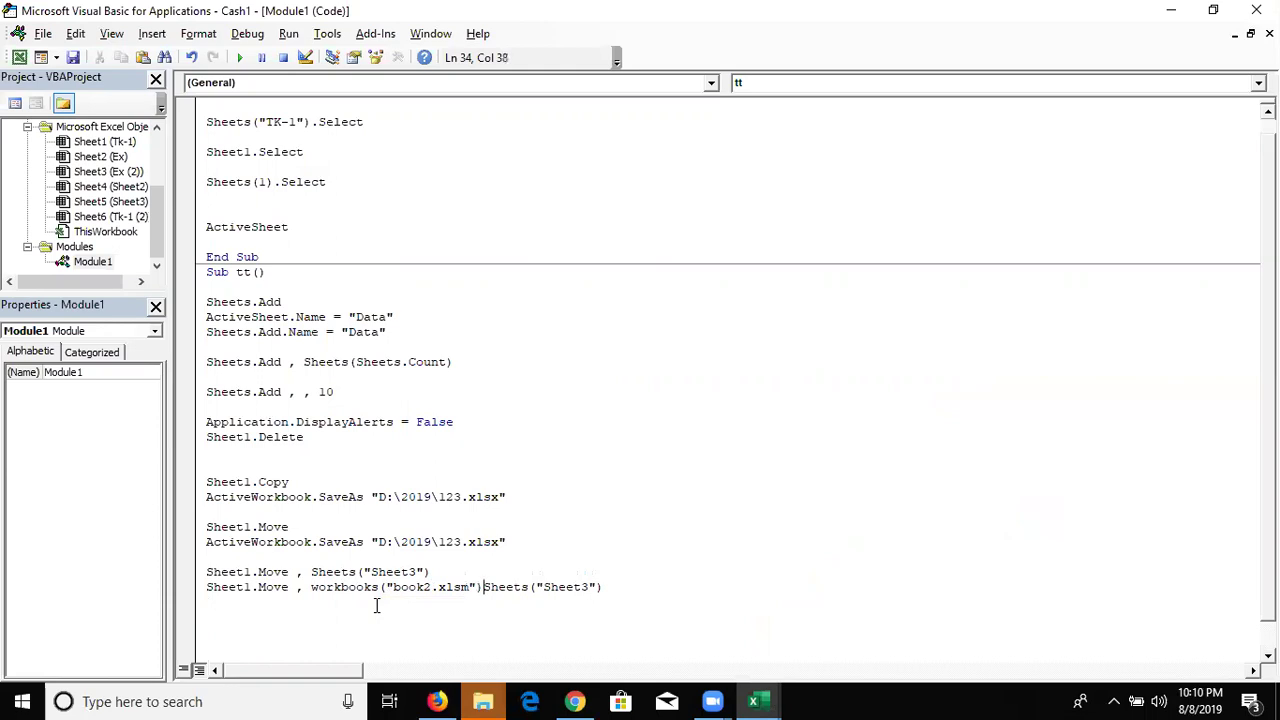
type(".")
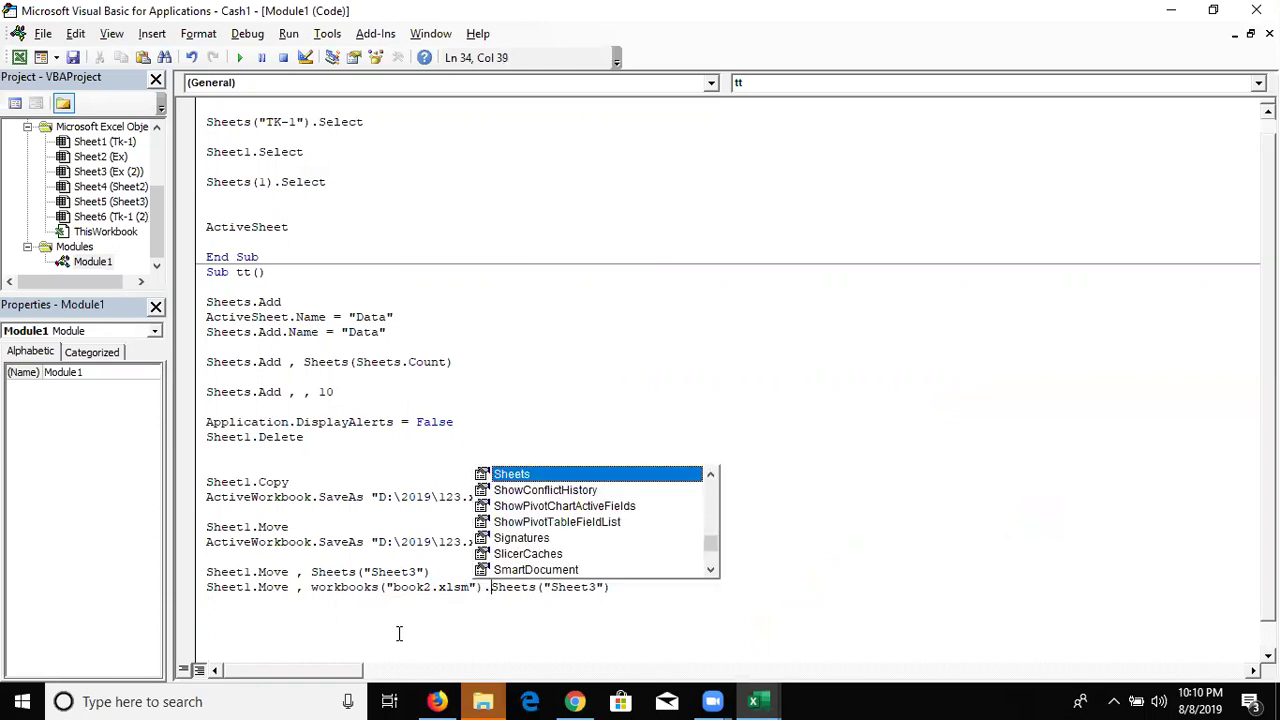
left_click(410, 633)
scroll(418, 633, "down", 1)
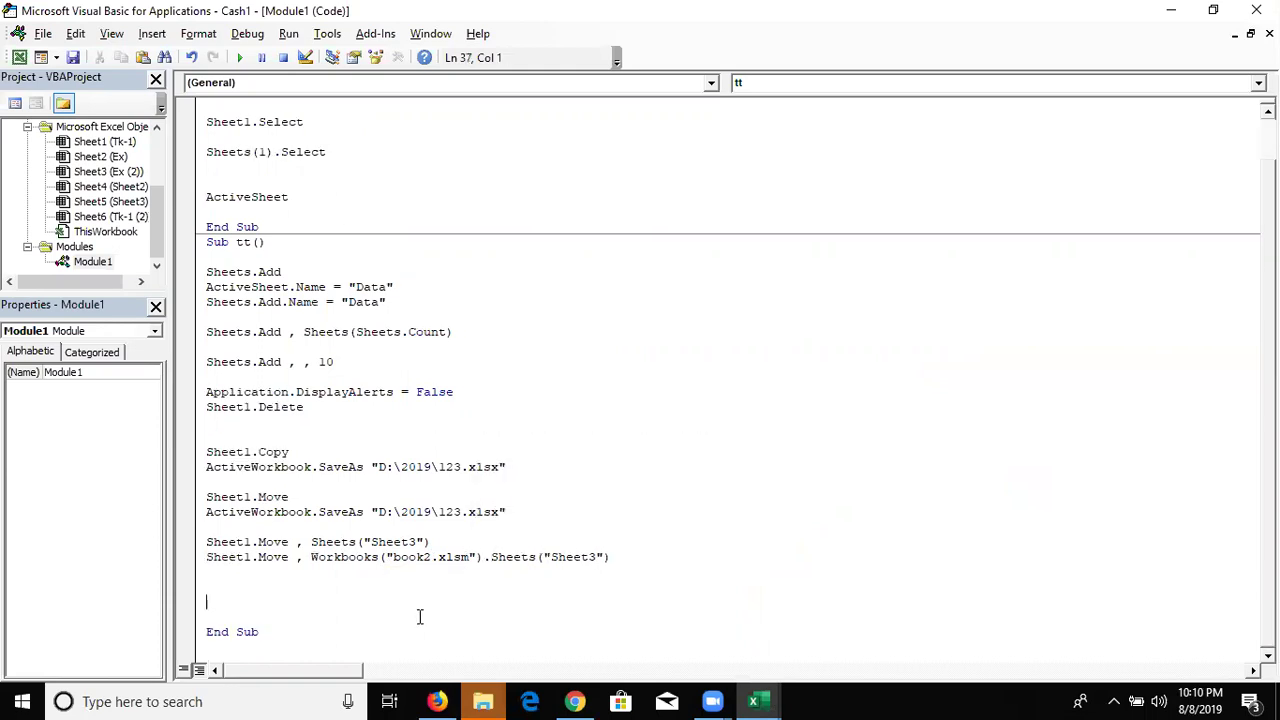
left_click_drag(310, 557, 483, 557)
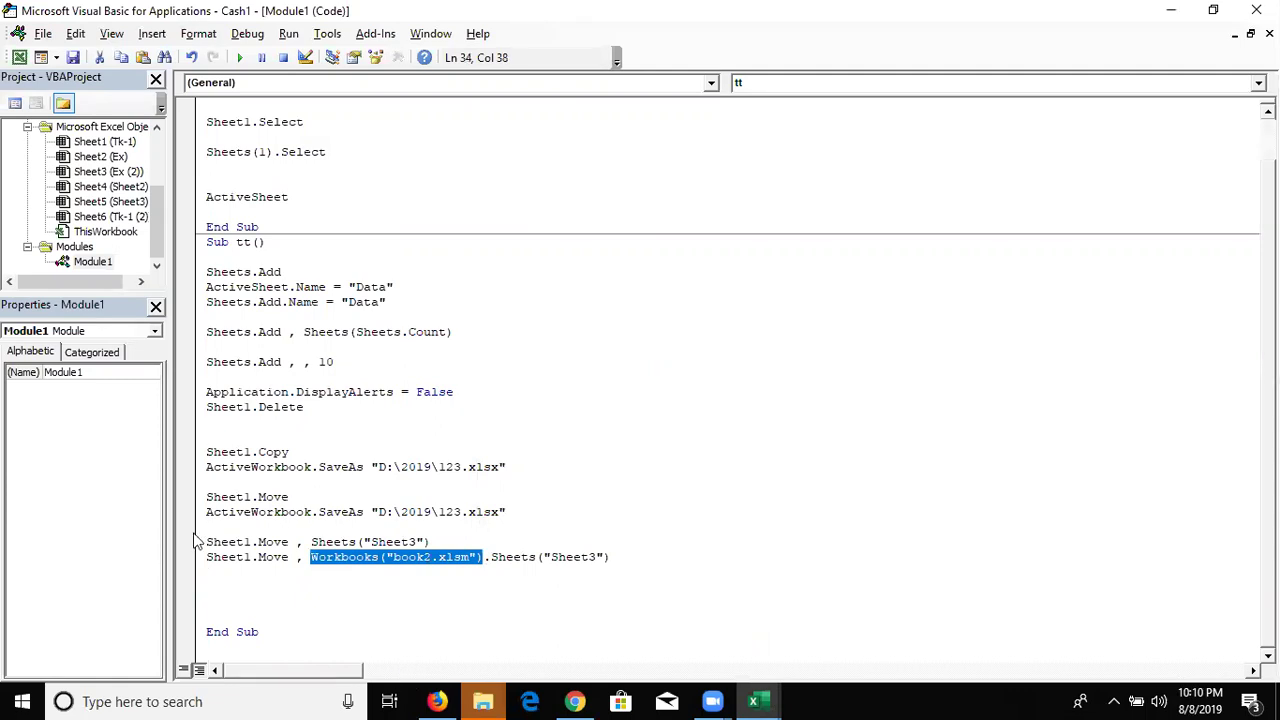
- Insert blank lines above the two Sheet1.Move statements
left_click(227, 527)
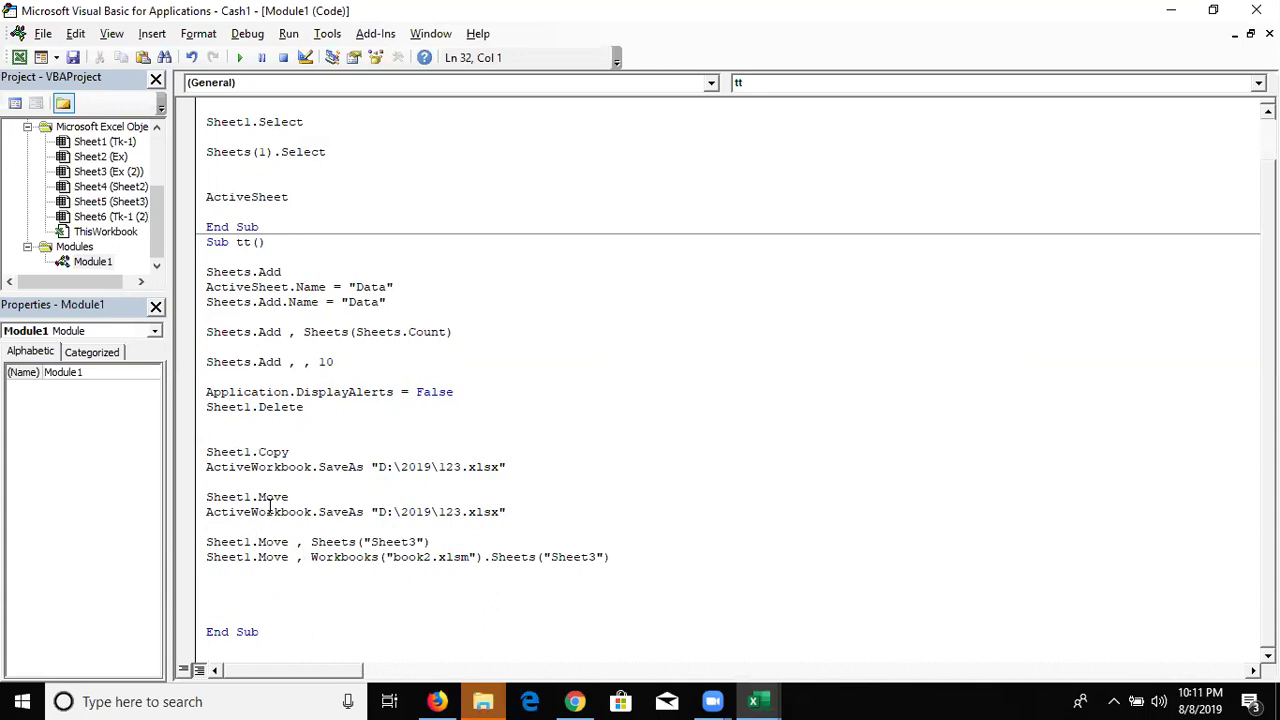
key("Return")
key("Return")
key("Up")
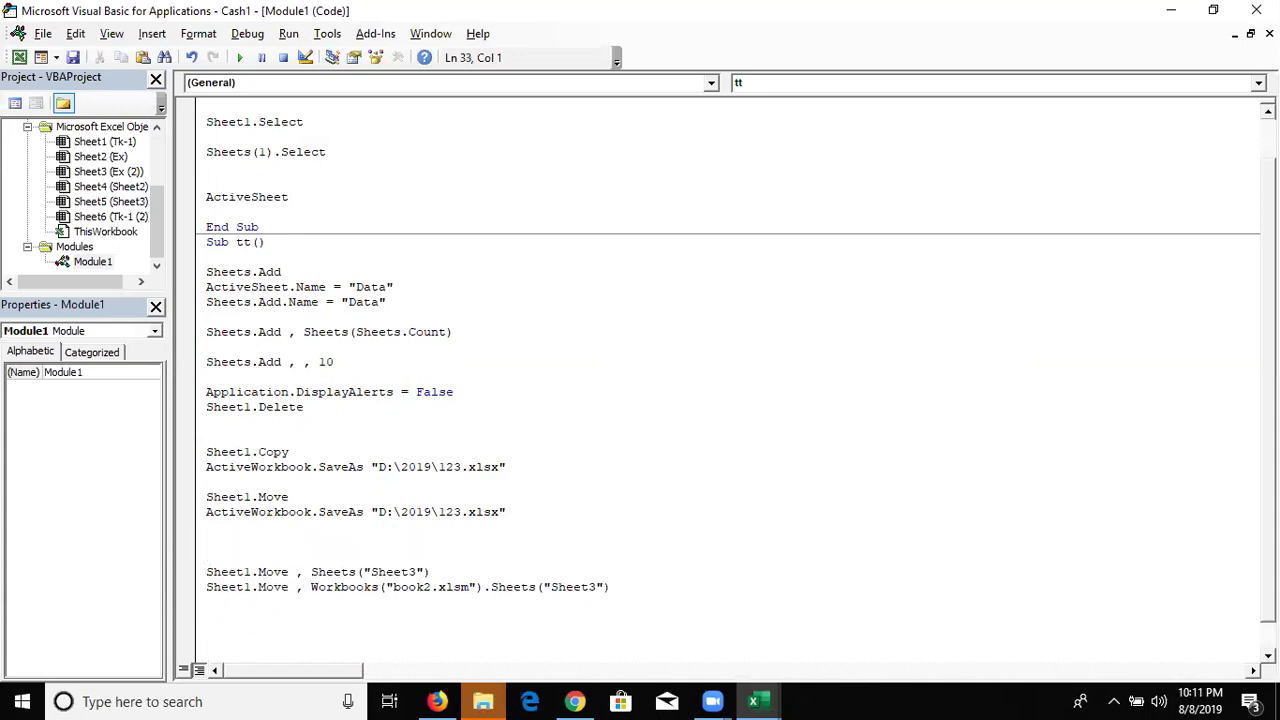
- Add the line Workbooks.Open "D:\140\book2.xlsm" to macro tt
type("workbooks.op ")
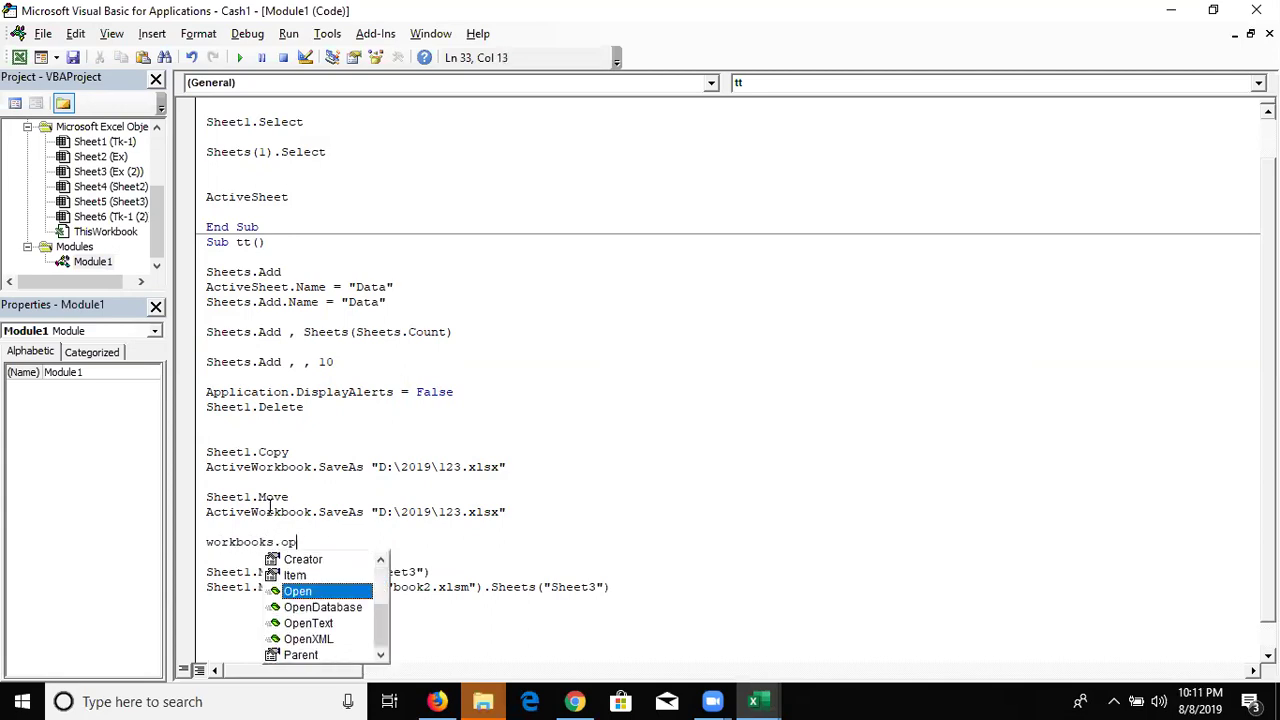
type("\"D")
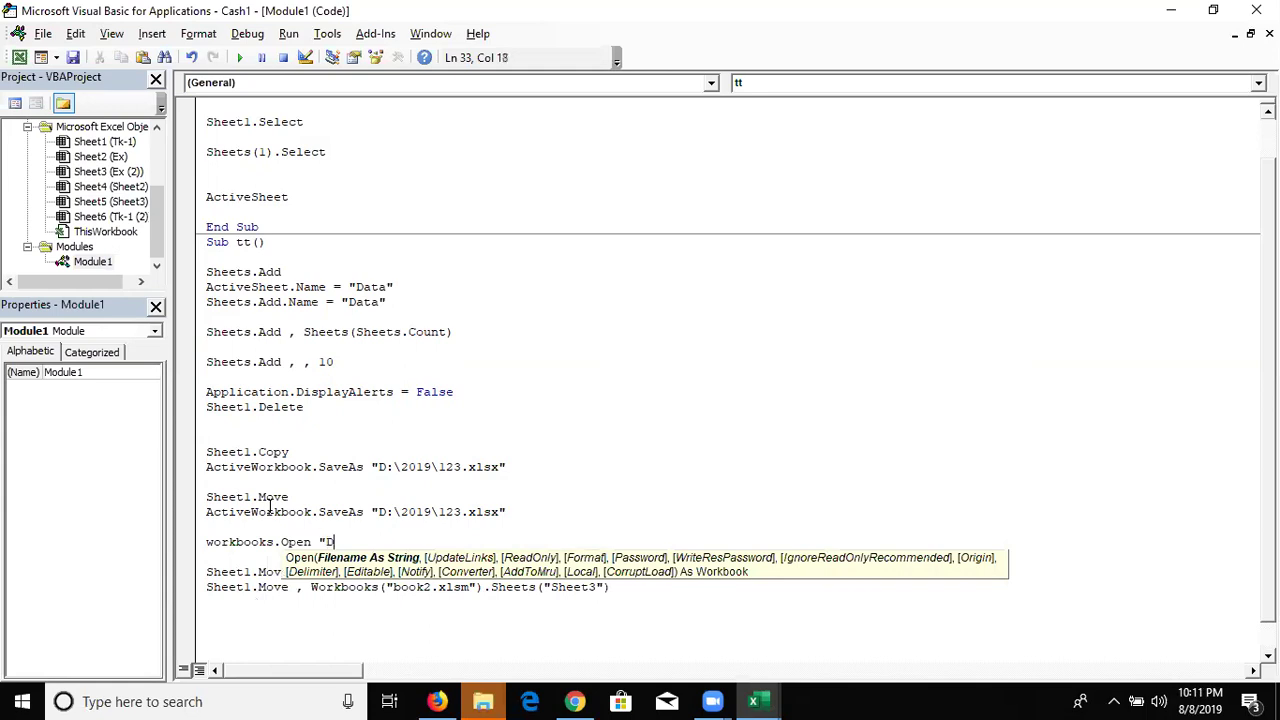
type(":\\")
type("140\\book2.xlsm")
key("BackSpace")
key("BackSpace")
key("BackSpace")
key("BackSpace")
type("xlsm:")
key("BackSpace")
type("\"")
key("Down")
key("Left")
key("shift+Right")
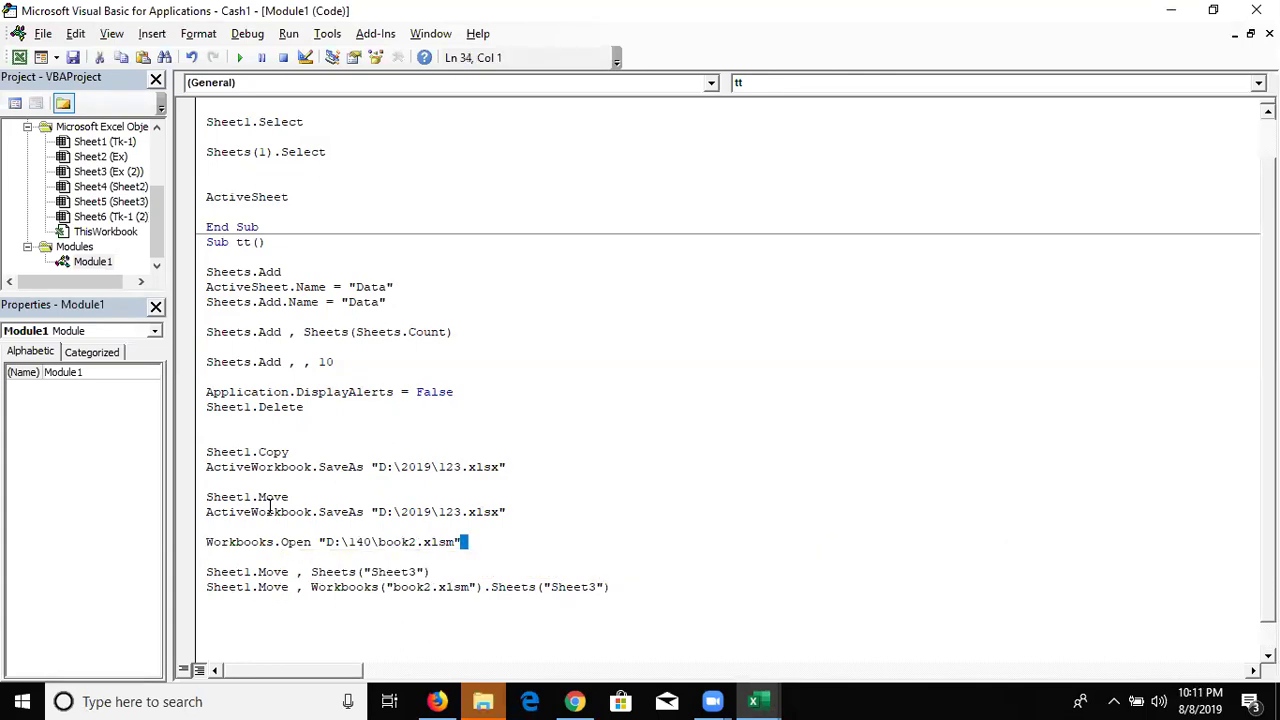
key("Left")
key("Up")
key("Up")
key("Up")
key("Up")
key("Up")
key("Up")
key("Down")
key("Down")
key("Down")
- Insert Workbooks("Cash1.xlsm").Activate on a new line before the Sheet1 move statements
key("Return")
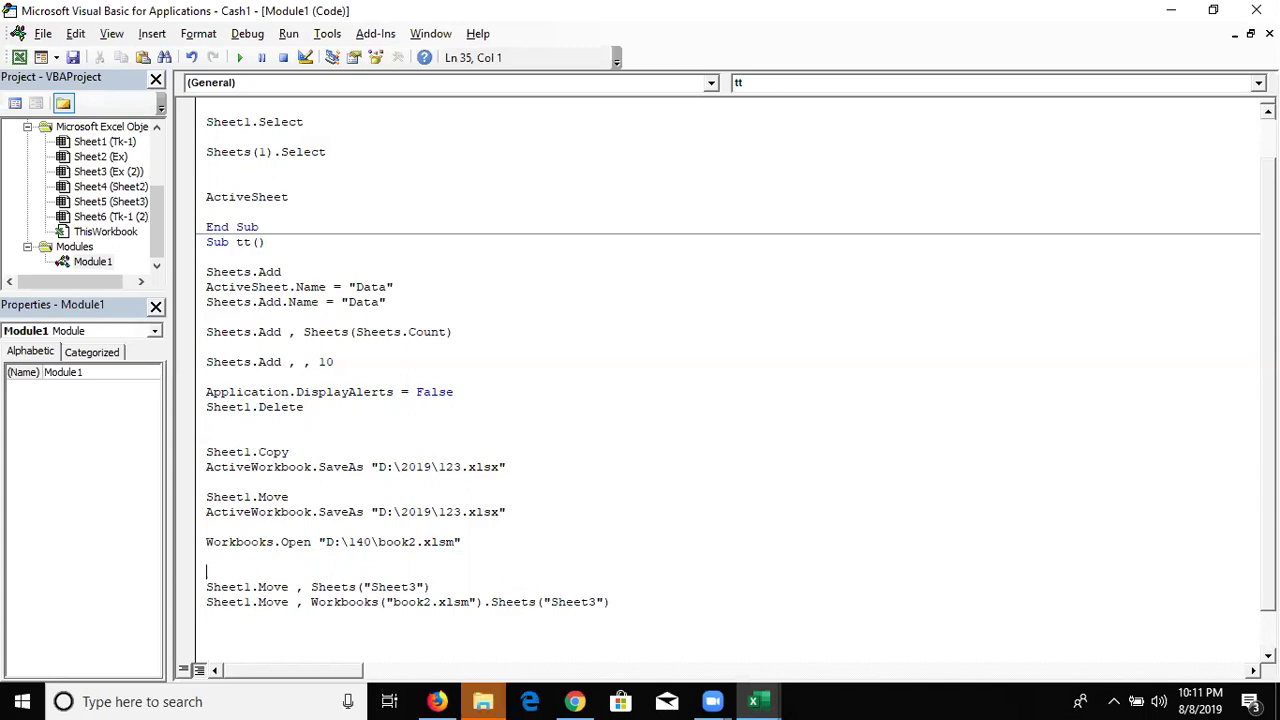
type("workbooks(\"Cash")
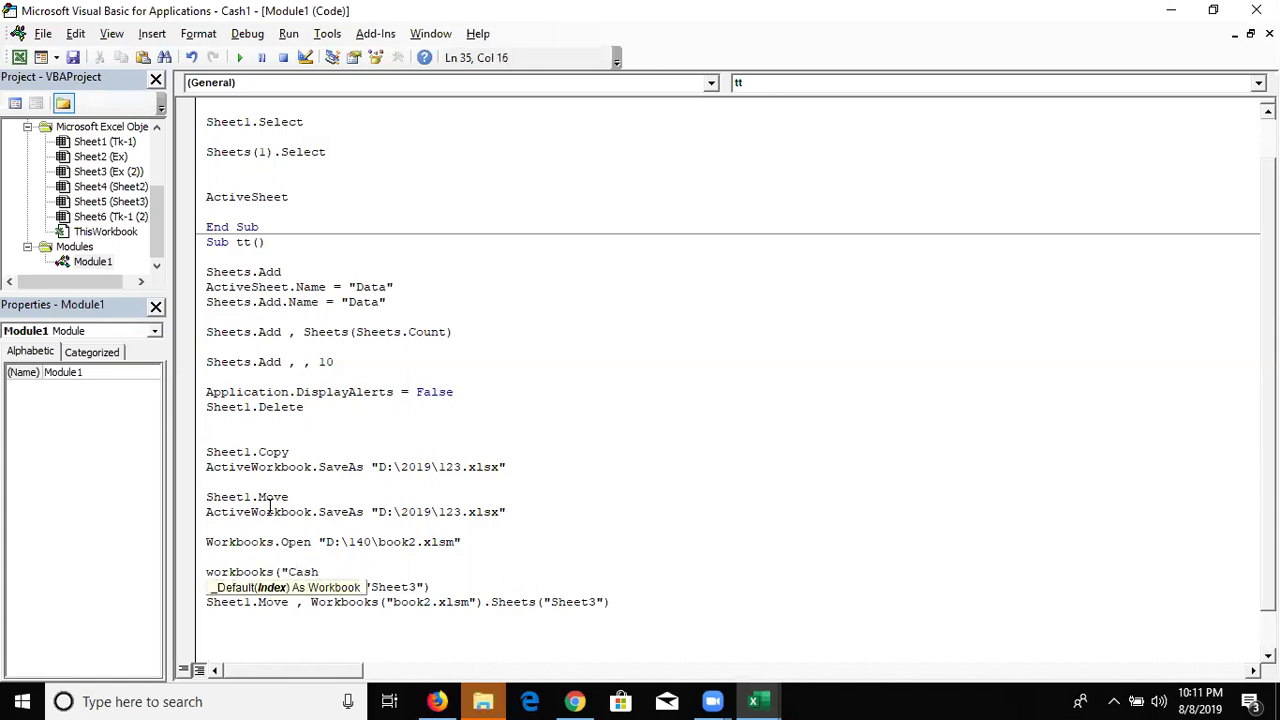
type("1.xlsx")
key("BackSpace")
type("m\"")
type(").")
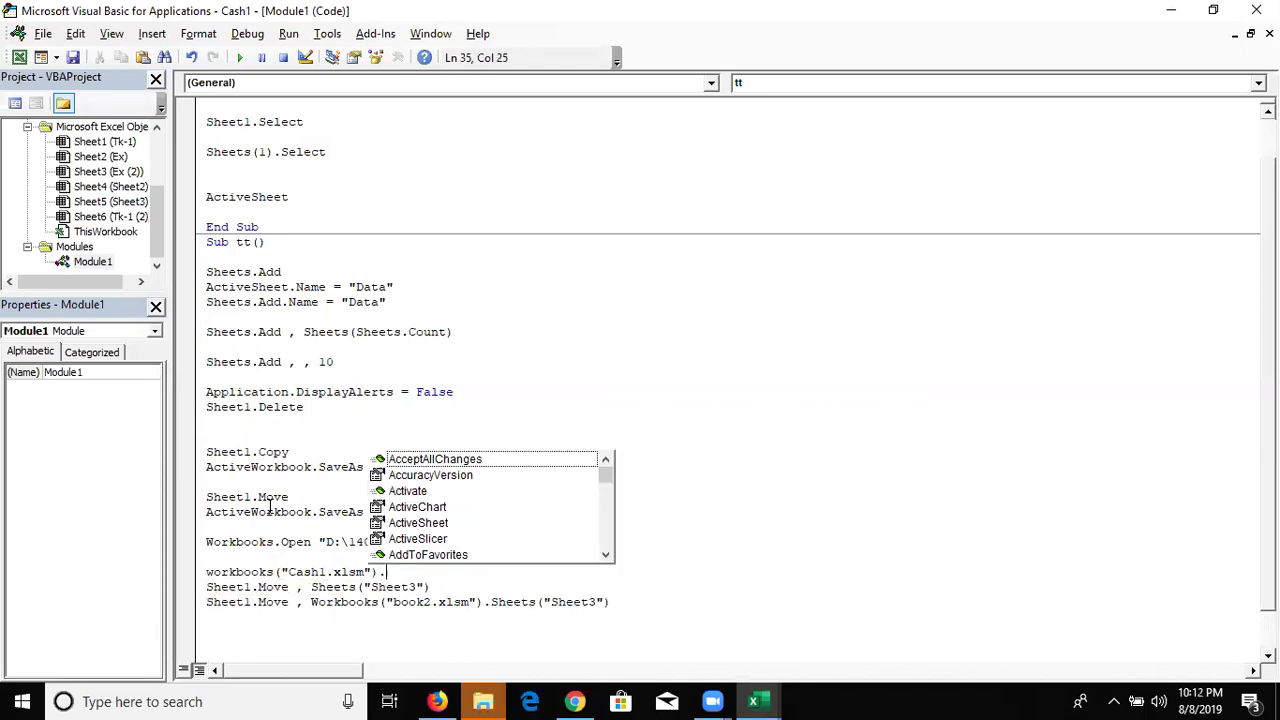
key("Down")
key("Down")
key("Tab")
left_click(476, 424)
left_click(757, 701)
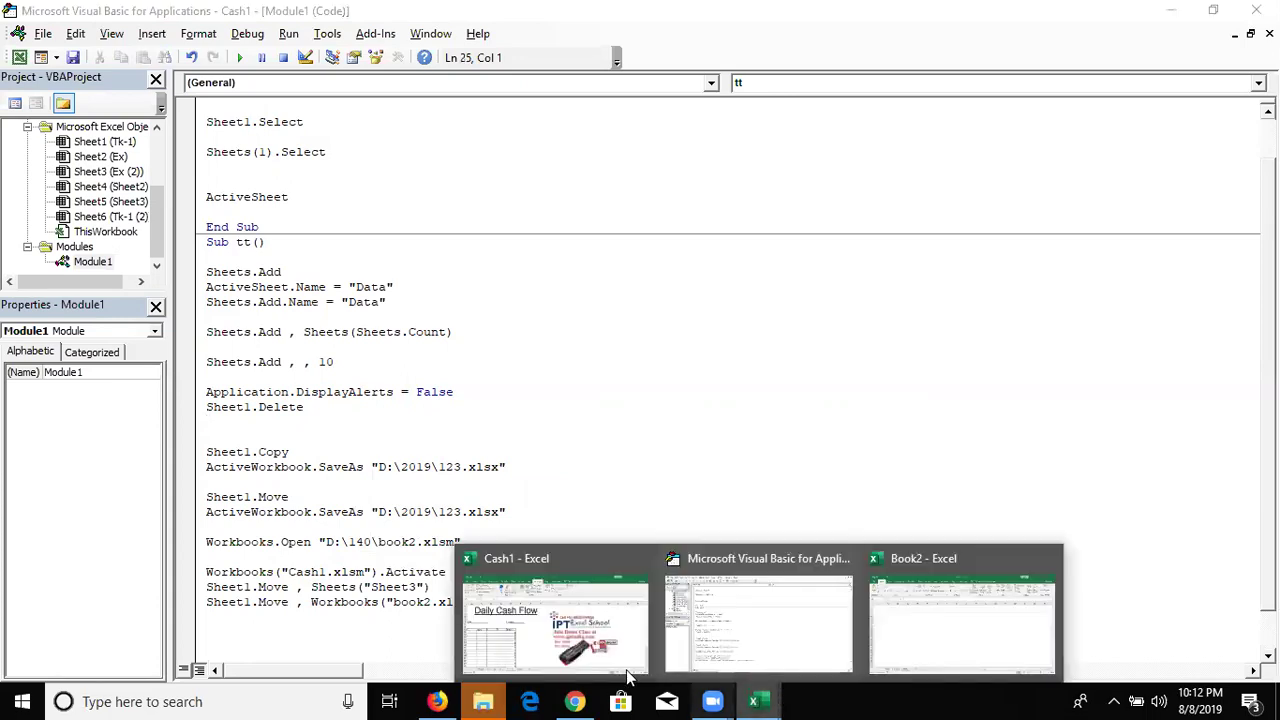
left_click(602, 662)
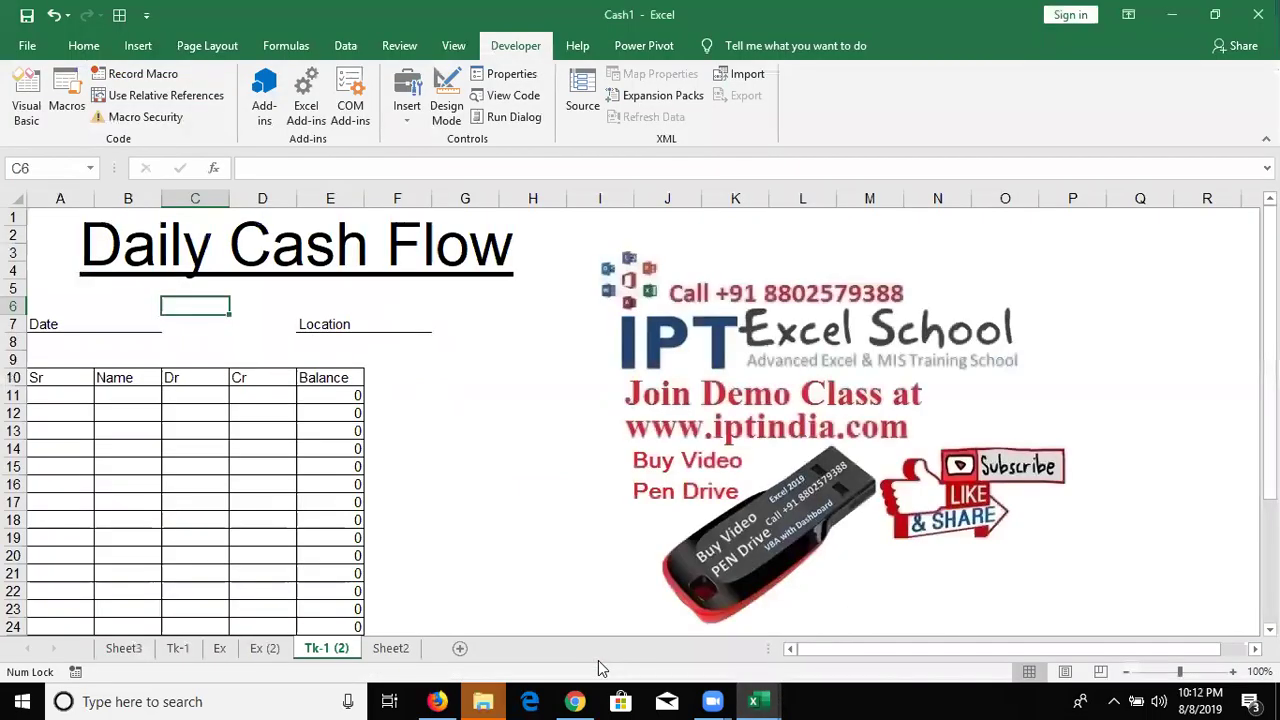
left_click(752, 698)
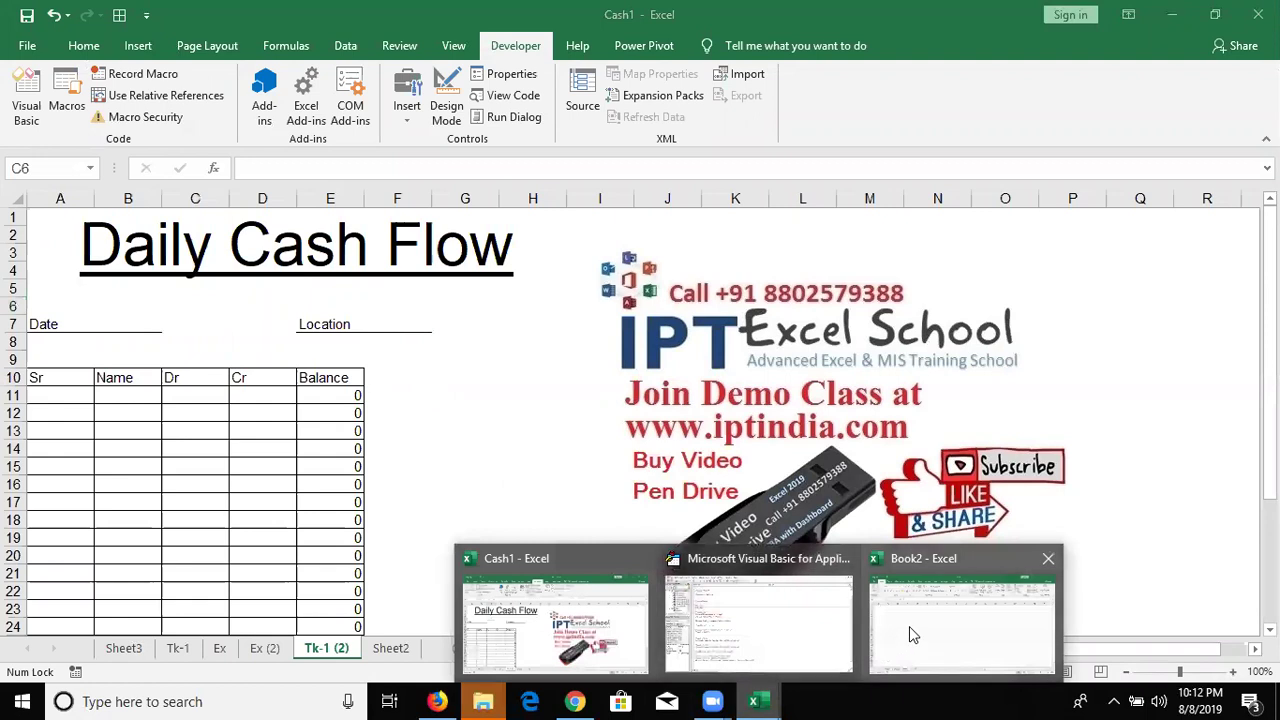
left_click(905, 622)
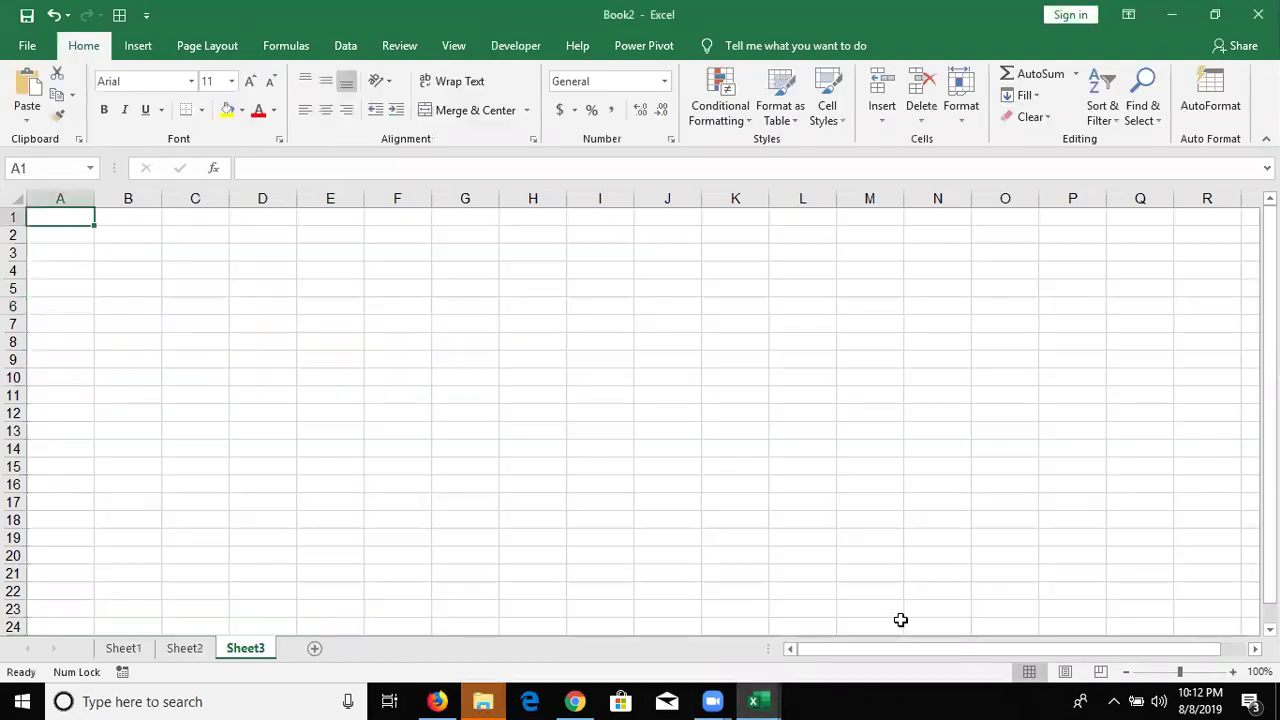
left_click(758, 700)
left_click(758, 655)
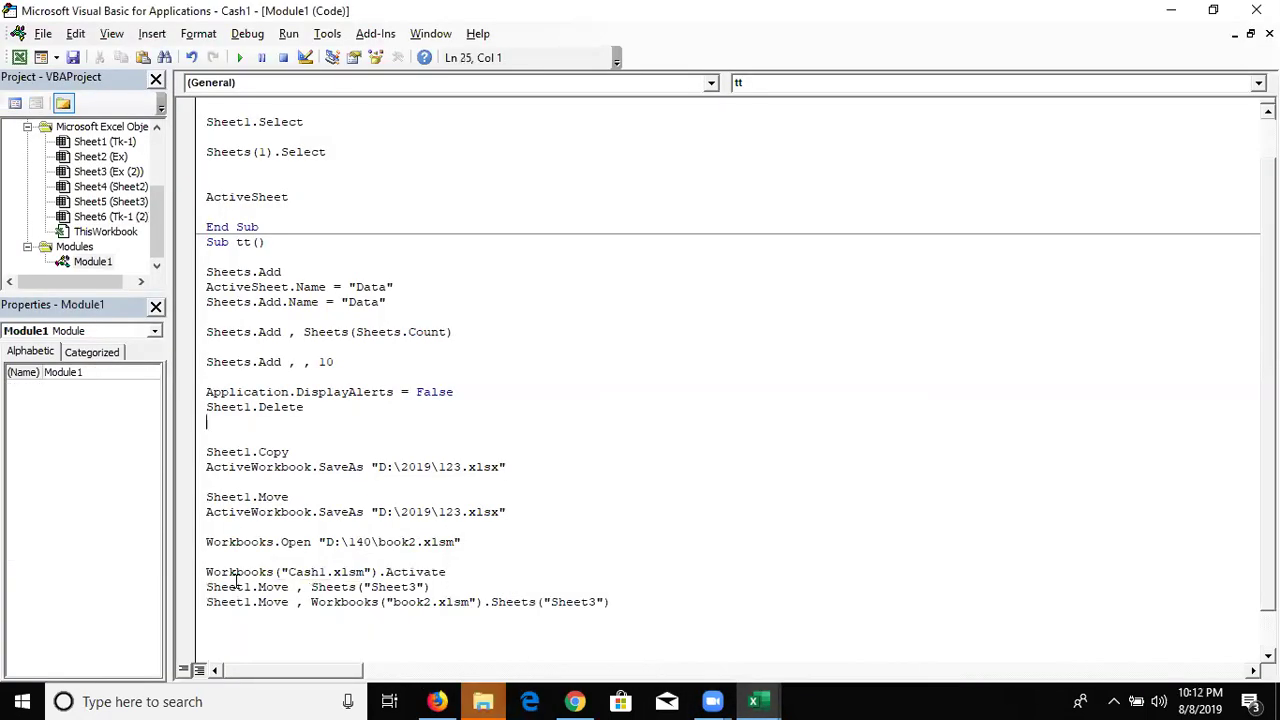
left_click(235, 571)
left_click_drag(228, 602, 382, 606)
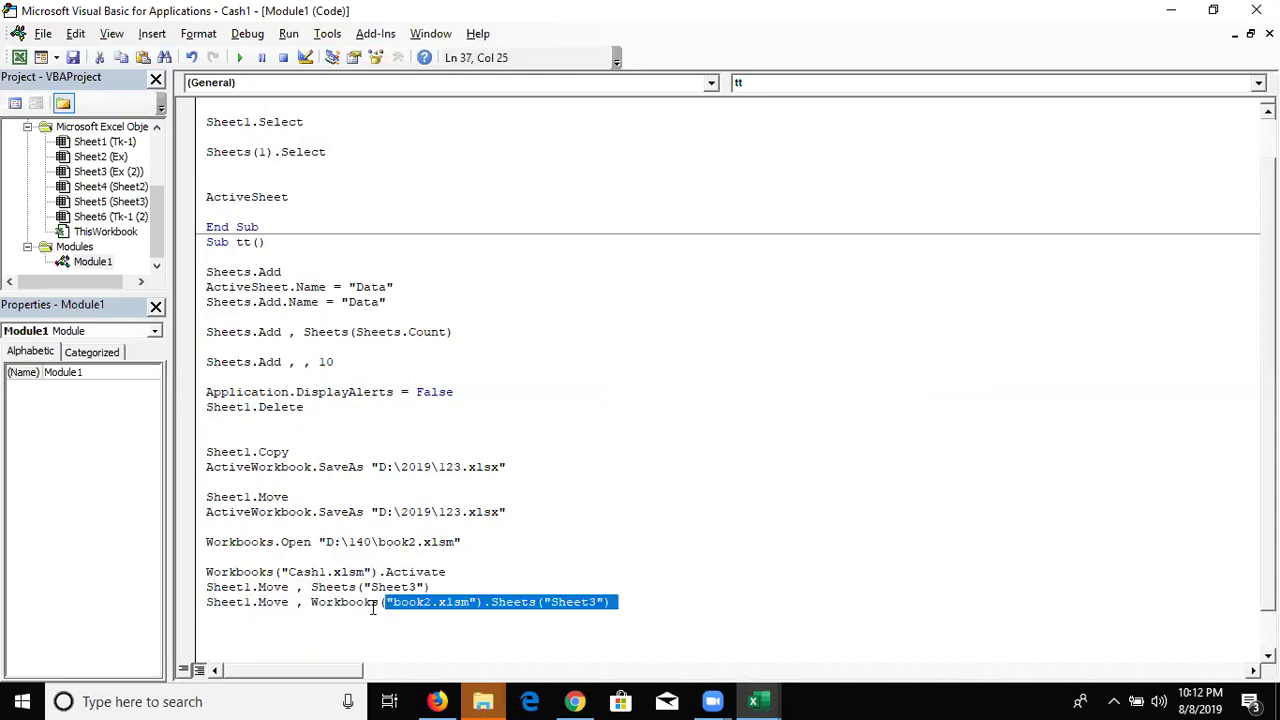
left_click(201, 606)
left_click_drag(201, 606, 203, 577)
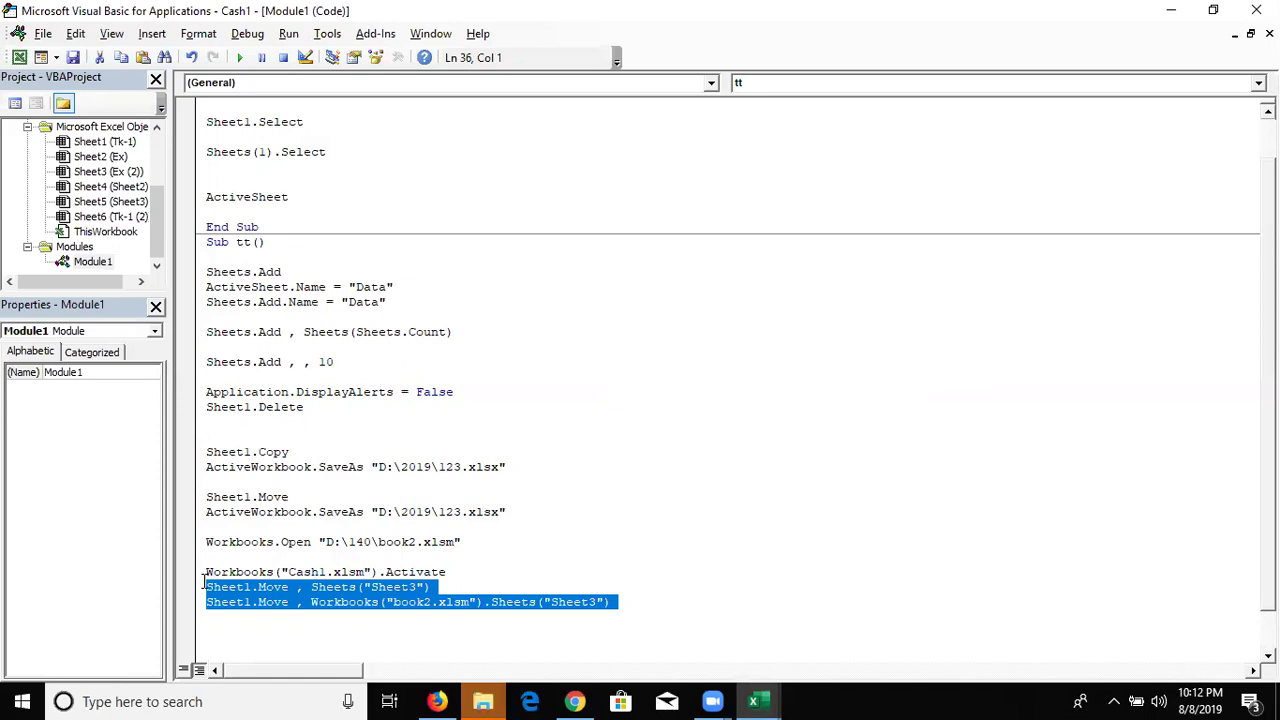
key("ctrl+End")
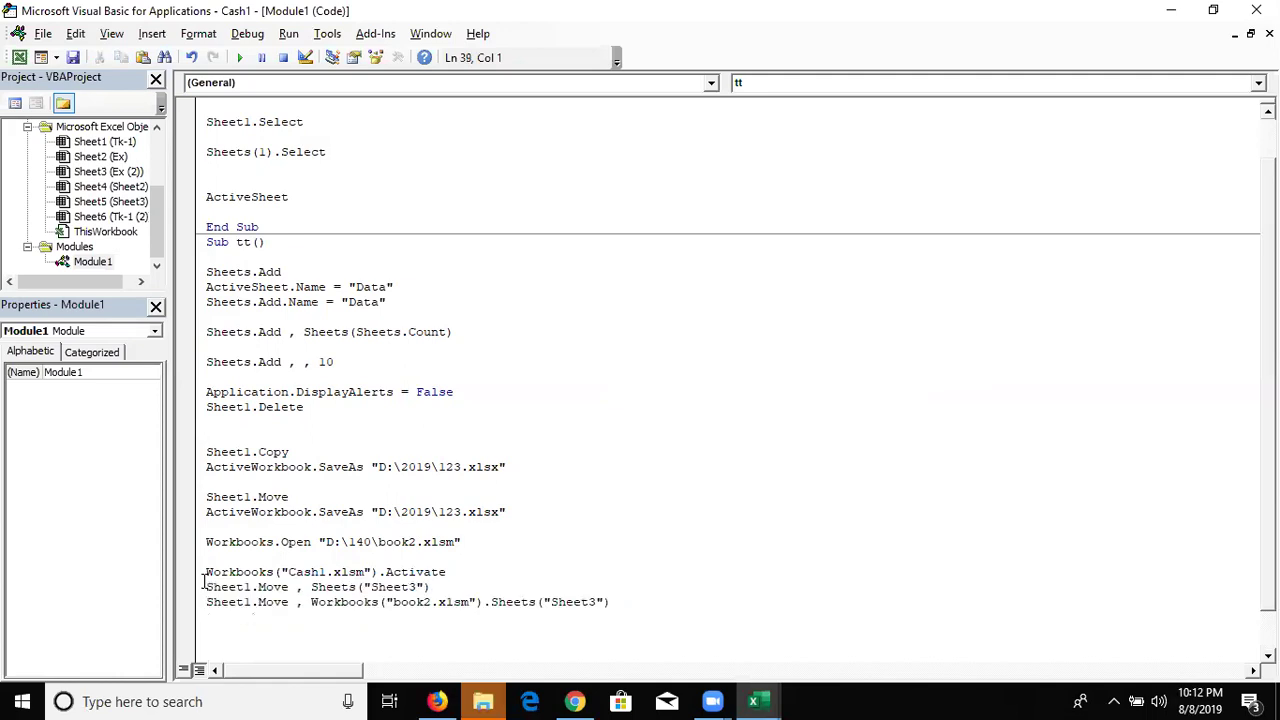
- Add the line Sheet1.Visible = xlSheetHidden to macro tt
scroll(324, 622, "down", 1)
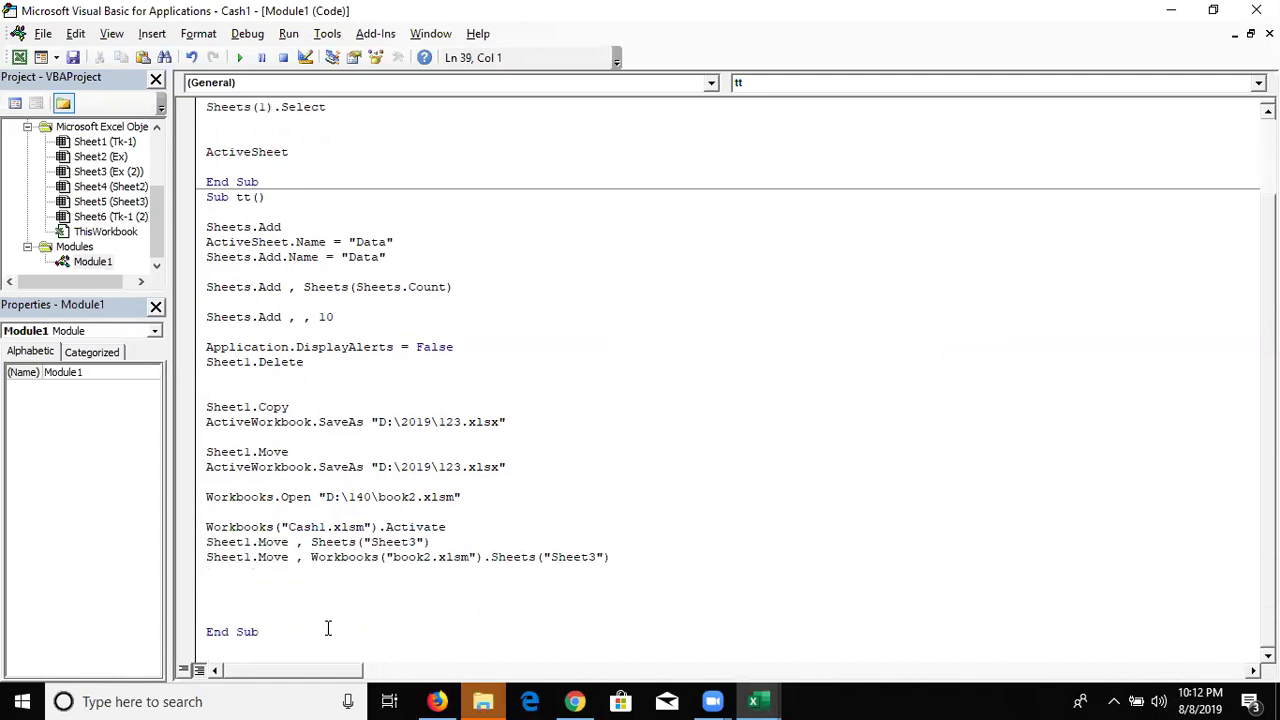
type("sheet1.")
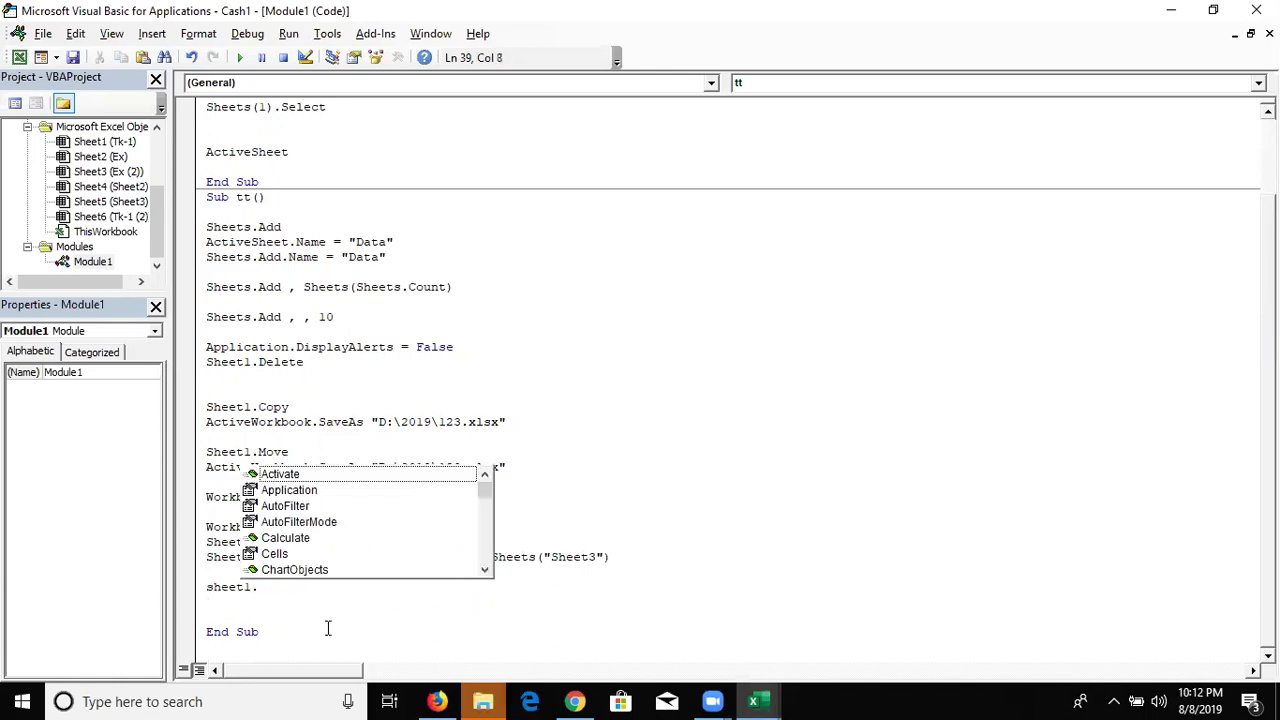
type("vi")
key("Tab")
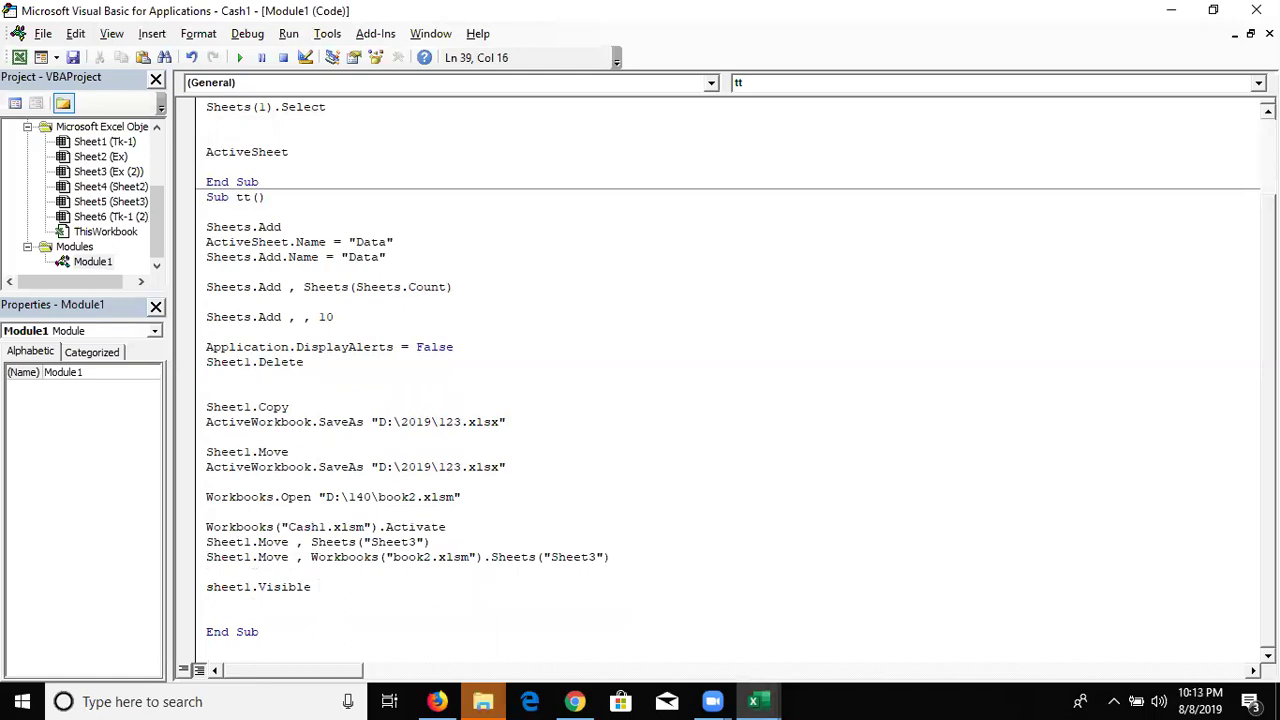
type("=")
key("Escape")
key("BackSpace")
key("BackSpace")
key("BackSpace")
key("BackSpace")
key("BackSpace")
key("BackSpace")
key("BackSpace")
key("BackSpace")
type(".")
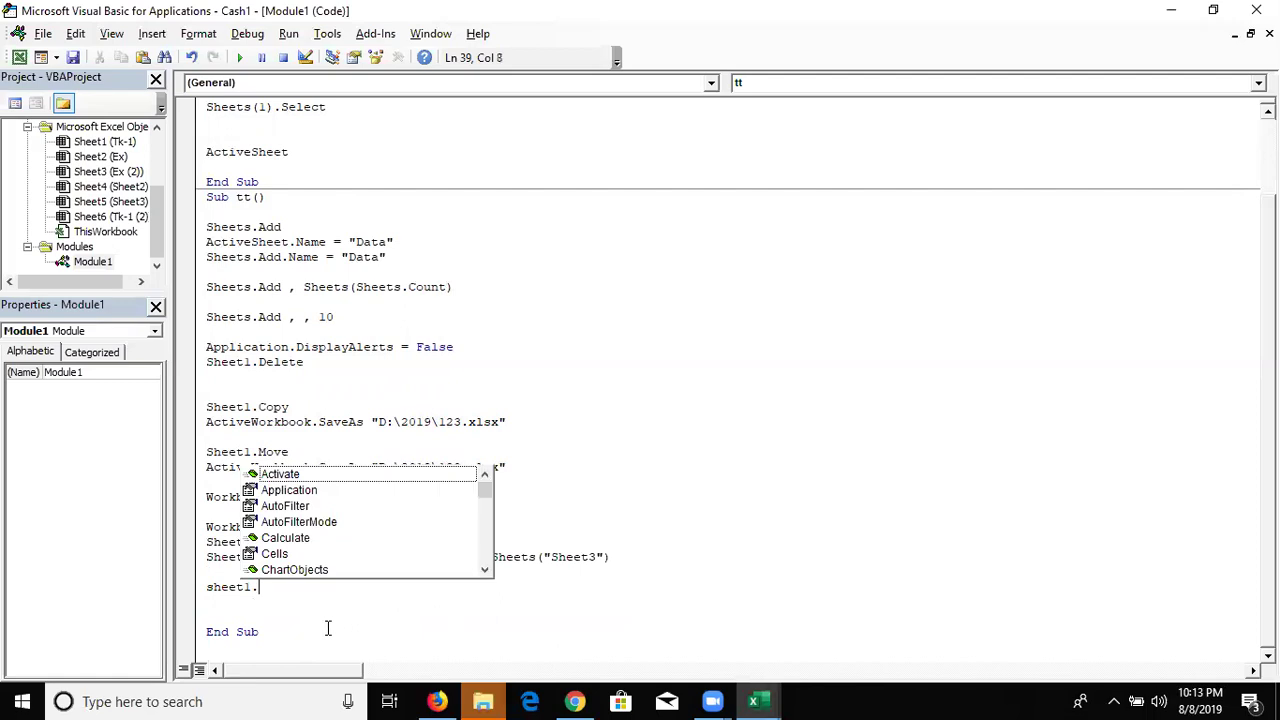
type("v")
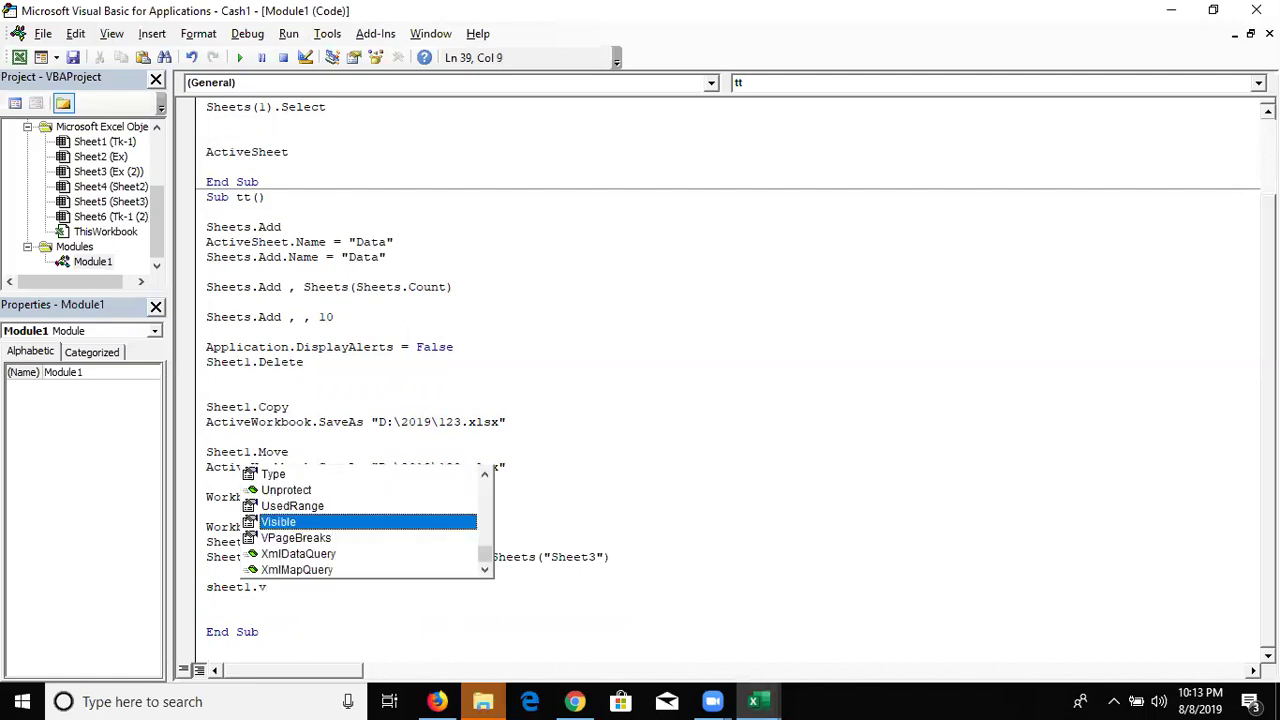
key("Tab")
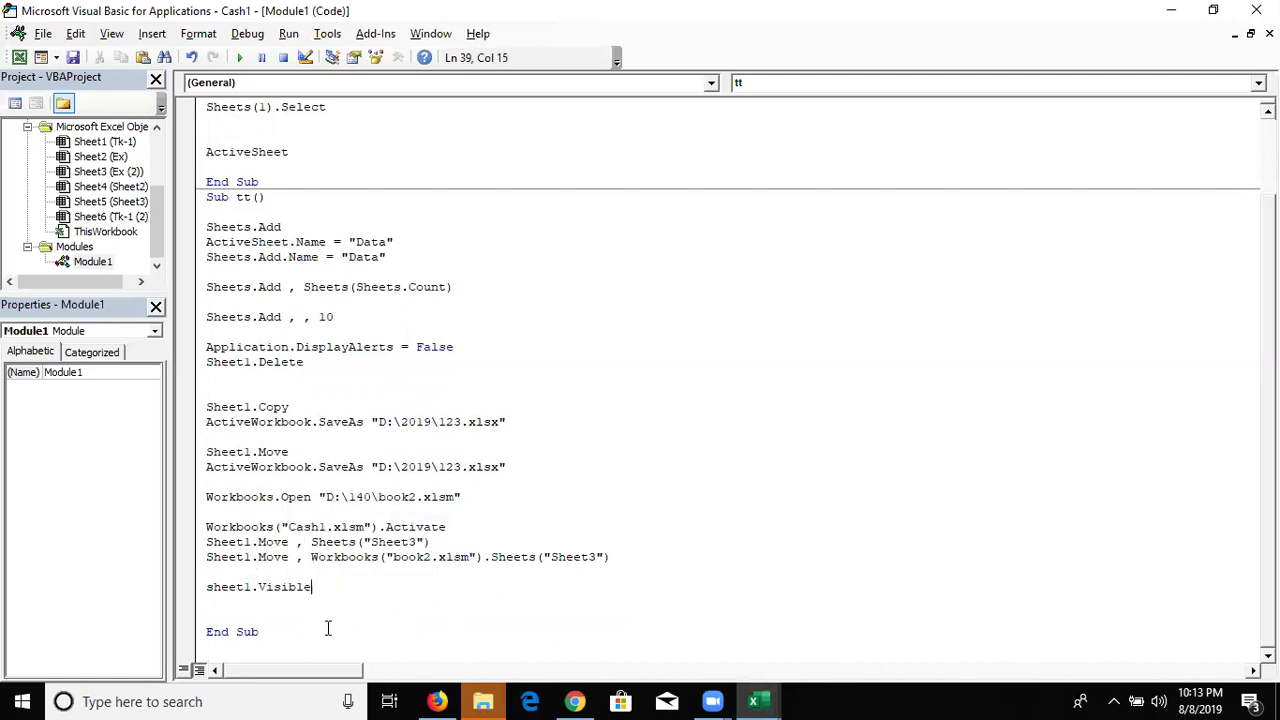
type("=")
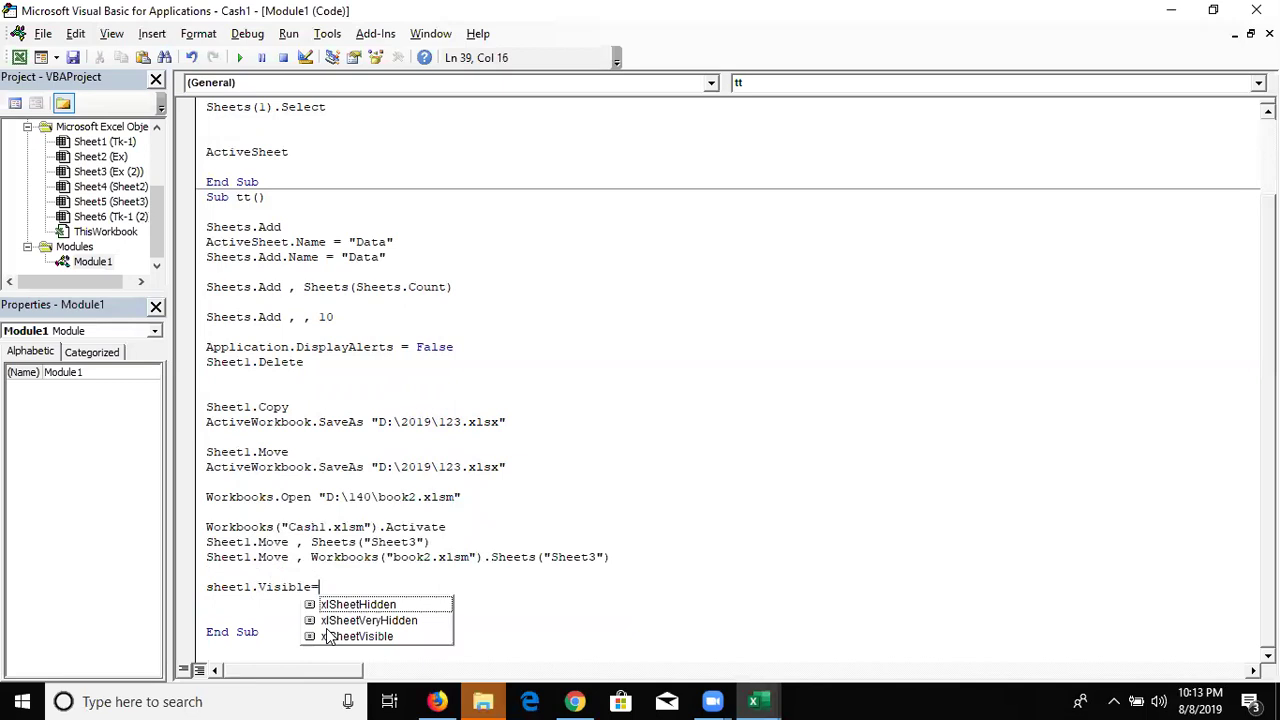
key("Down")
key("Down")
key("Tab")
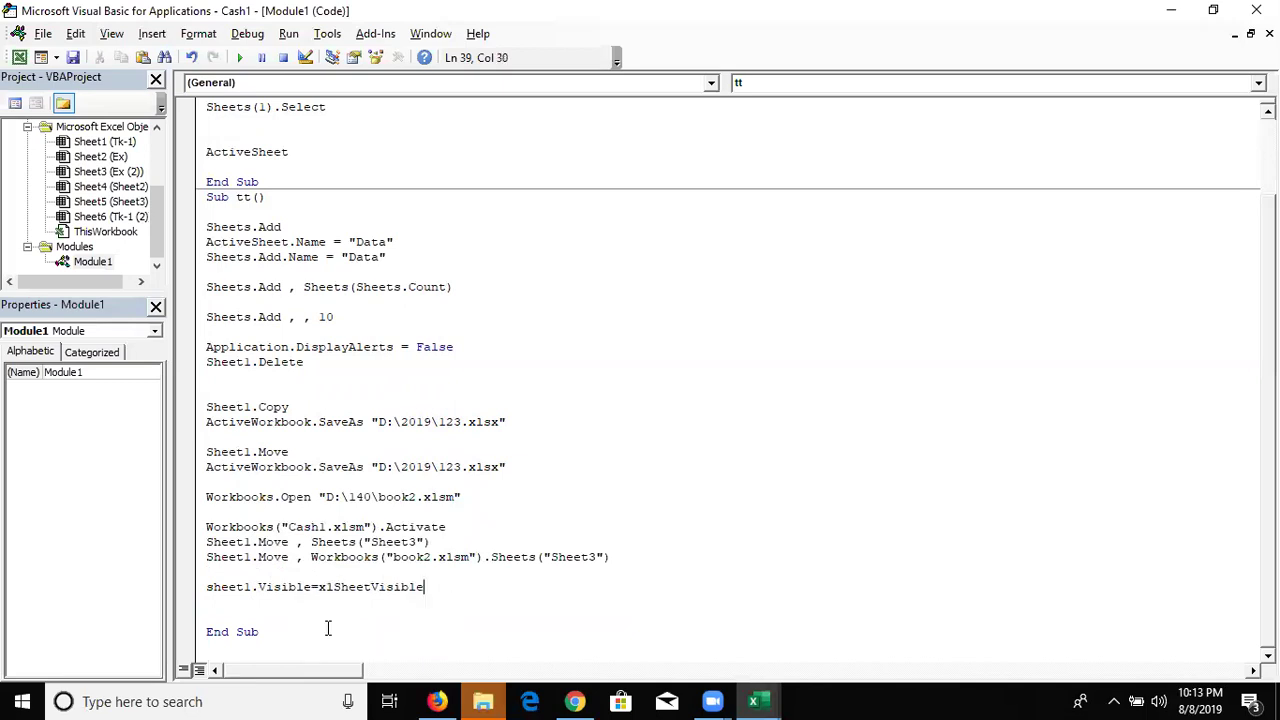
key("BackSpace")
key("BackSpace")
key("BackSpace")
key("BackSpace")
key("BackSpace")
key("BackSpace")
key("BackSpace")
key("BackSpace")
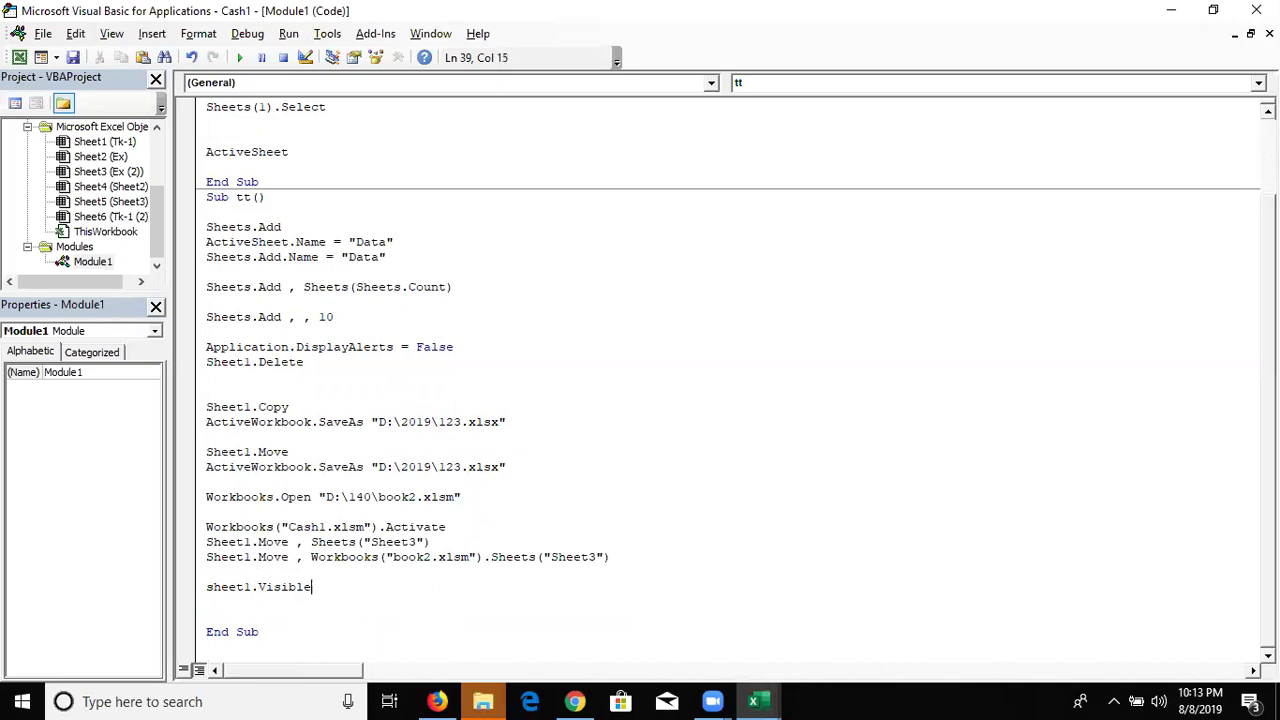
type("=")
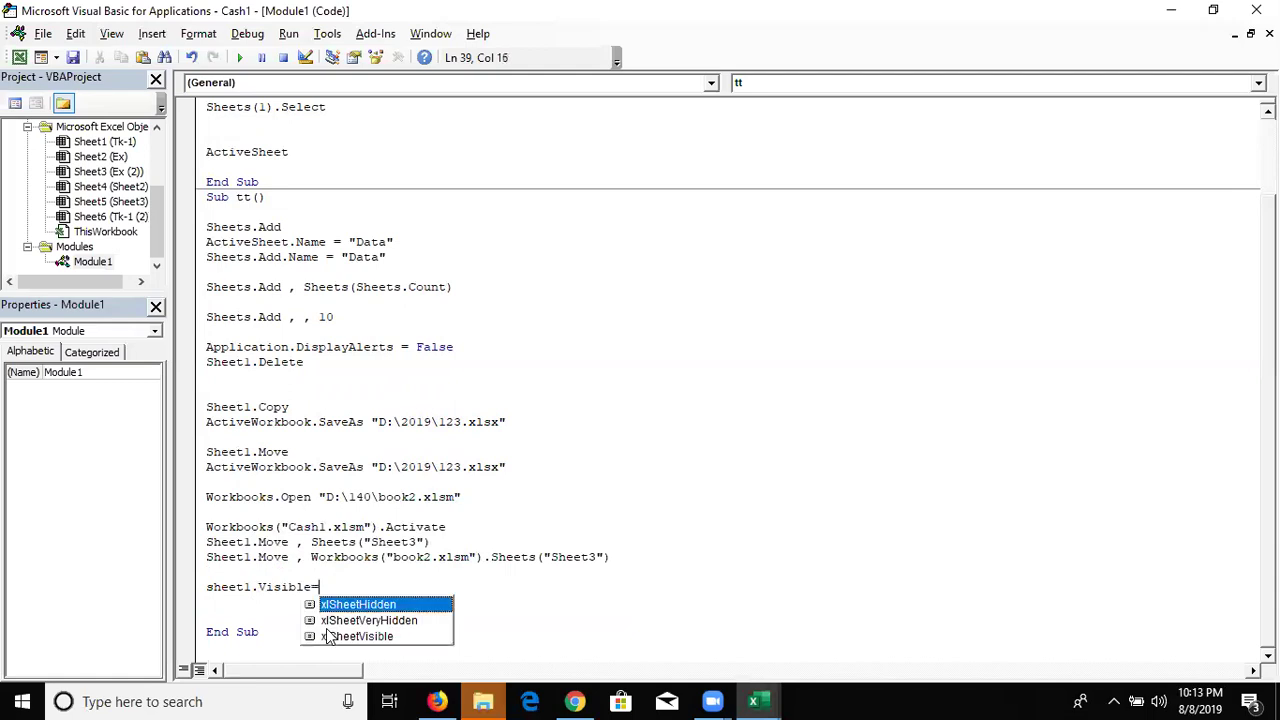
key("Down")
key("Down")
key("Up")
key("Up")
key("Tab")
left_click(532, 437)
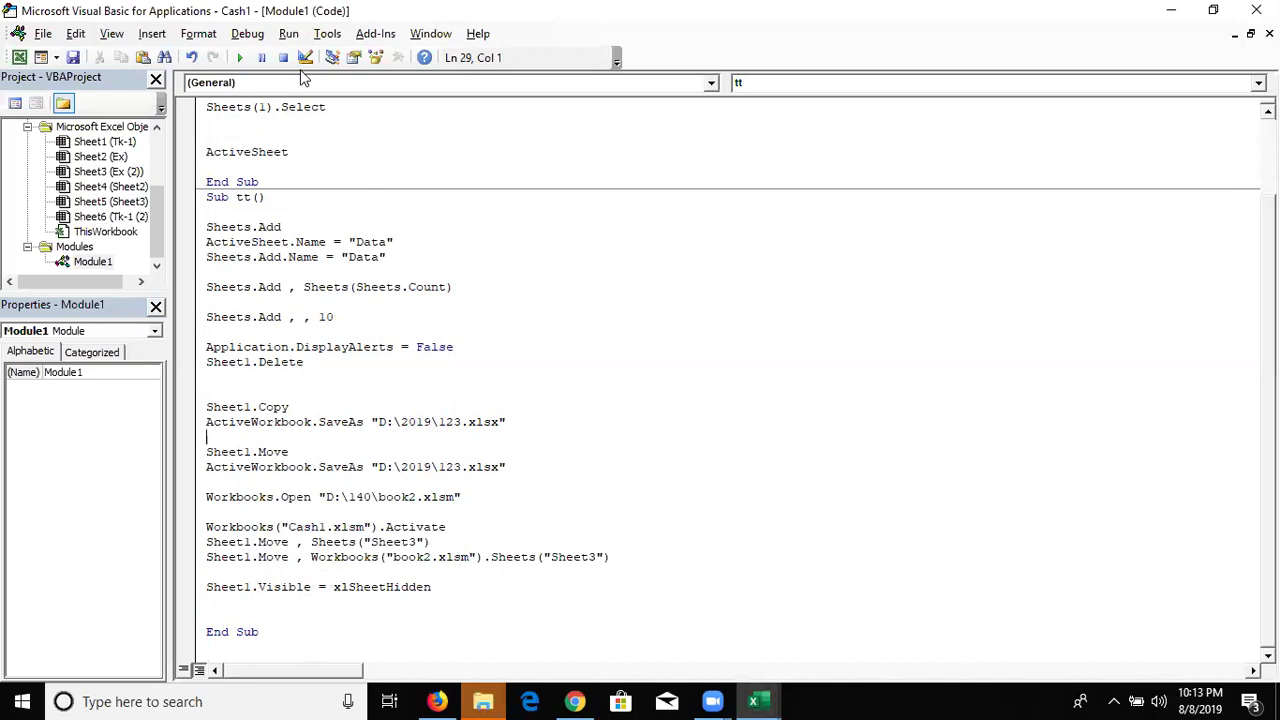
- Bring the Cash1 workbook forward and hide the Tk-1 (2) sheet
mouse_move(753, 701)
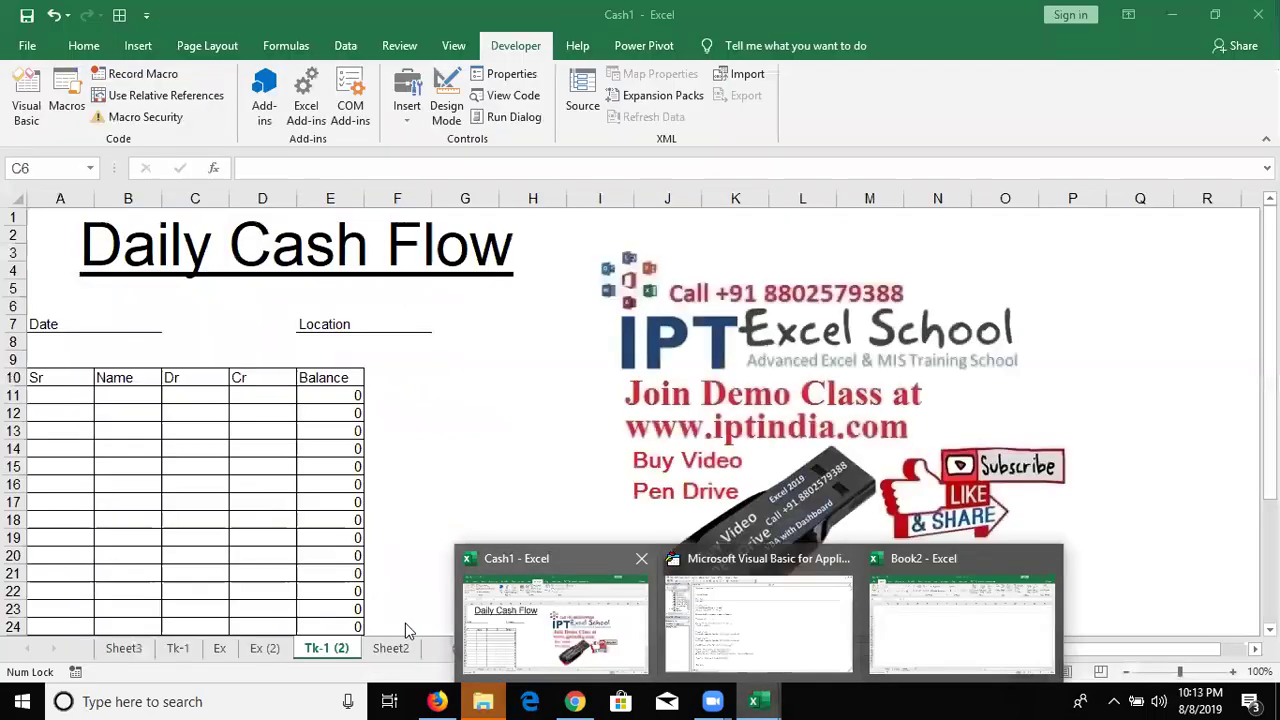
left_click(430, 625)
right_click(345, 652)
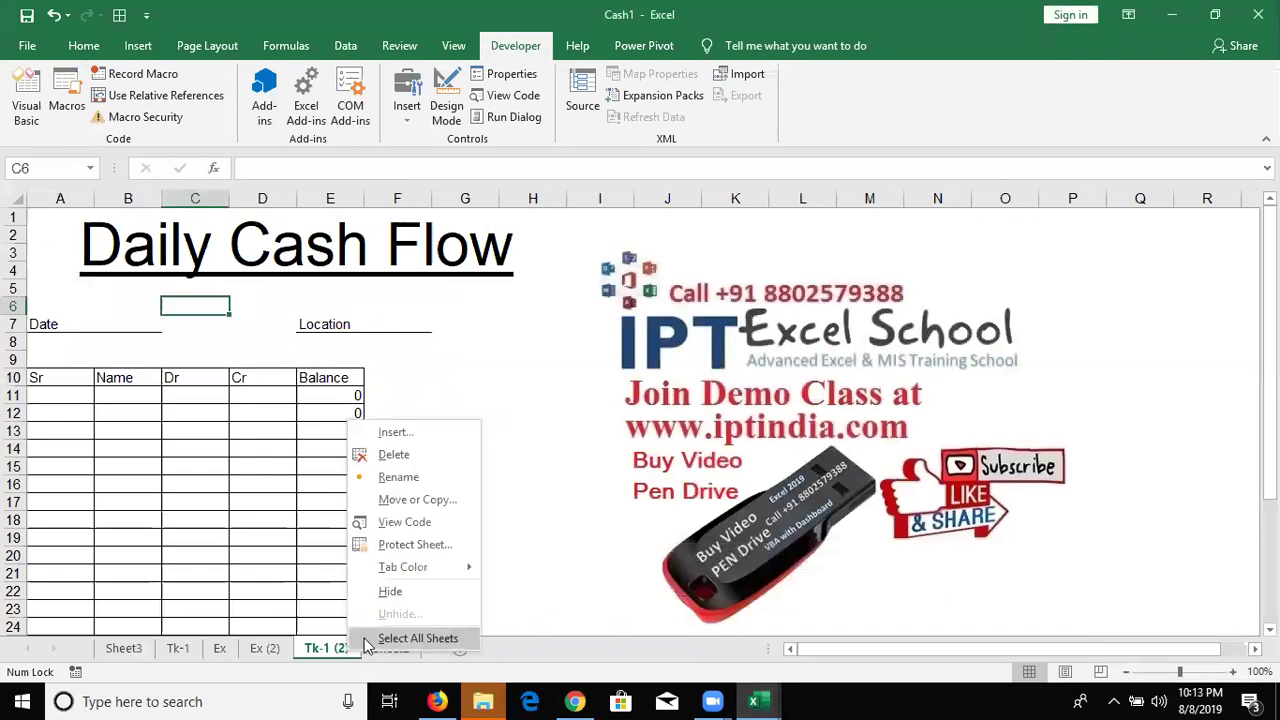
left_click(392, 592)
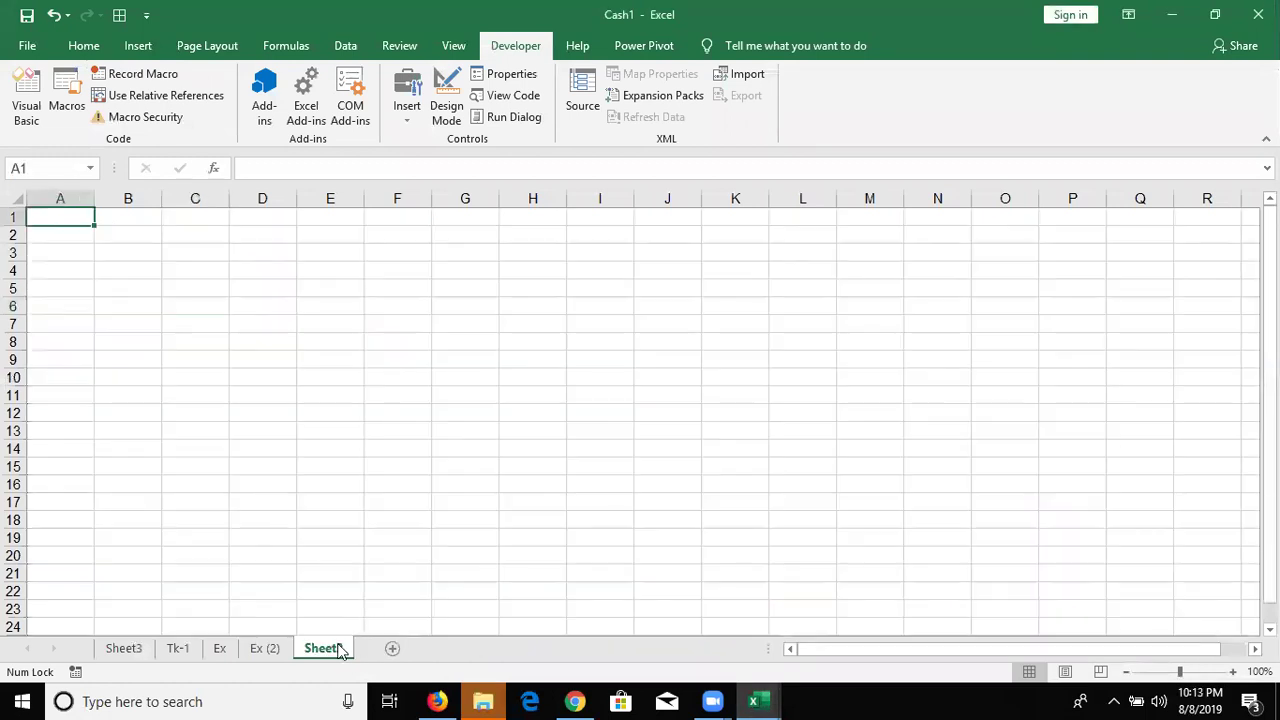
- Unhide the Tk-1 (2) sheet and return to the VBA editor
right_click(338, 648)
left_click(385, 607)
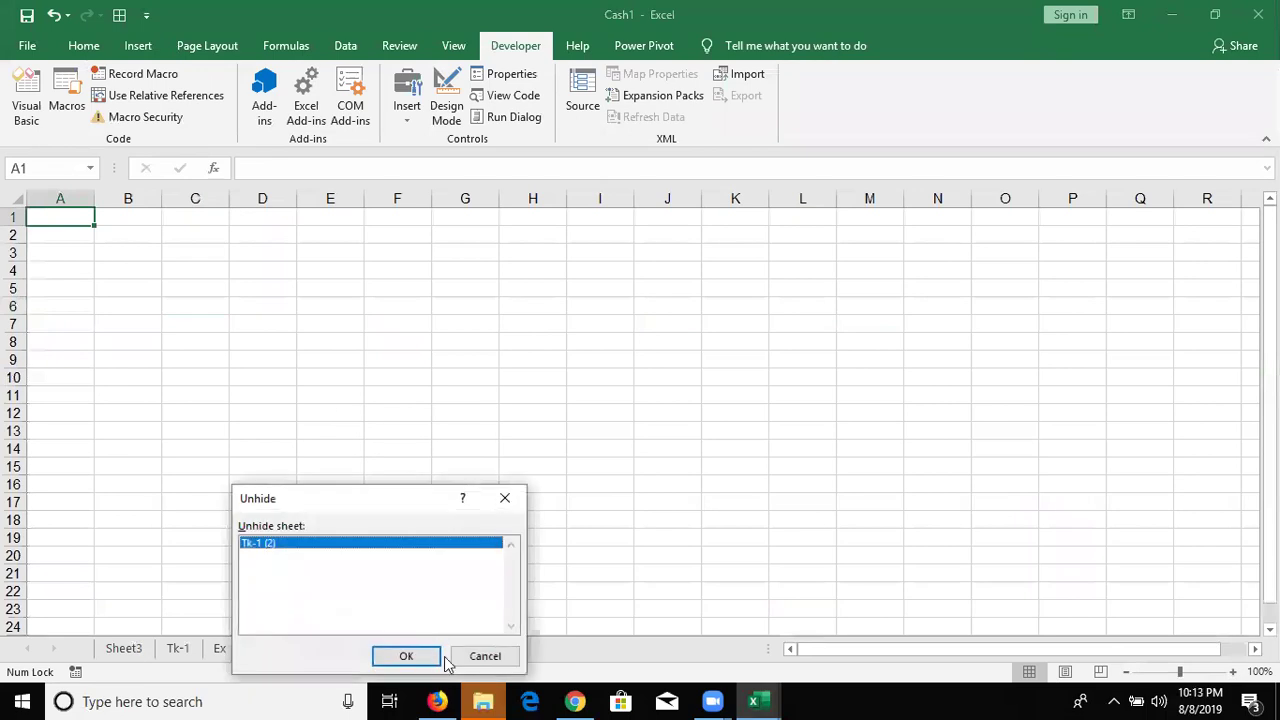
left_click(428, 660)
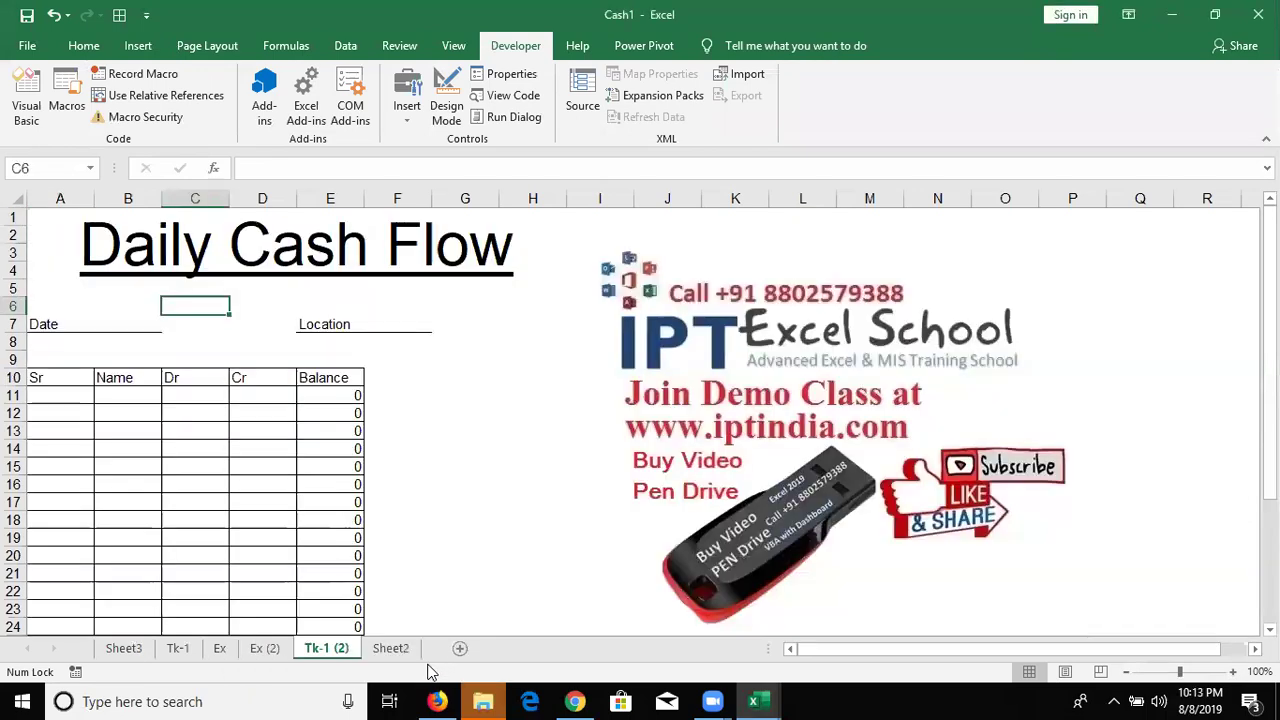
left_click(753, 701)
left_click(758, 620)
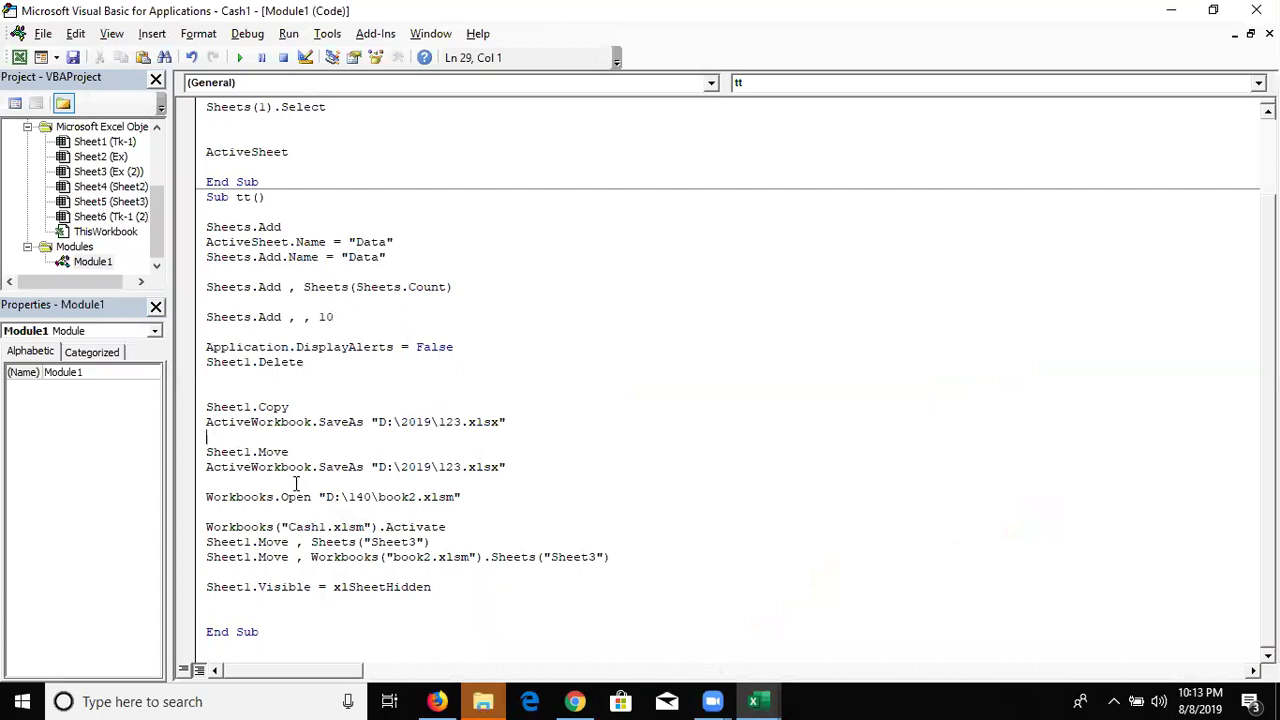
- Add the line Sheet1.Visible = xlSheetVeryHidden below the hidden line
left_click(247, 597)
type("sheet1.vi")
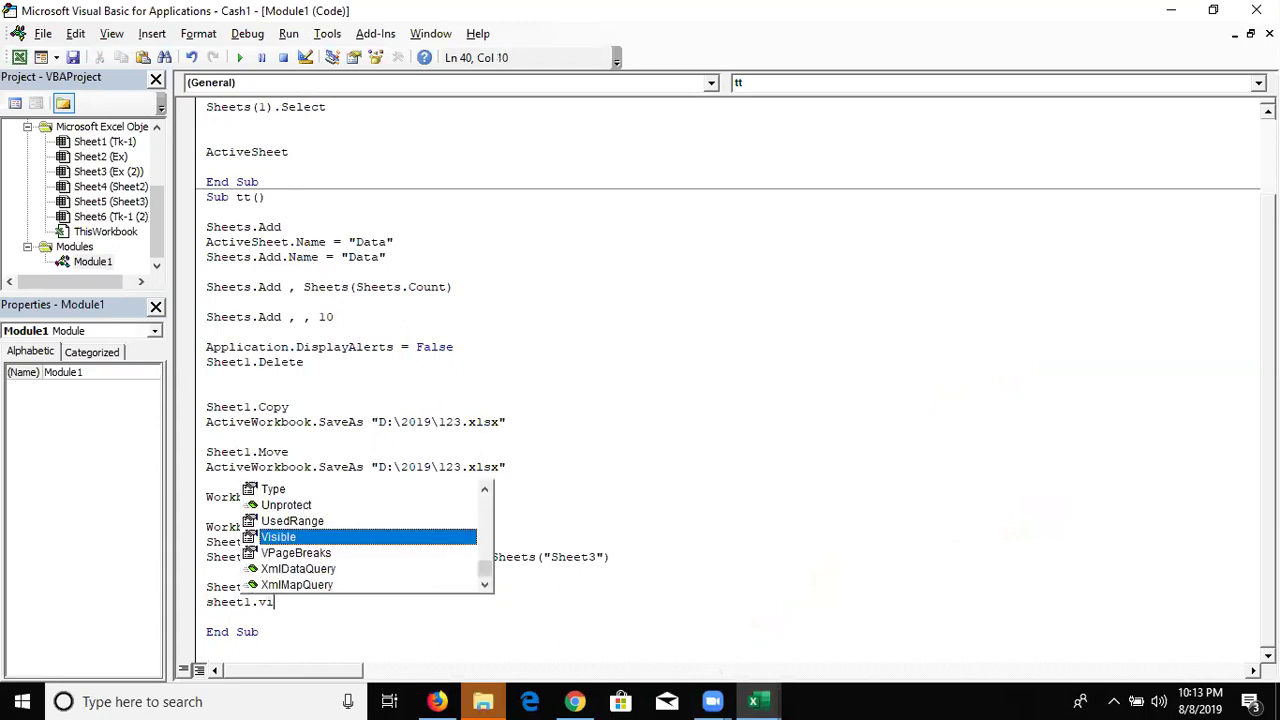
key("Tab")
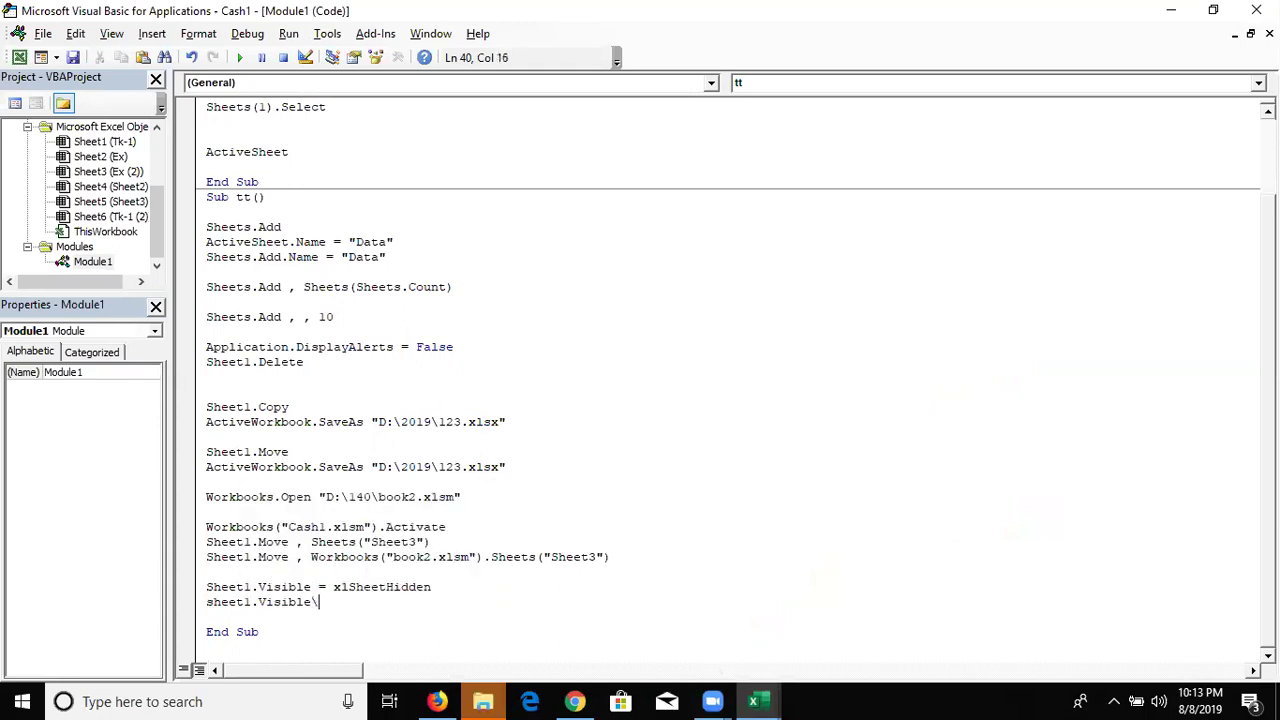
type("=")
key("Down")
key("Return")
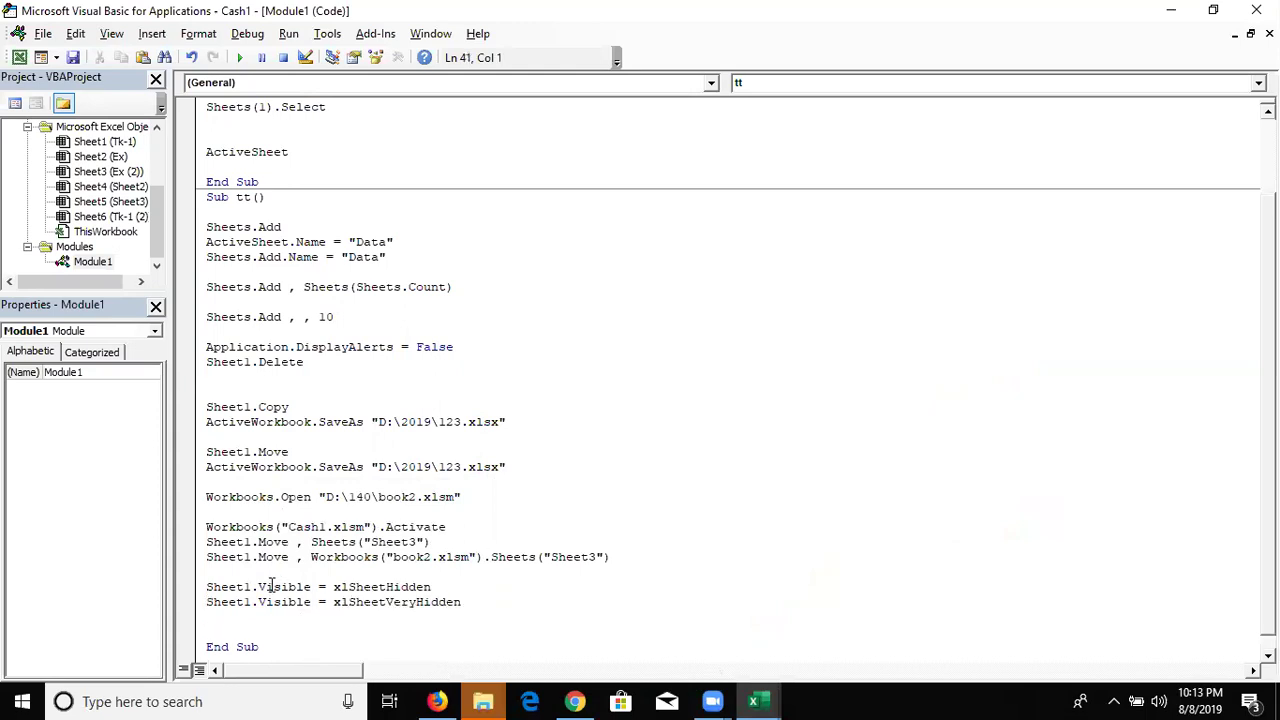
- Add Sheet1.Visible = xlSheetVisible beneath it, then select the xlSheetVeryHidden line
type("sheet1.")
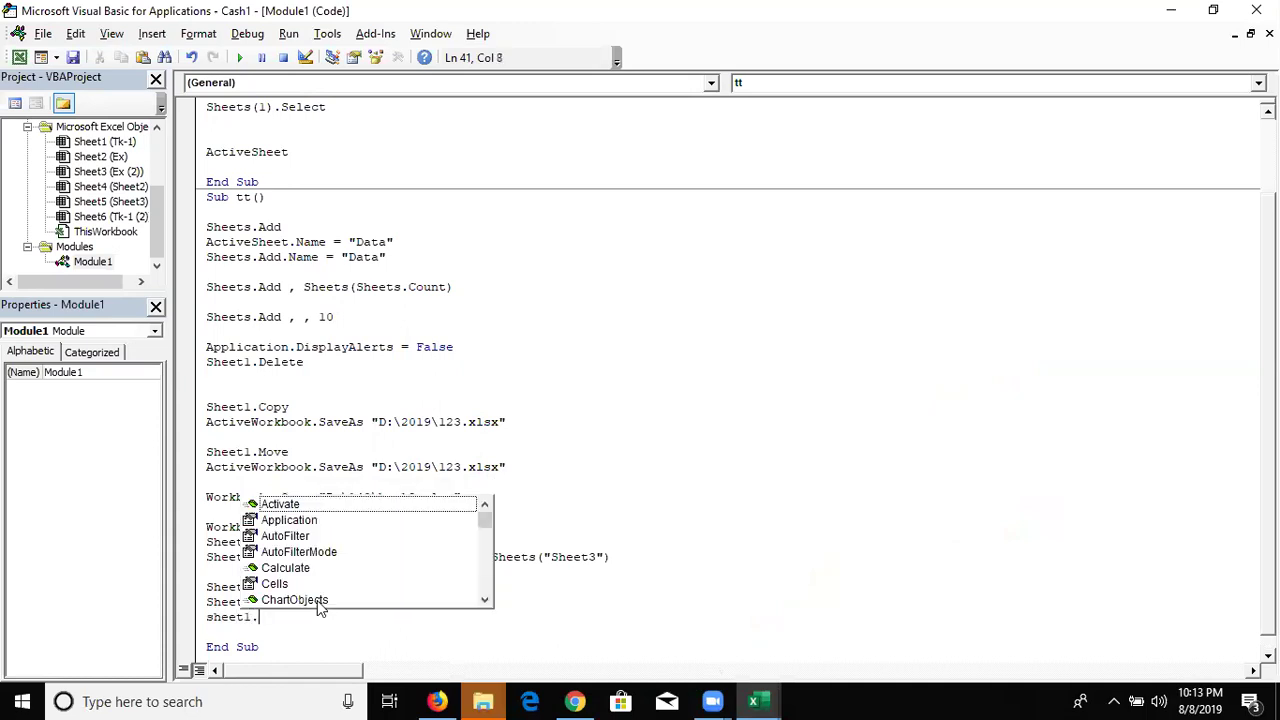
type("vi")
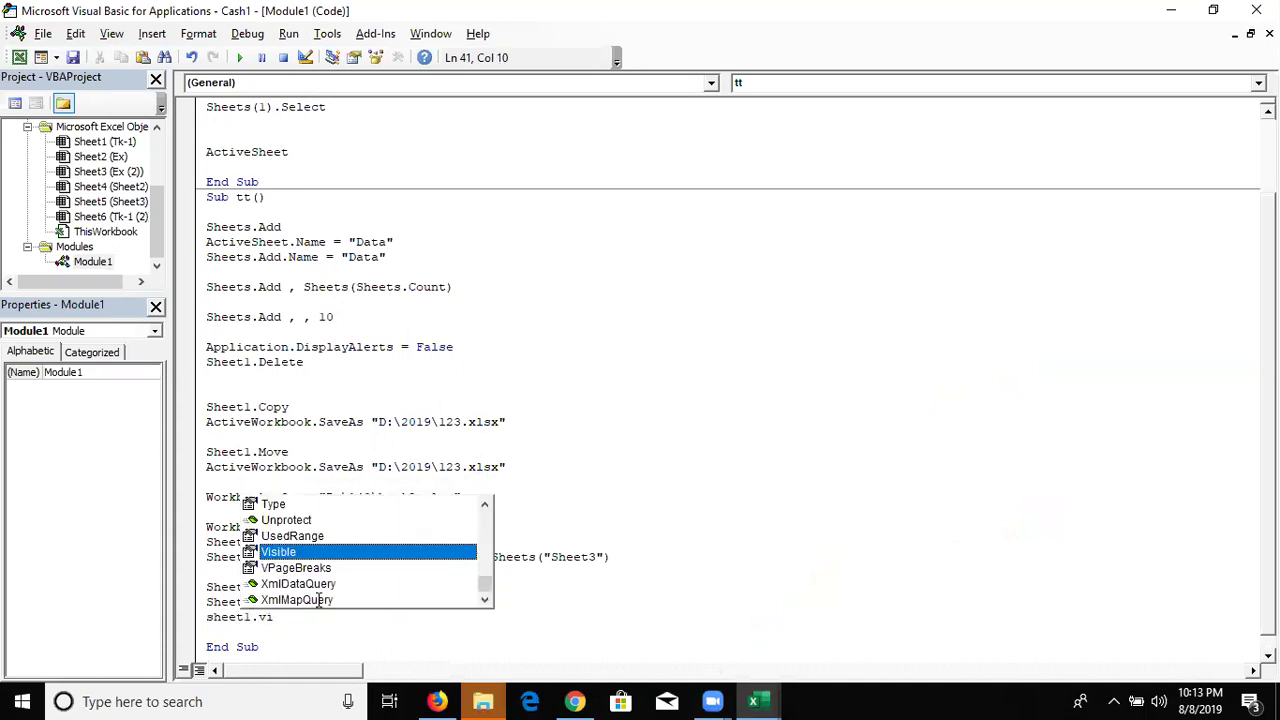
key("Tab")
type("=")
key("Down")
key("Down")
key("Tab")
key("Return")
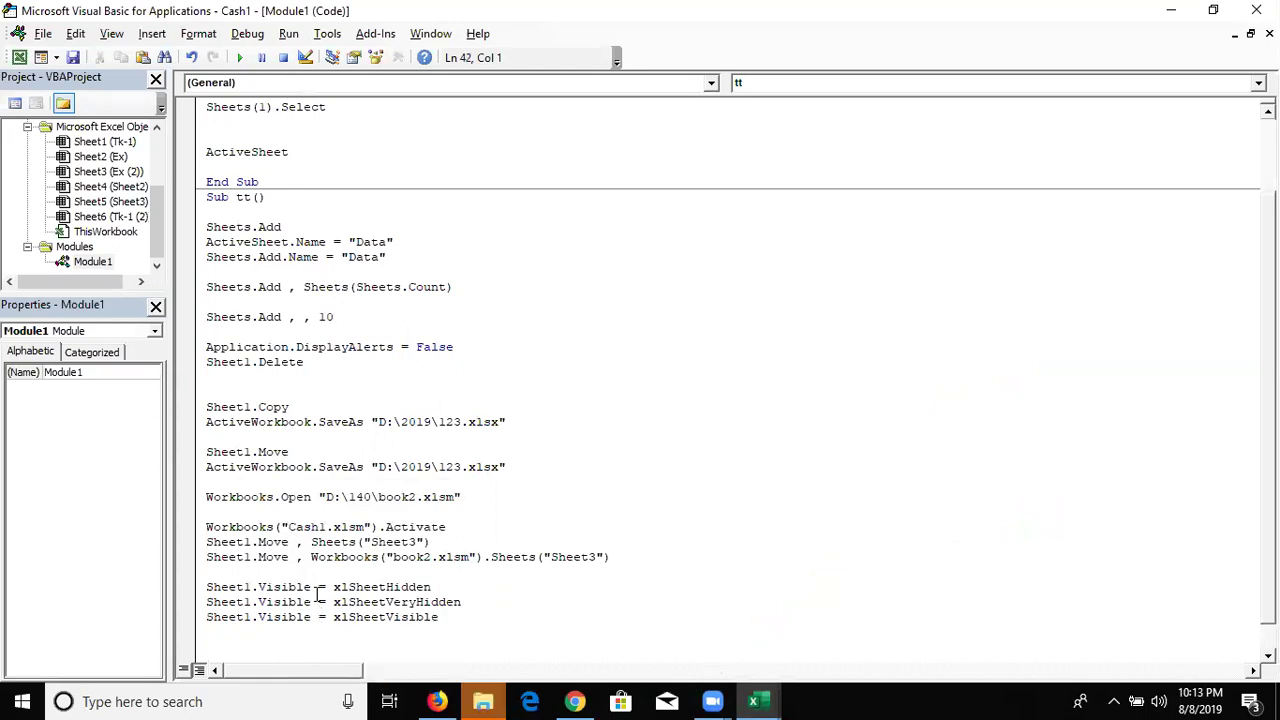
left_click(245, 603)
left_click(203, 602)
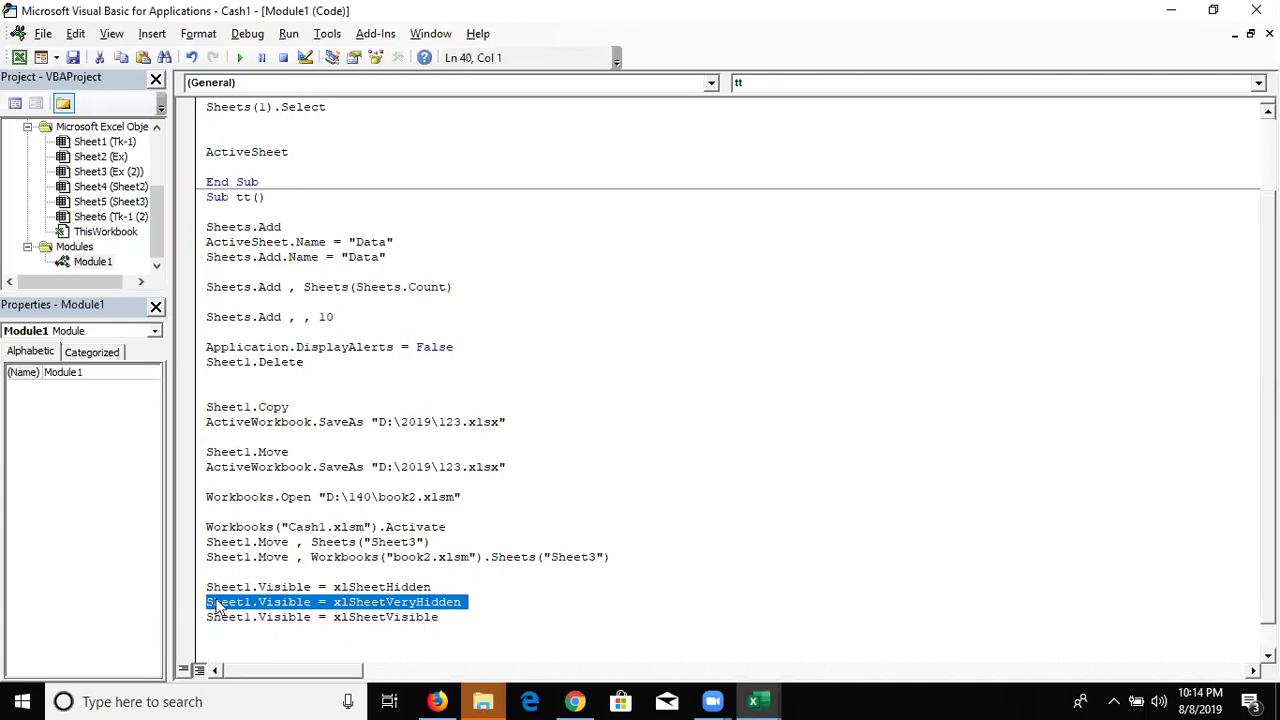
left_click(196, 621)
left_click(195, 606)
key("alt+Tab")
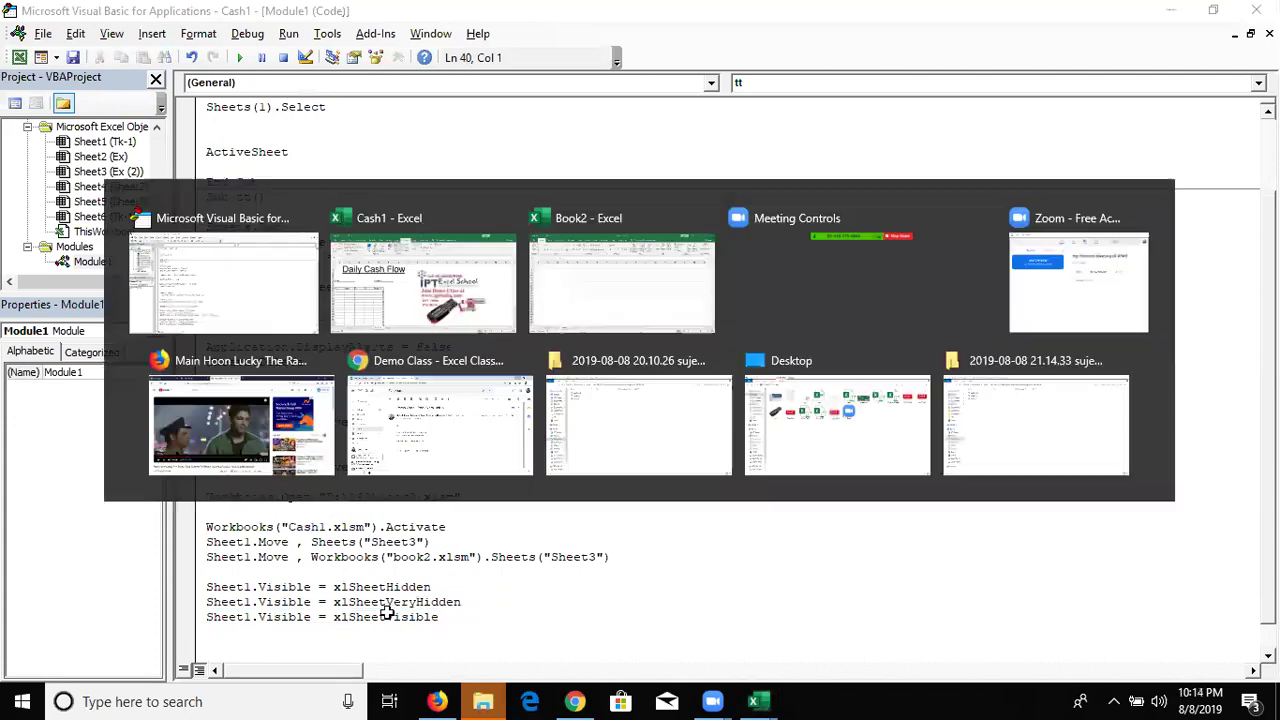
right_click(345, 648)
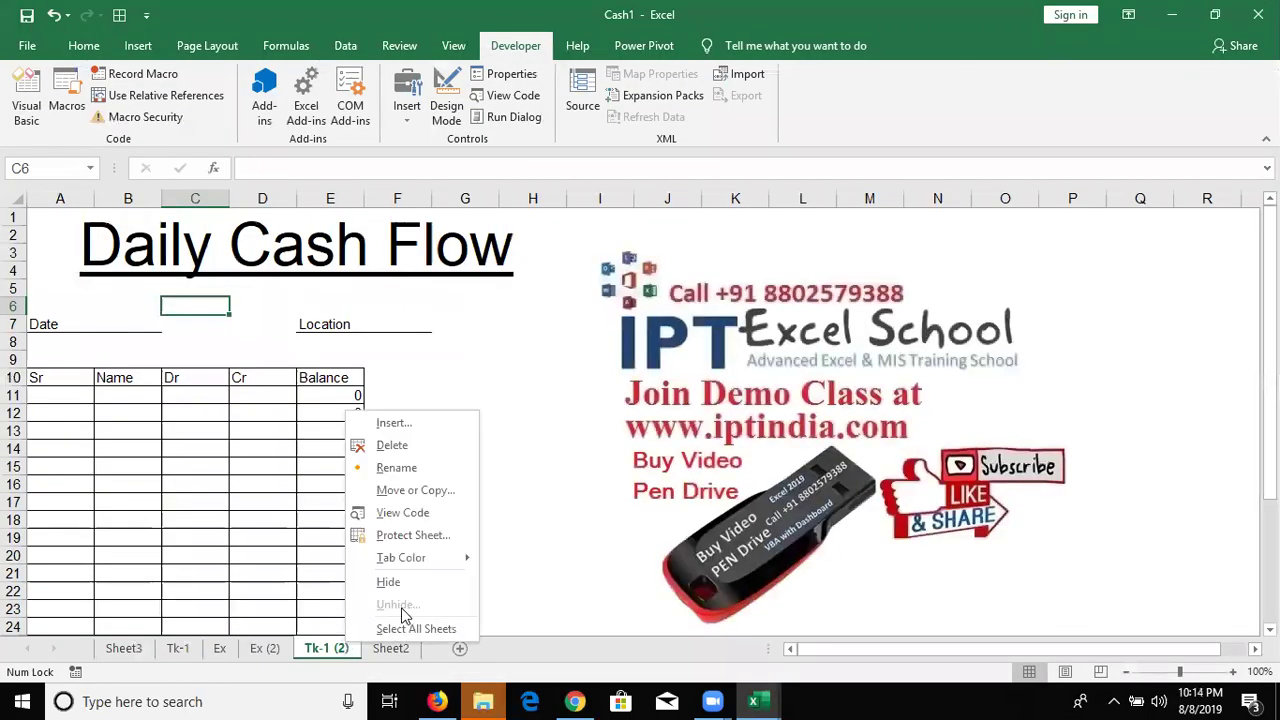
left_click(286, 592)
key("alt+F11")
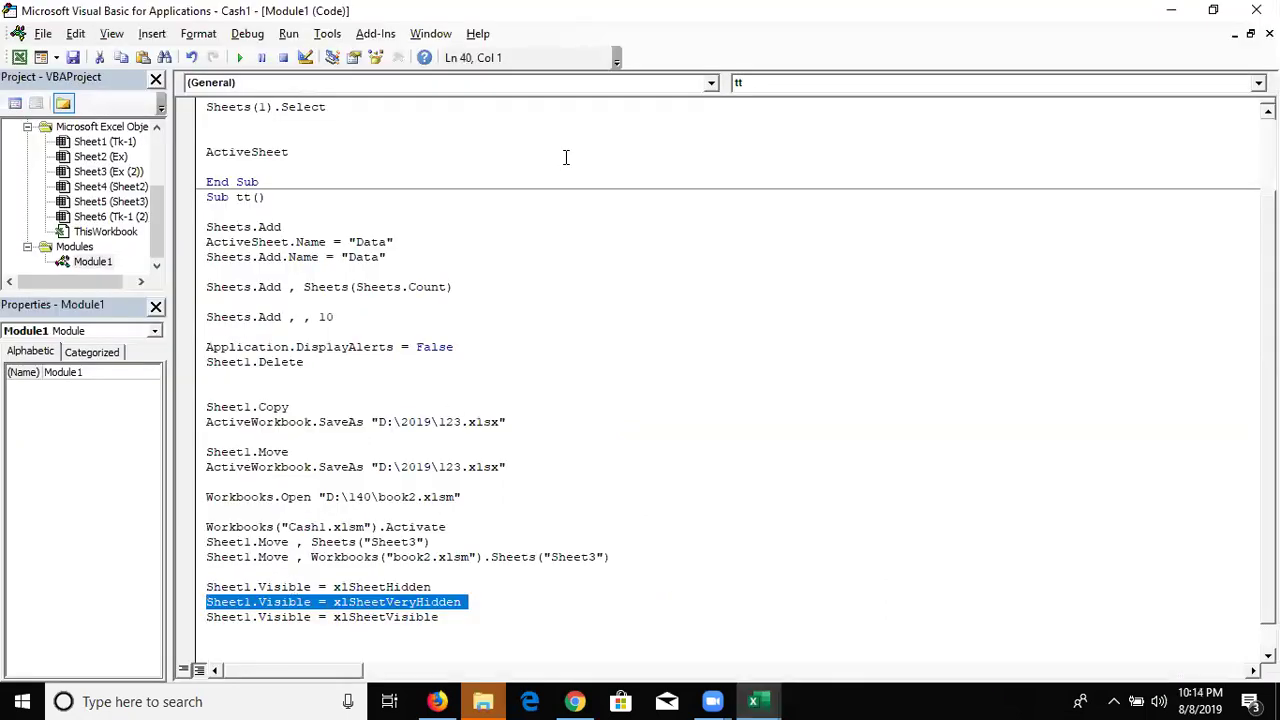
key("alt+F11")
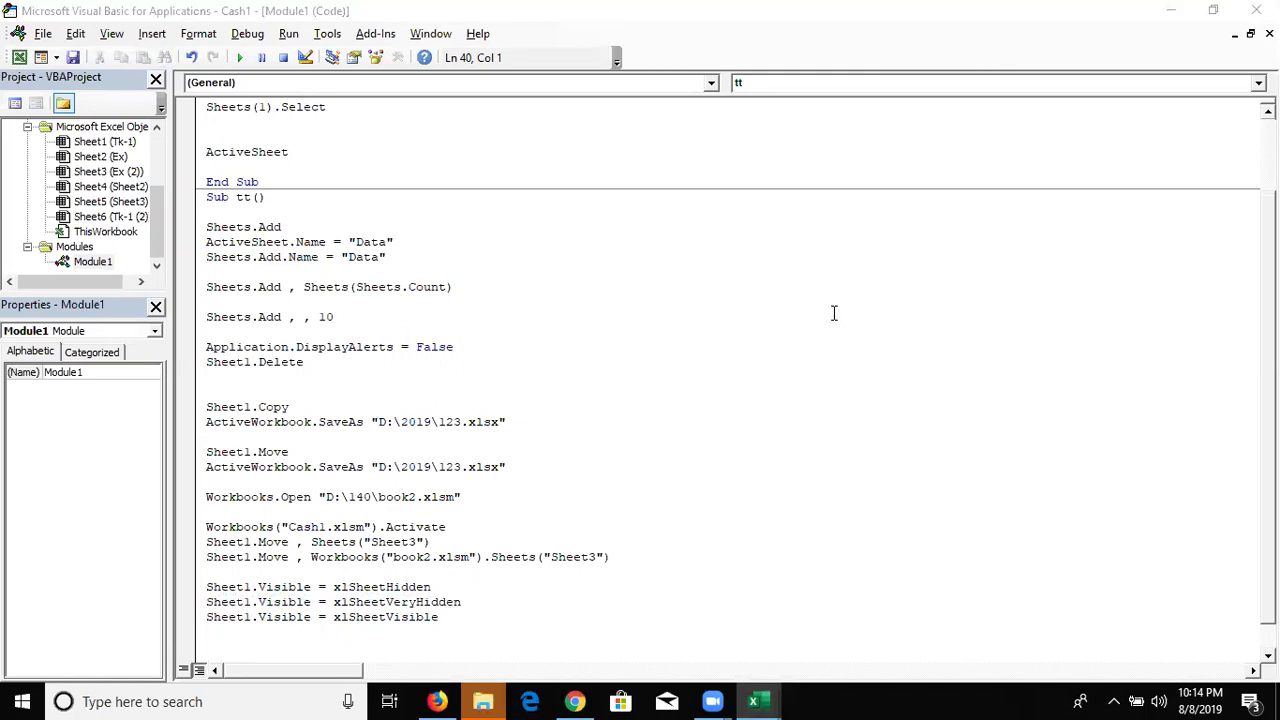
- Begin a sheet1.Protect line with a password argument, then switch to Cash1 in Excel
left_click(333, 636)
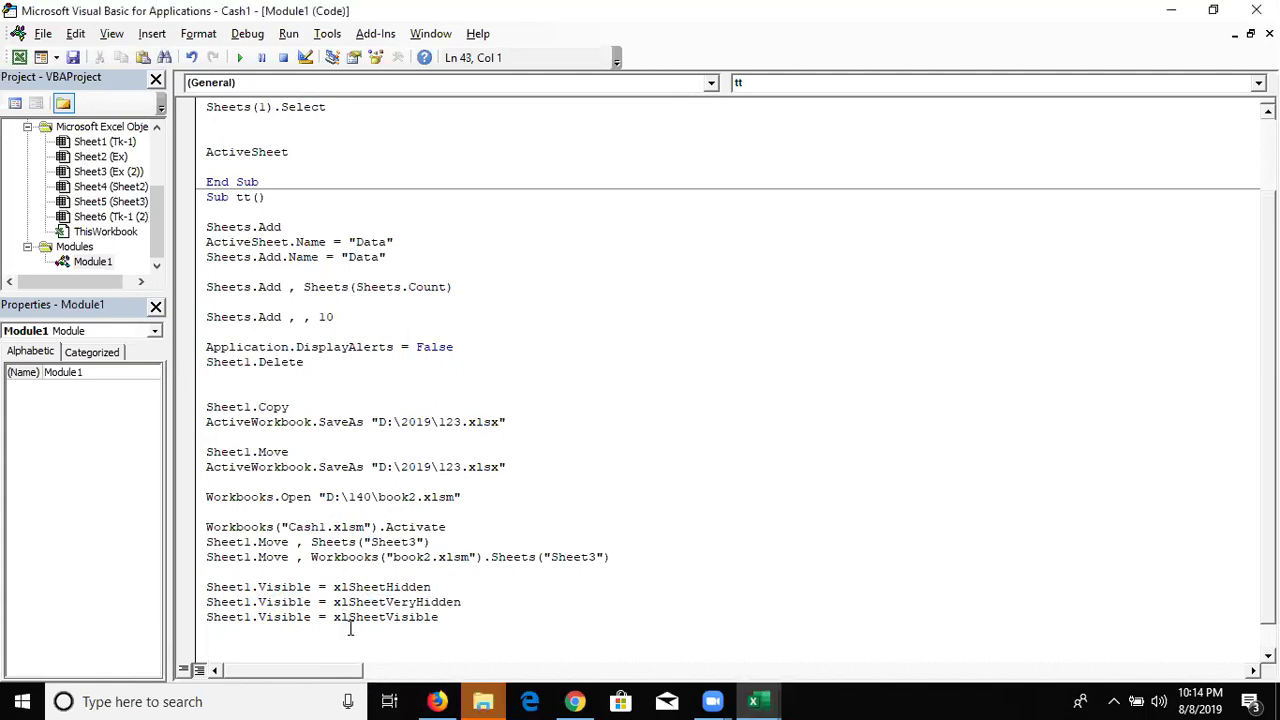
scroll(350, 628, "down", 1)
type("s")
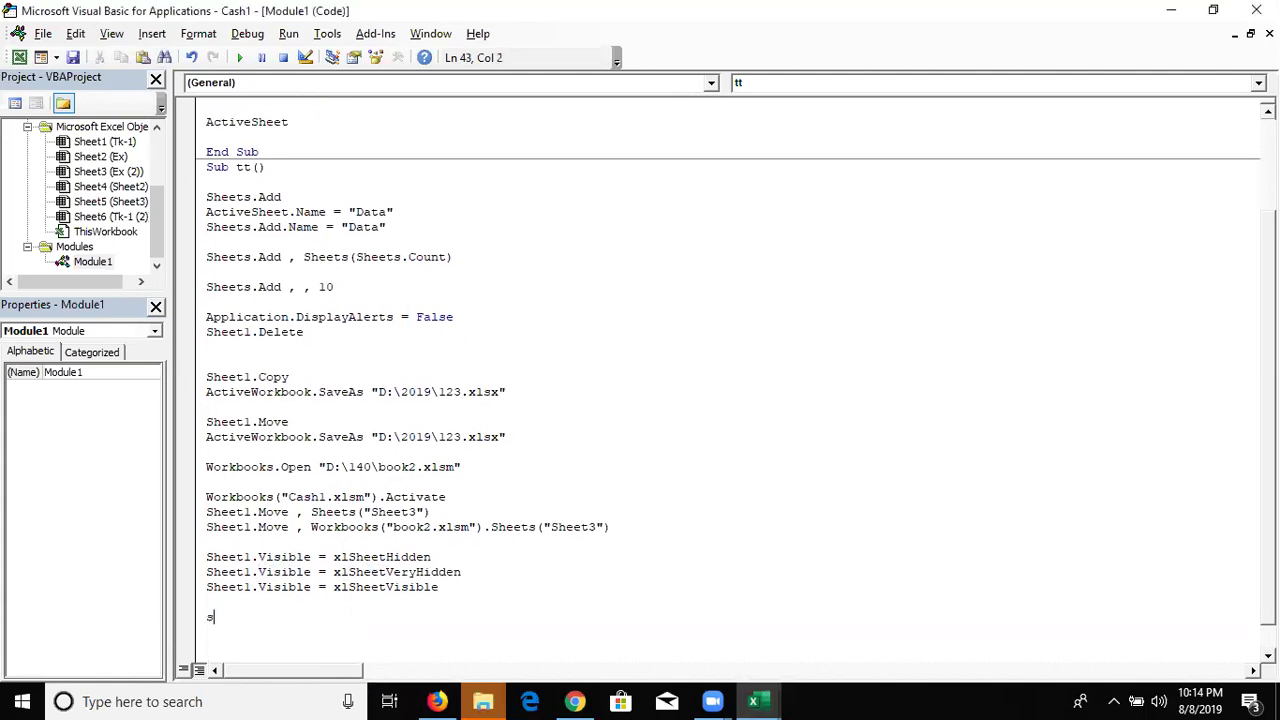
type("heet1.")
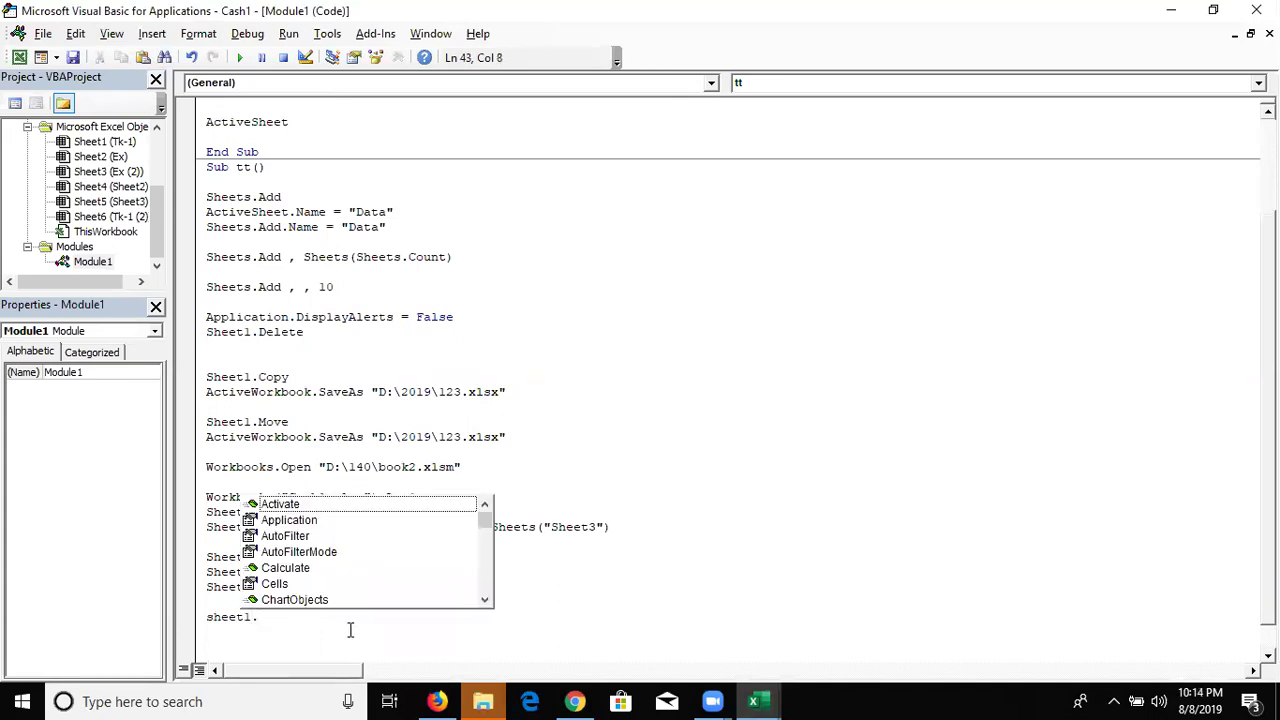
type("pr")
key("Down")
key("Down")
key("Down")
key("Down")
key("Tab")
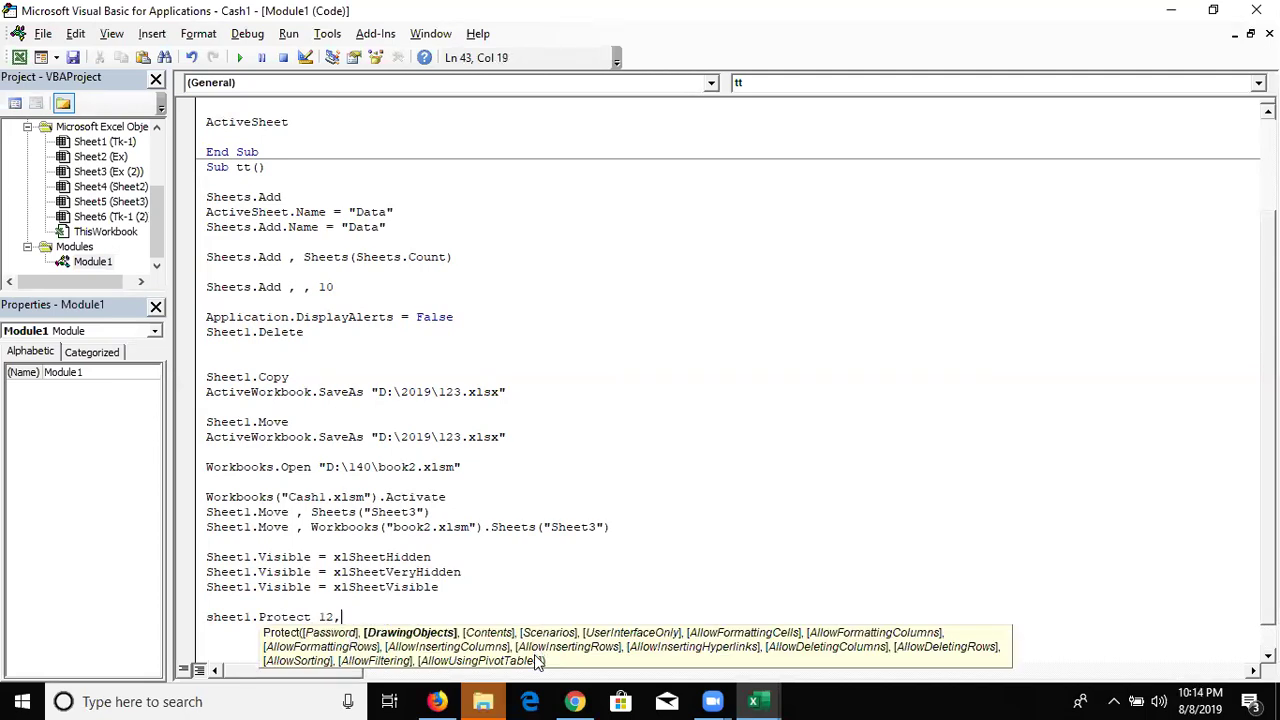
key("Escape")
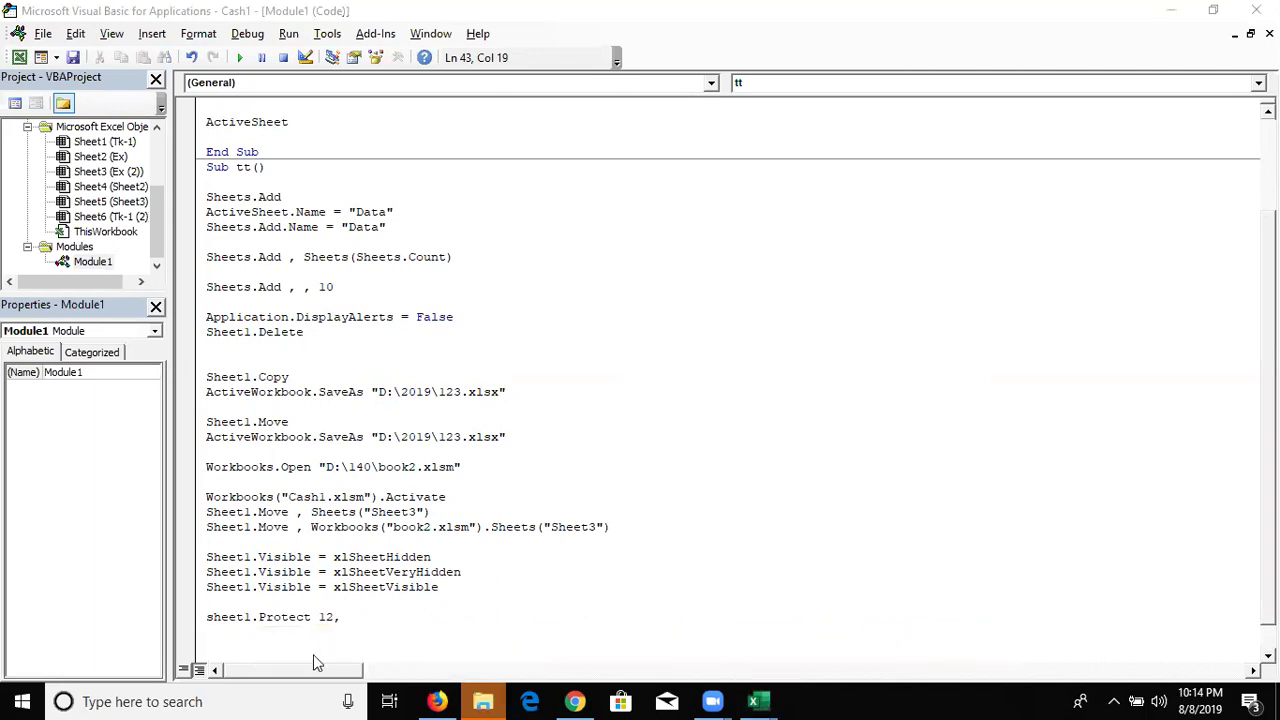
key("alt+Tab")
key("alt+Tab")
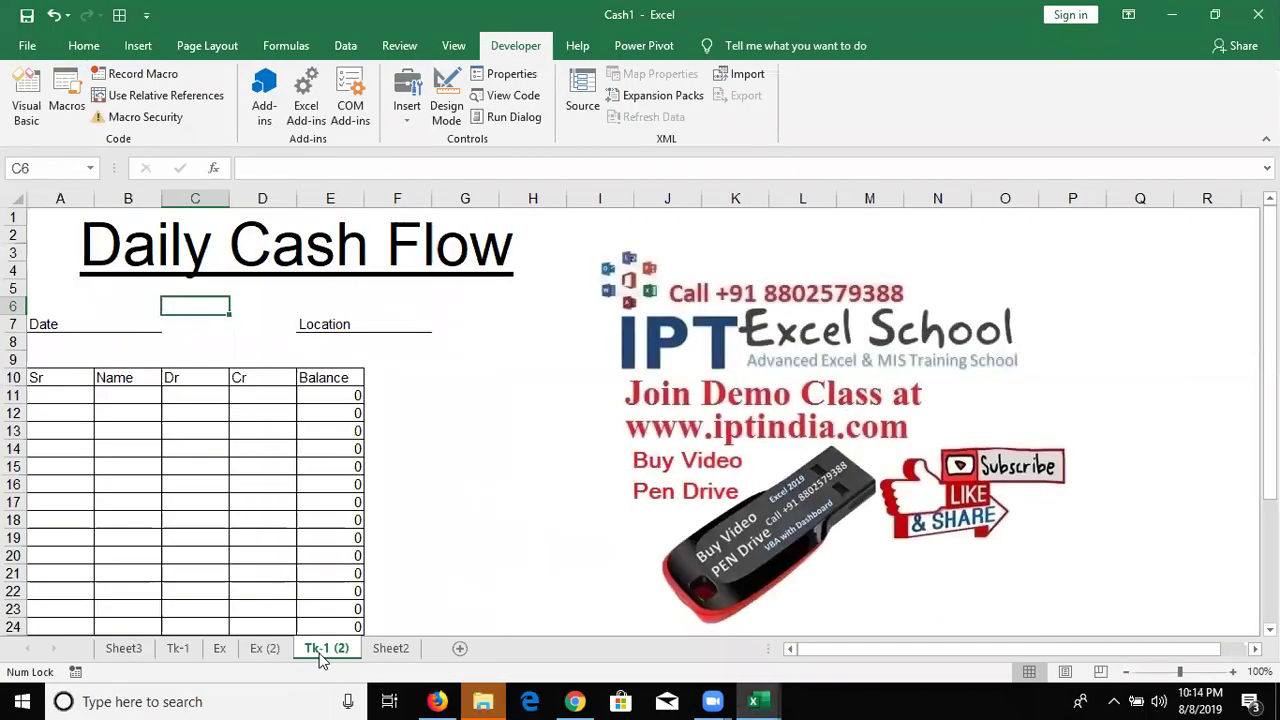
- Review the Protect Sheet options for Tk-1 (2), close without applying, and return to the editor
right_click(320, 652)
left_click(368, 543)
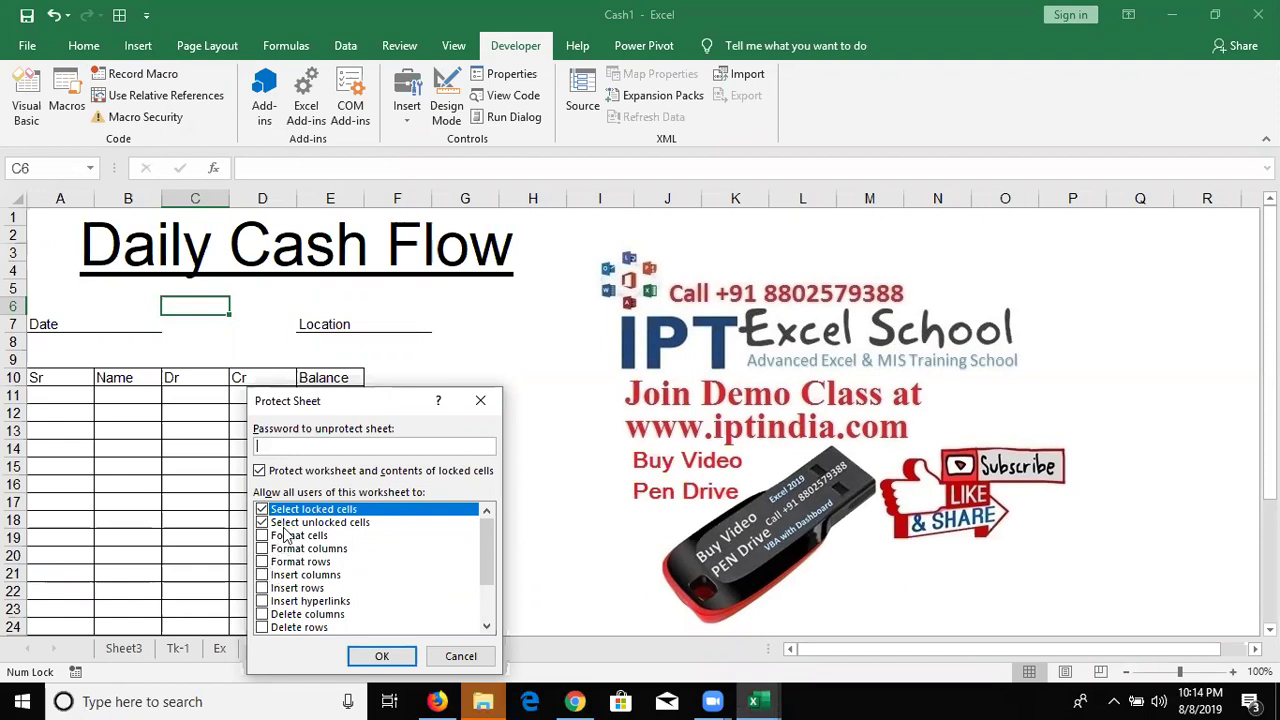
left_click(480, 402)
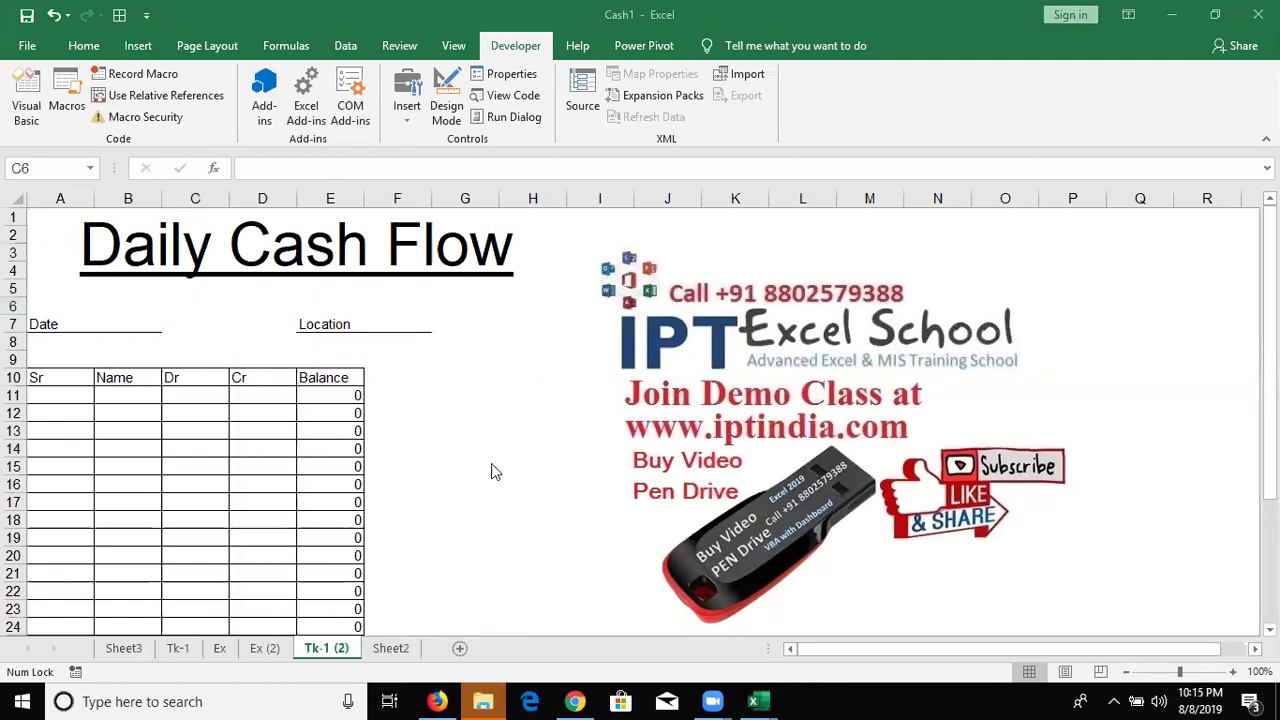
key("alt+Tab")
key("alt+Tab")
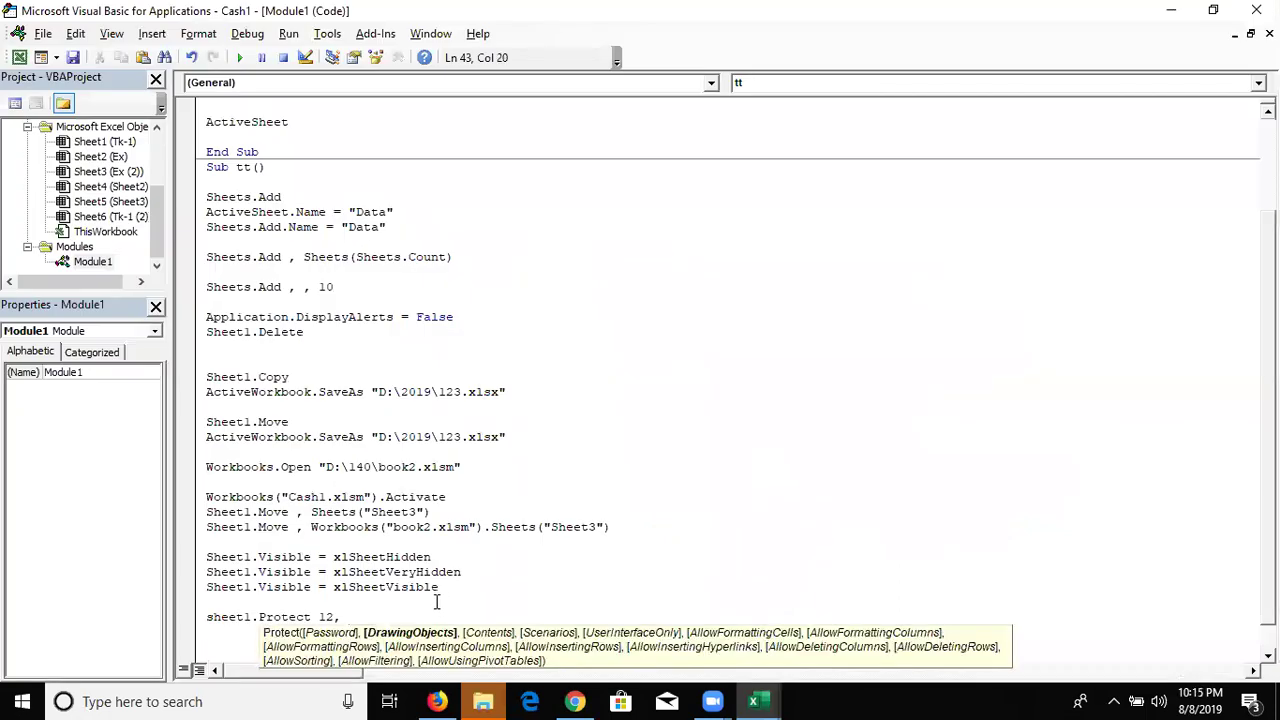
- Clear the compile error by removing the trailing comma from the Sheet1.Protect line
key("BackSpace")
left_click(233, 633)
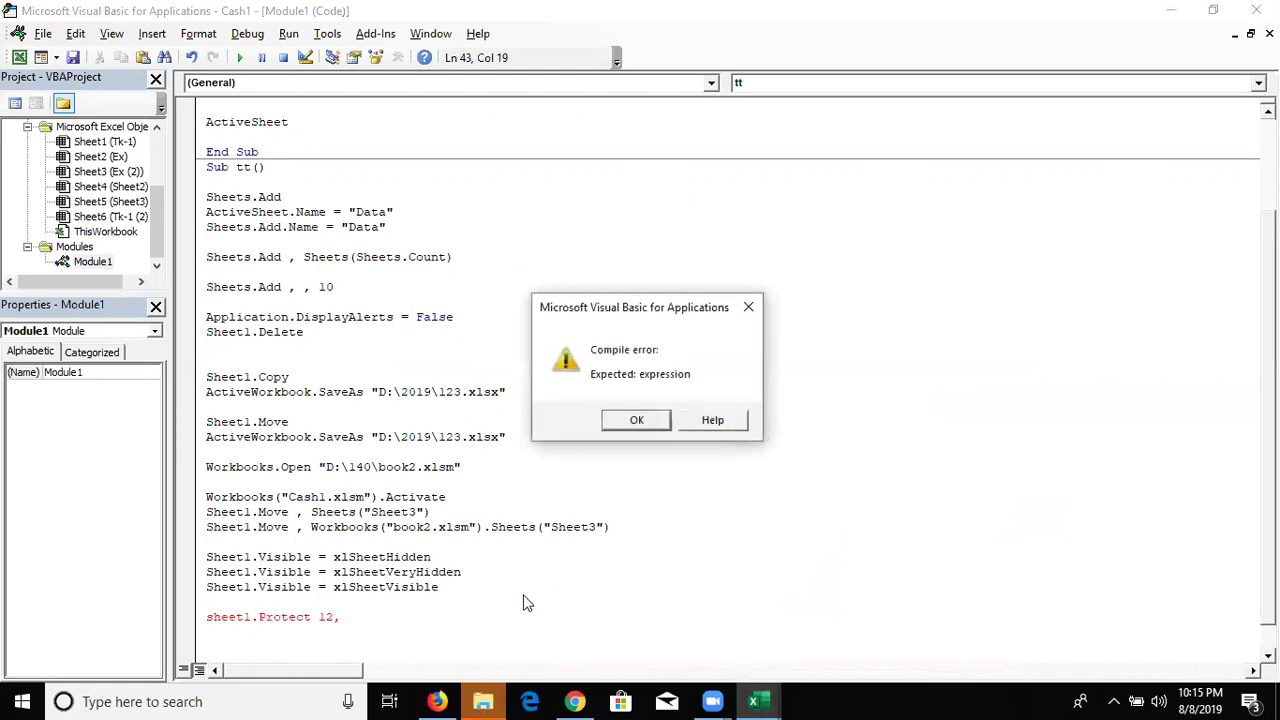
key("Return")
key("Down")
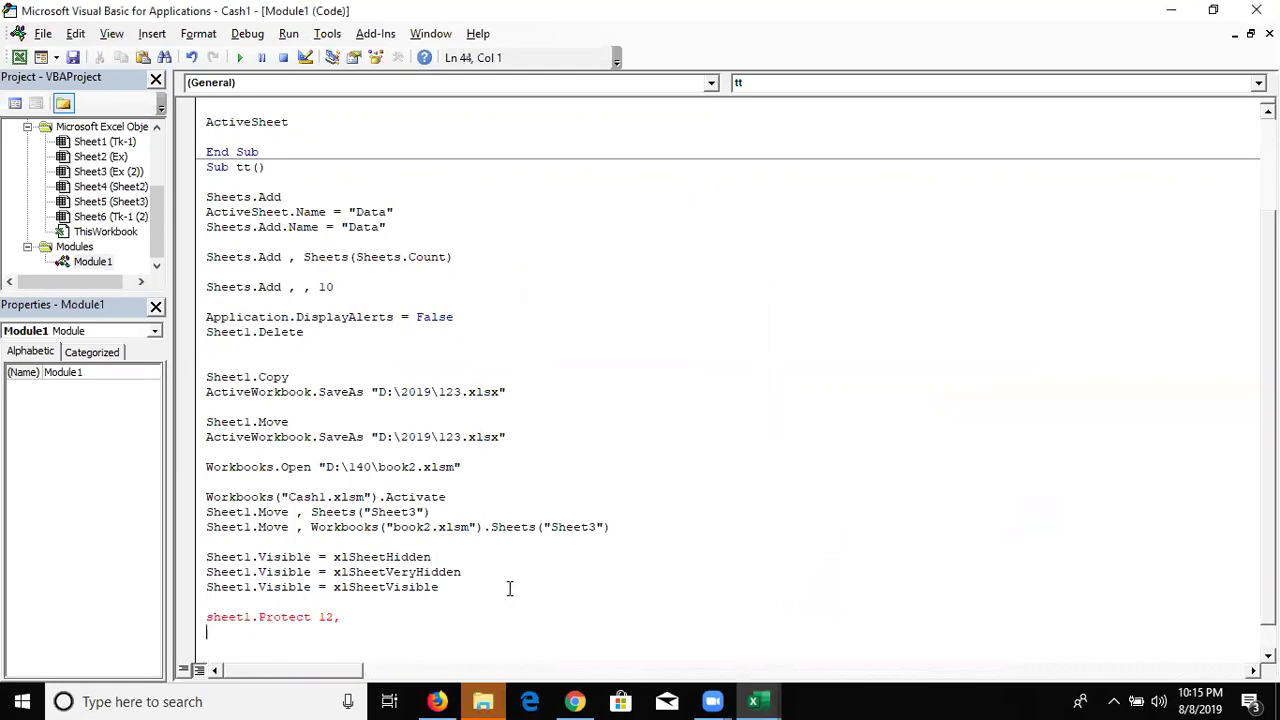
key("Up")
key("BackSpace")
key("Down")
- Add a Sheet1.Unprotect line using the same password on the next line
type("shee")
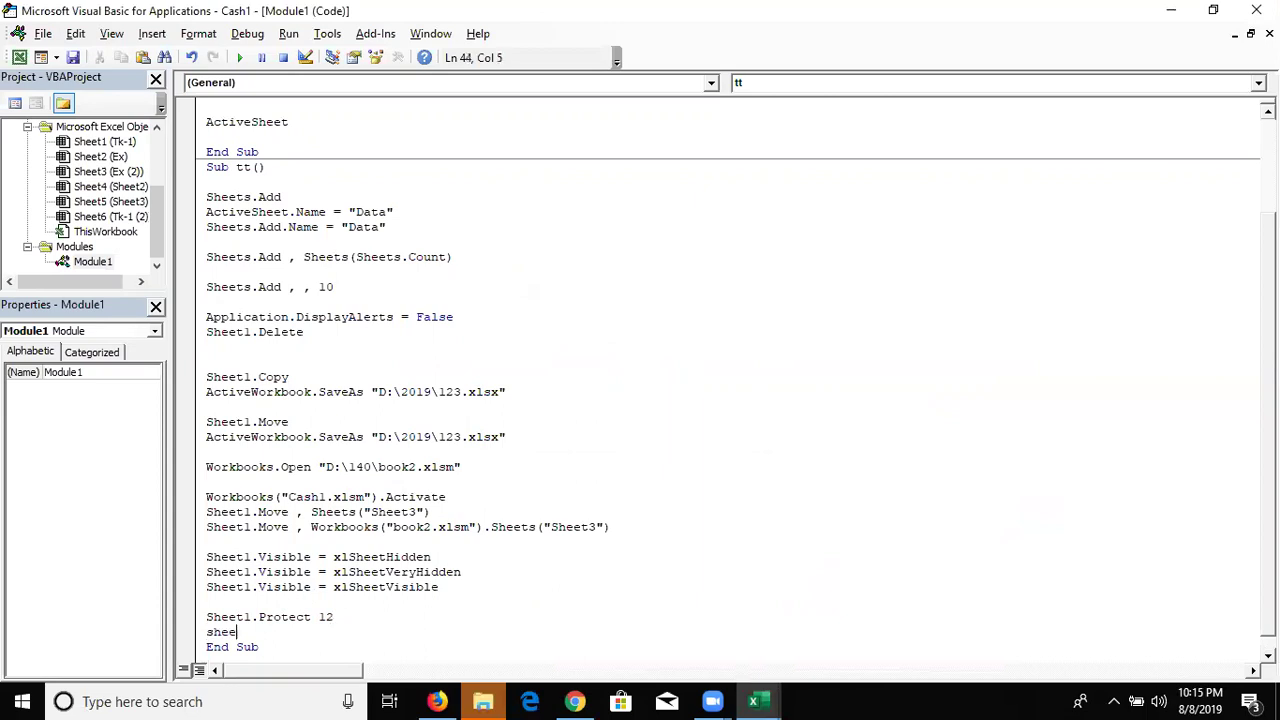
type("t1.")
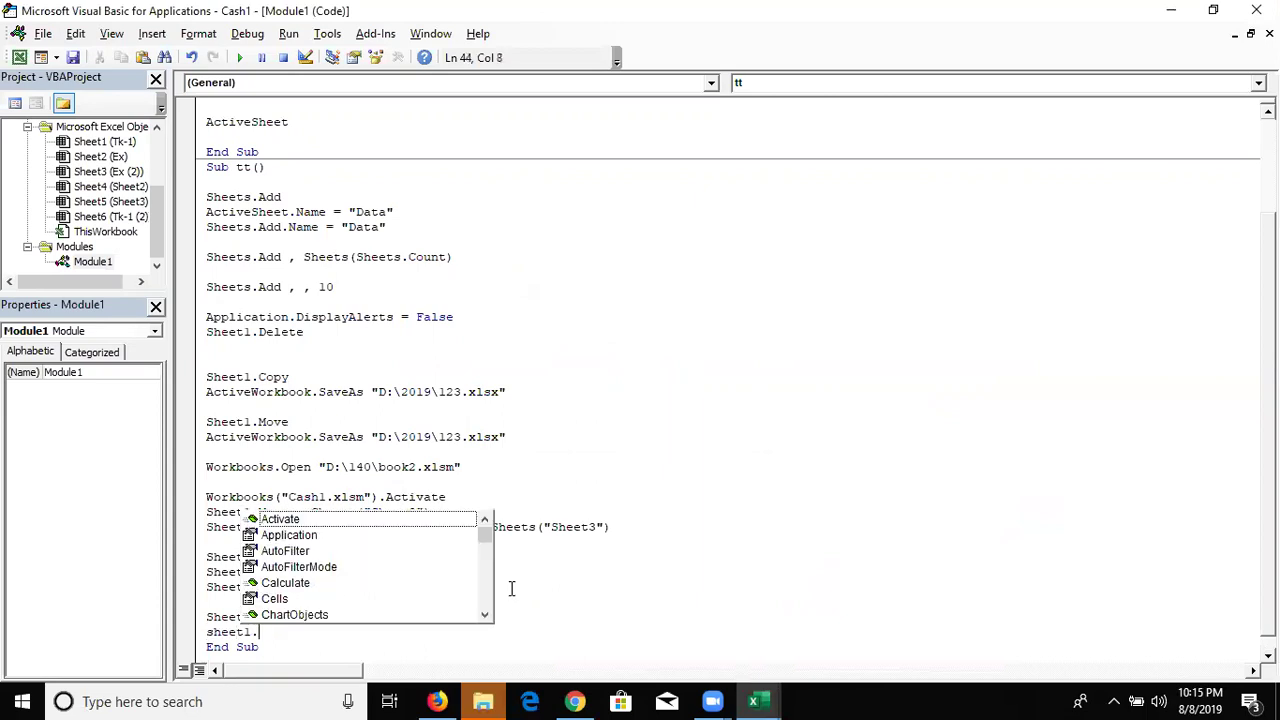
type("un")
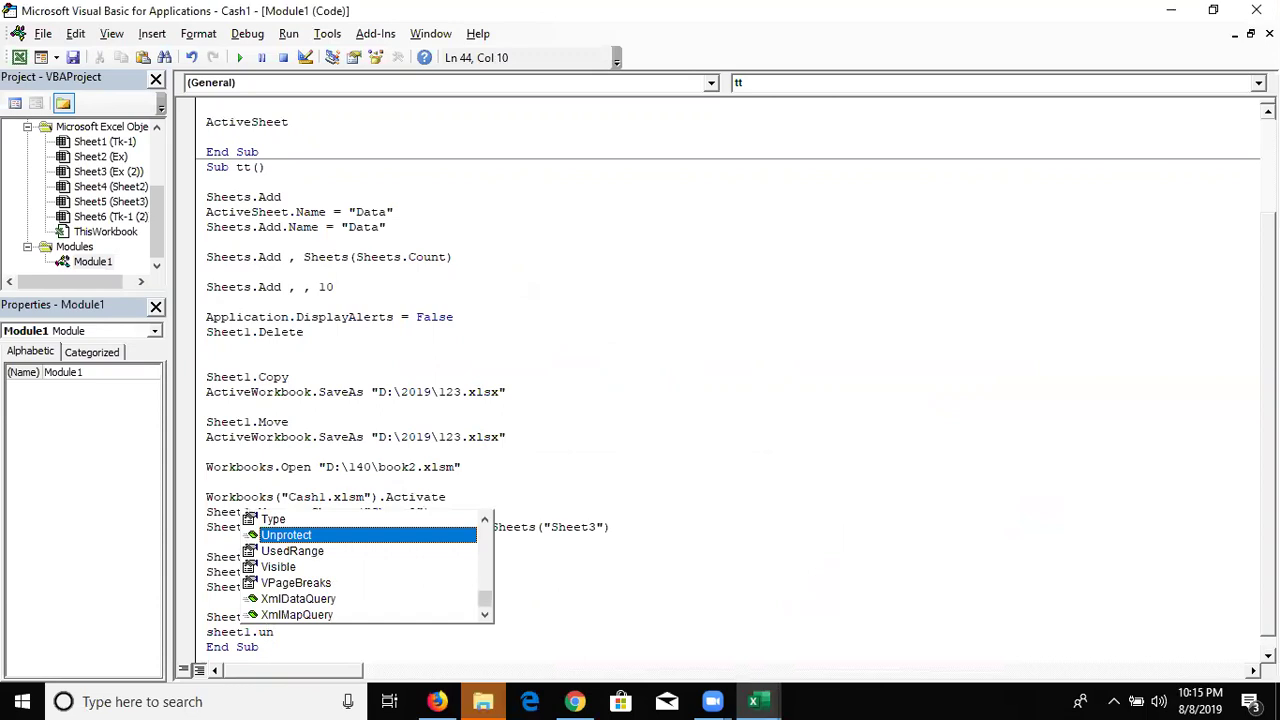
key("Tab")
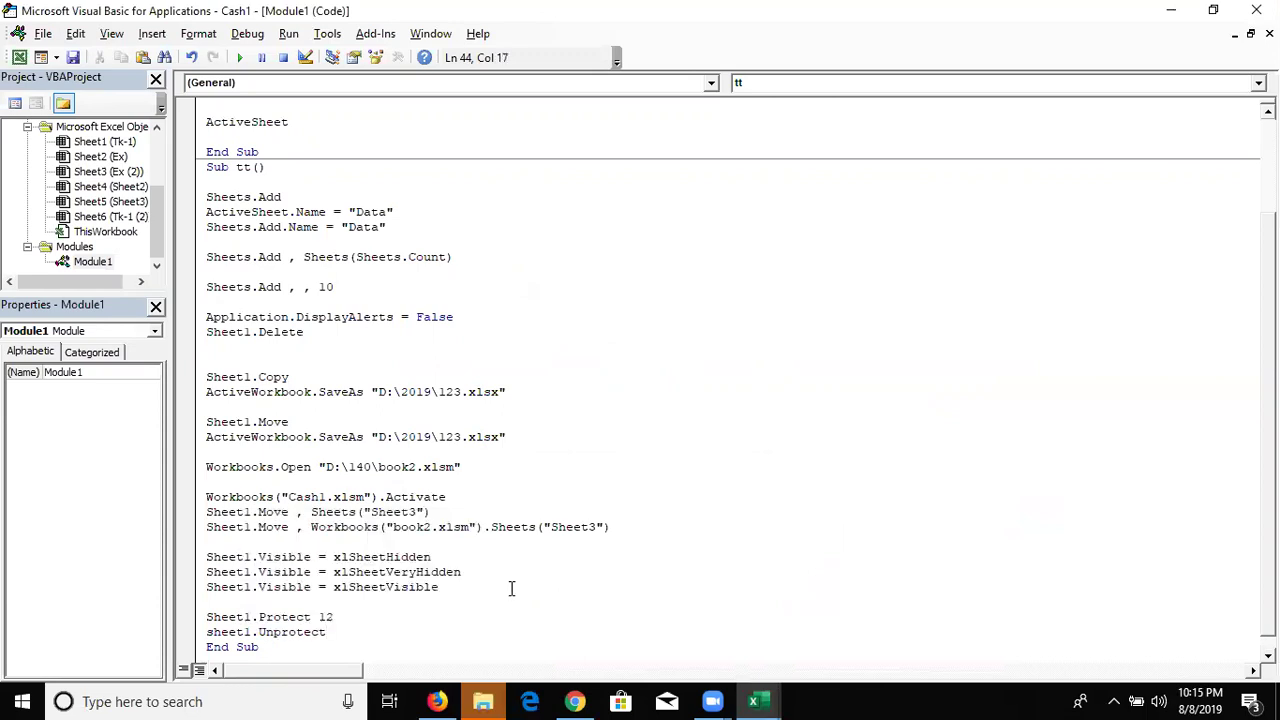
key("Return")
scroll(605, 482, "down", 1)
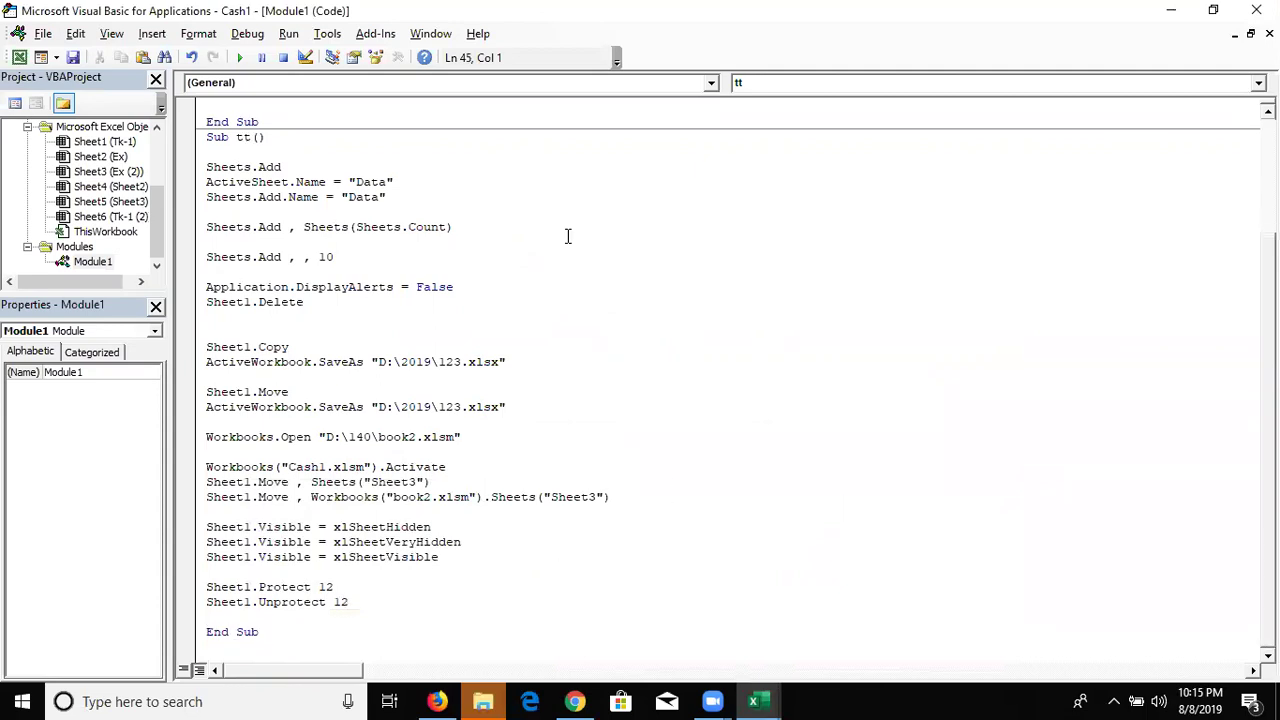